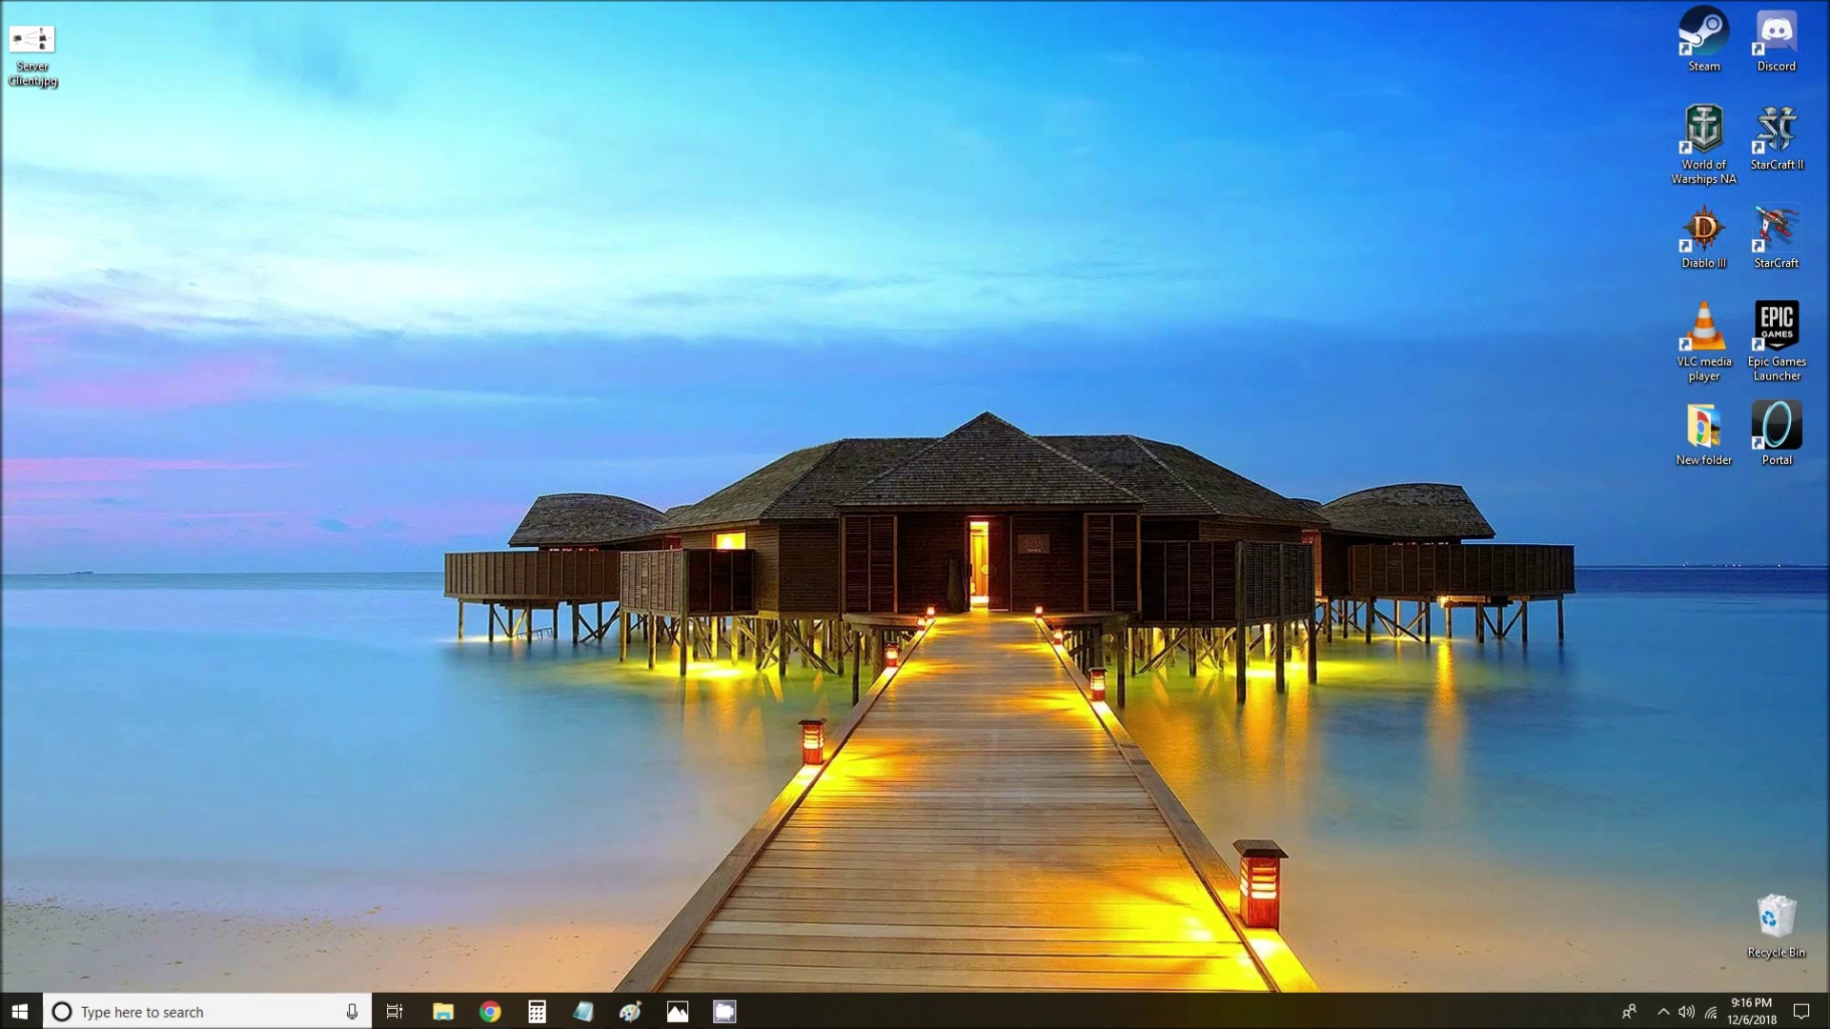
Skip the ad and download the HandBrake-1.1.2-x86_64-Win_GUI.exe installer from handbrake.fr.
{"action": "mouse_move", "coordinate": [473, 1018]}
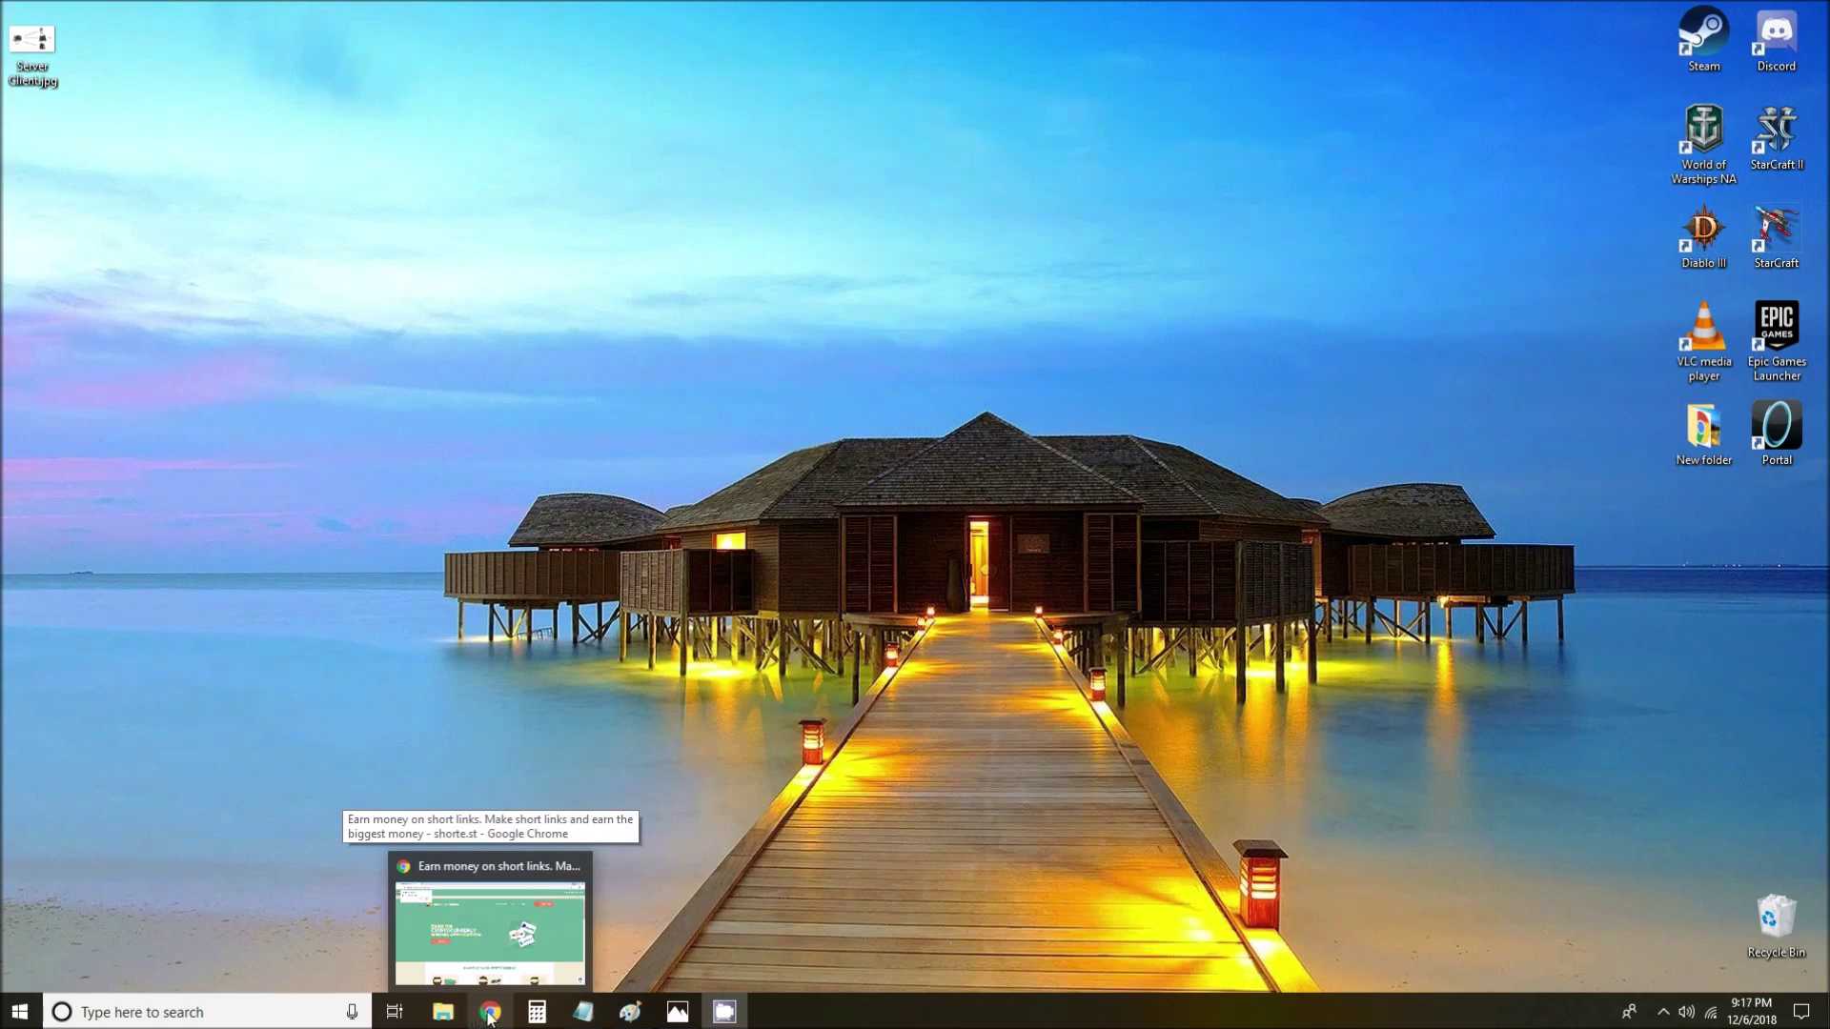
{"action": "left_click", "coordinate": [489, 1014]}
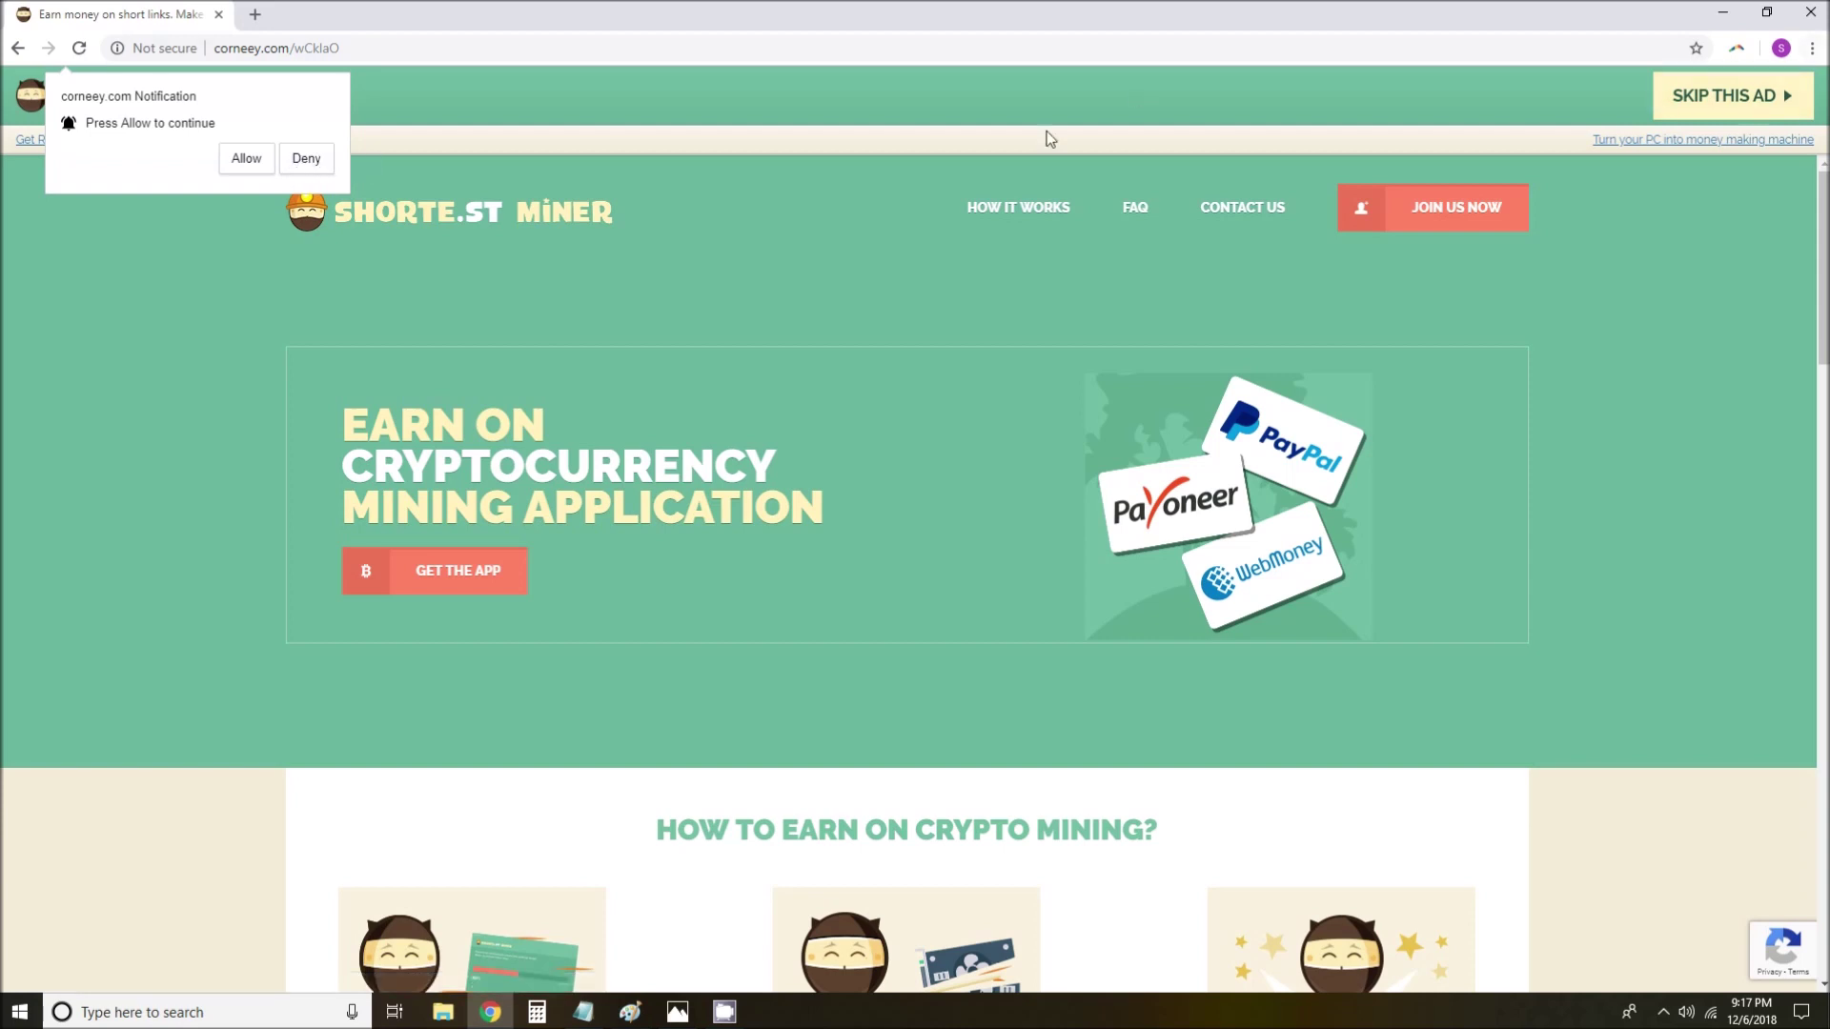
{"action": "left_click", "coordinate": [1730, 95]}
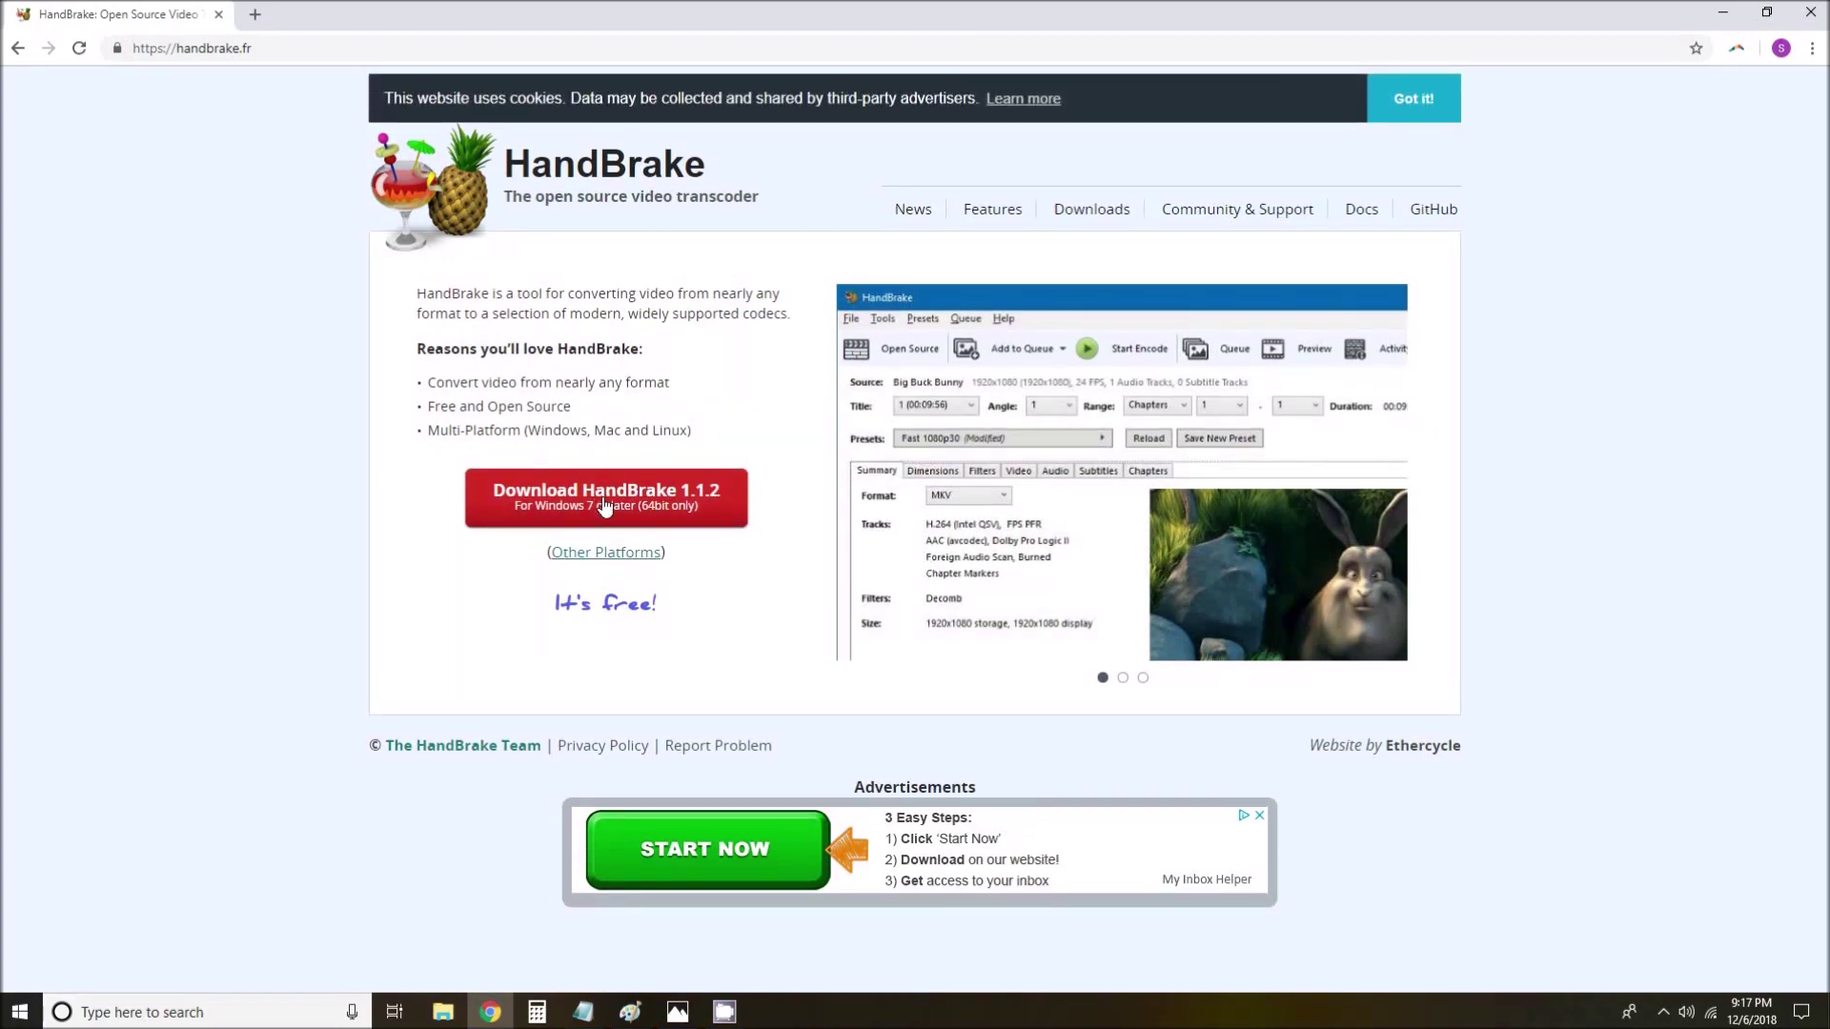
{"action": "left_click", "coordinate": [613, 512]}
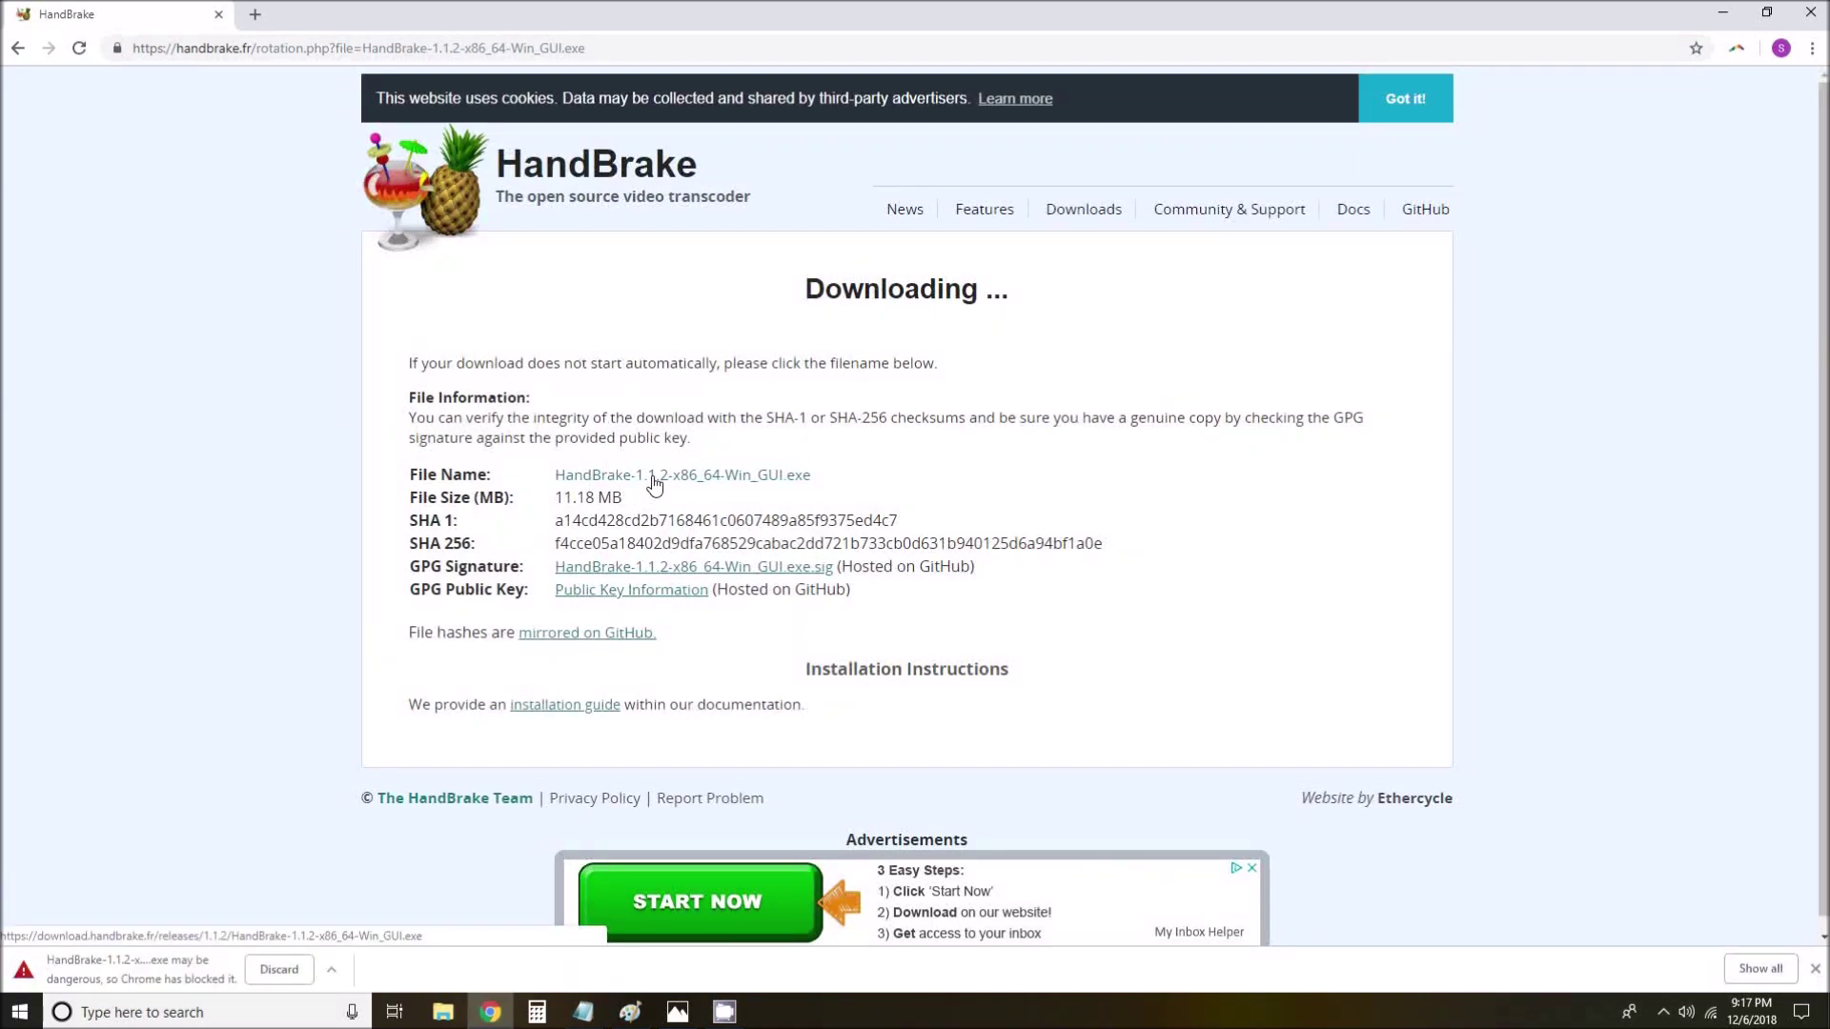
{"action": "left_click", "coordinate": [653, 477]}
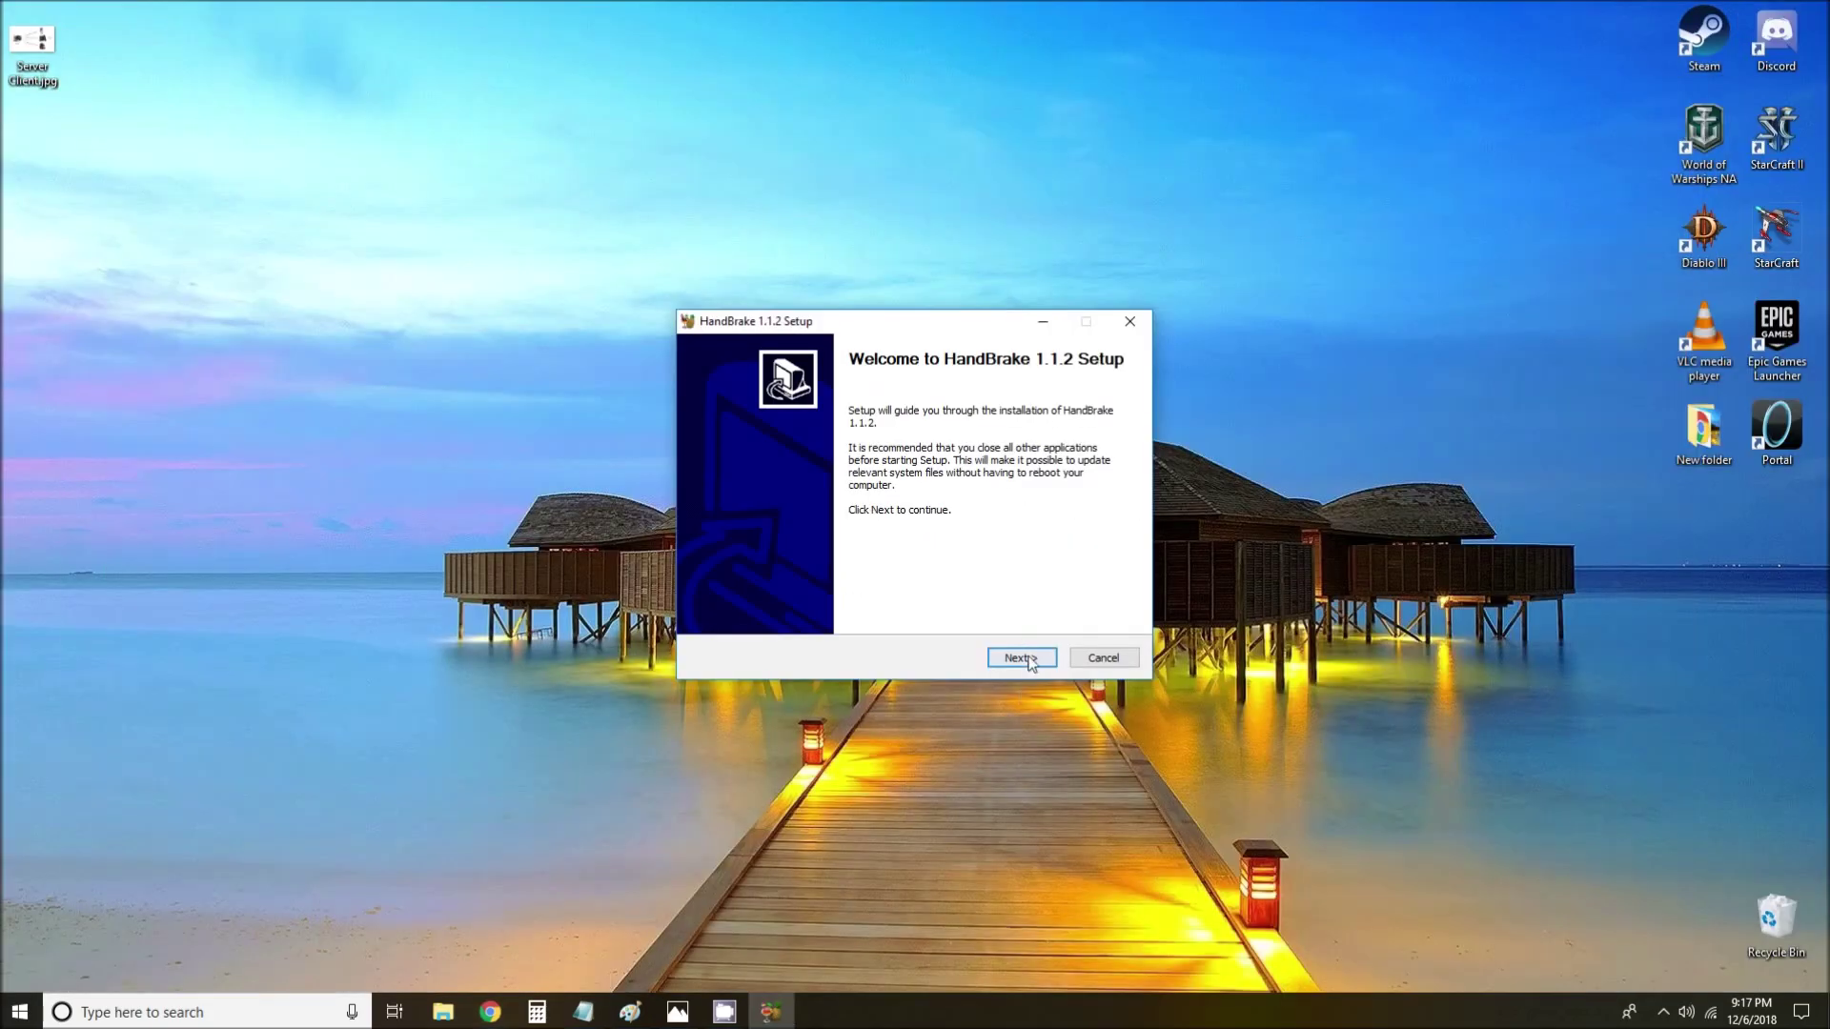
Accept the license, install HandBrake 1.1.2 to the default Program Files folder, and finish setup.
{"action": "left_click", "coordinate": [1020, 658]}
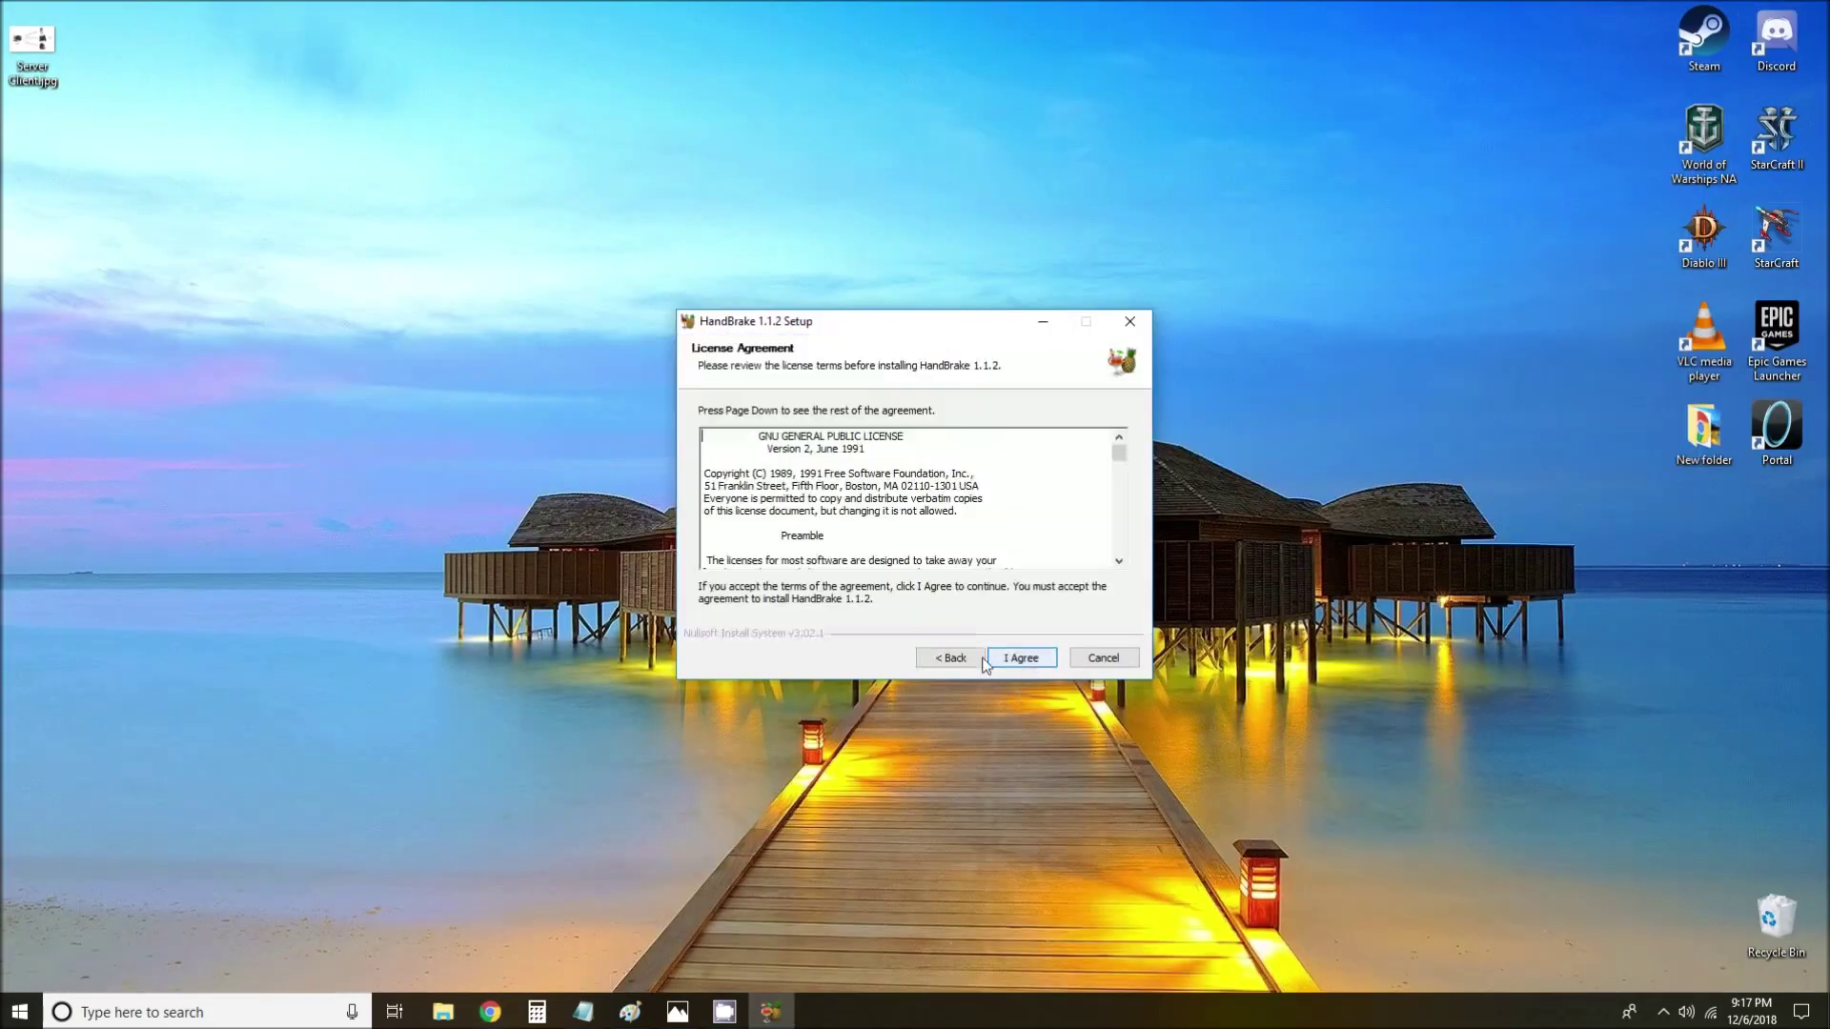
{"action": "left_click", "coordinate": [996, 657]}
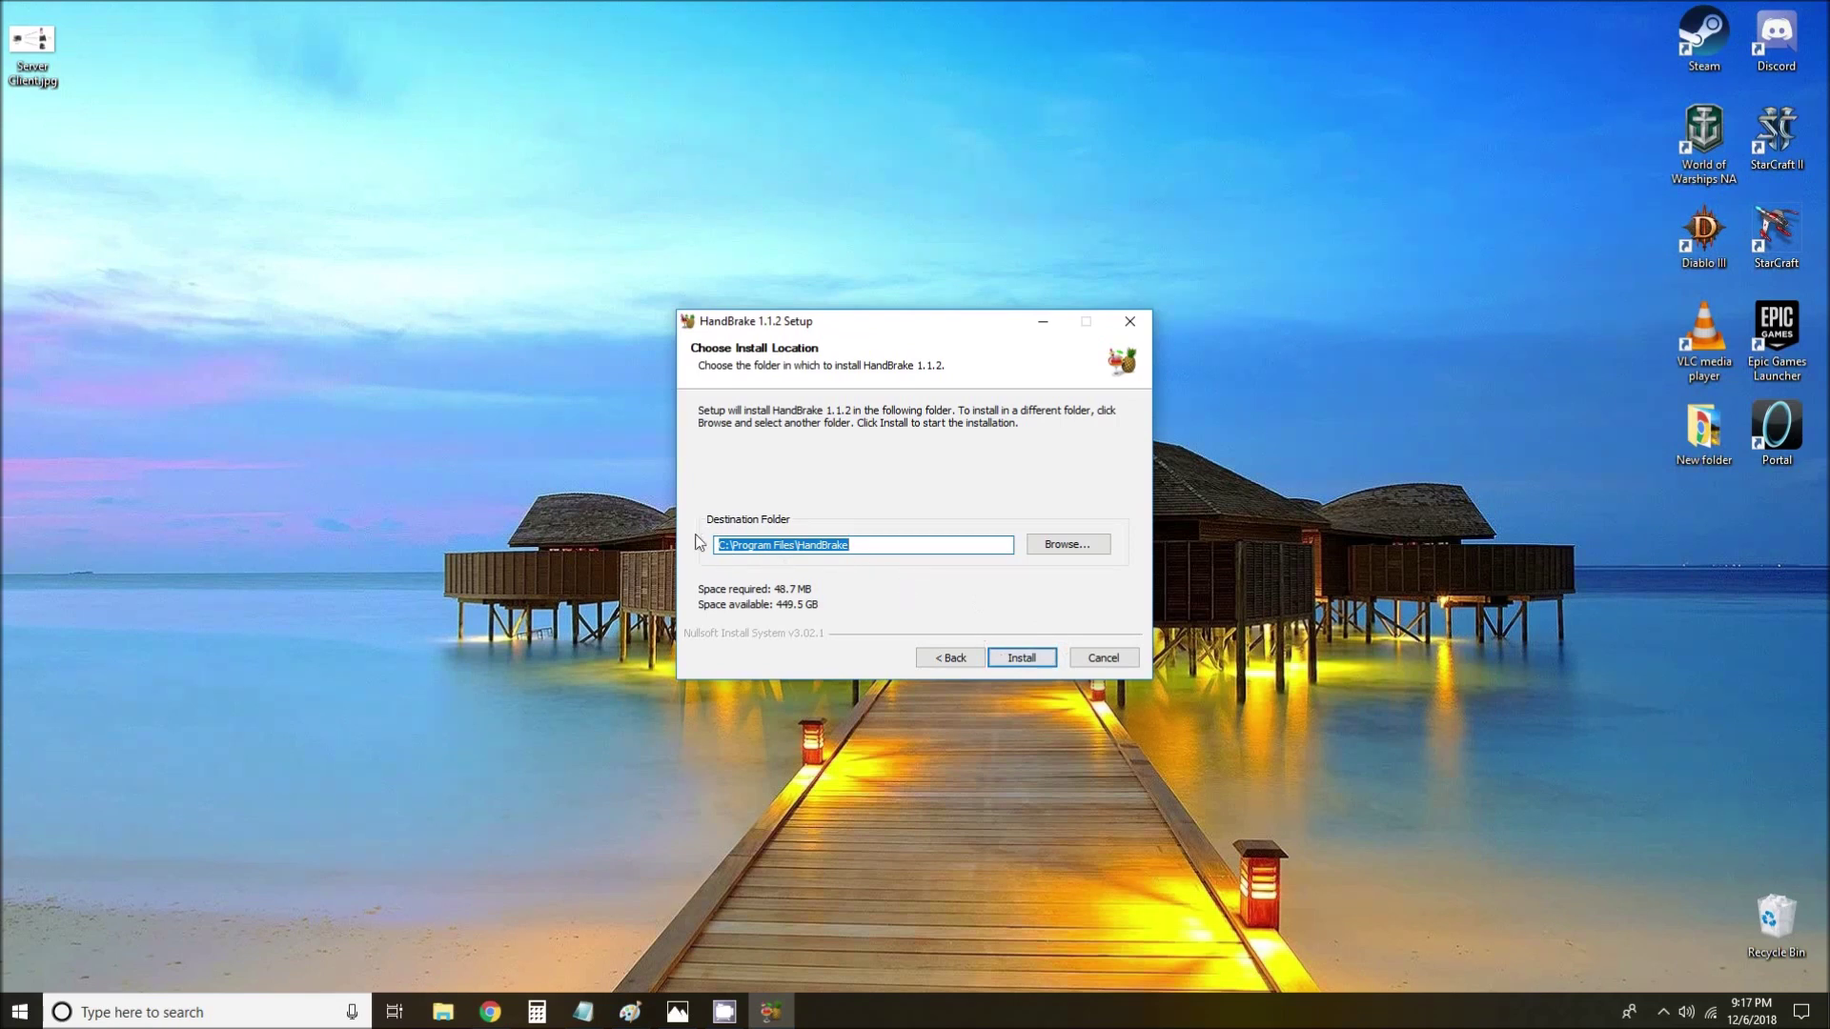
{"action": "left_click", "coordinate": [1028, 658]}
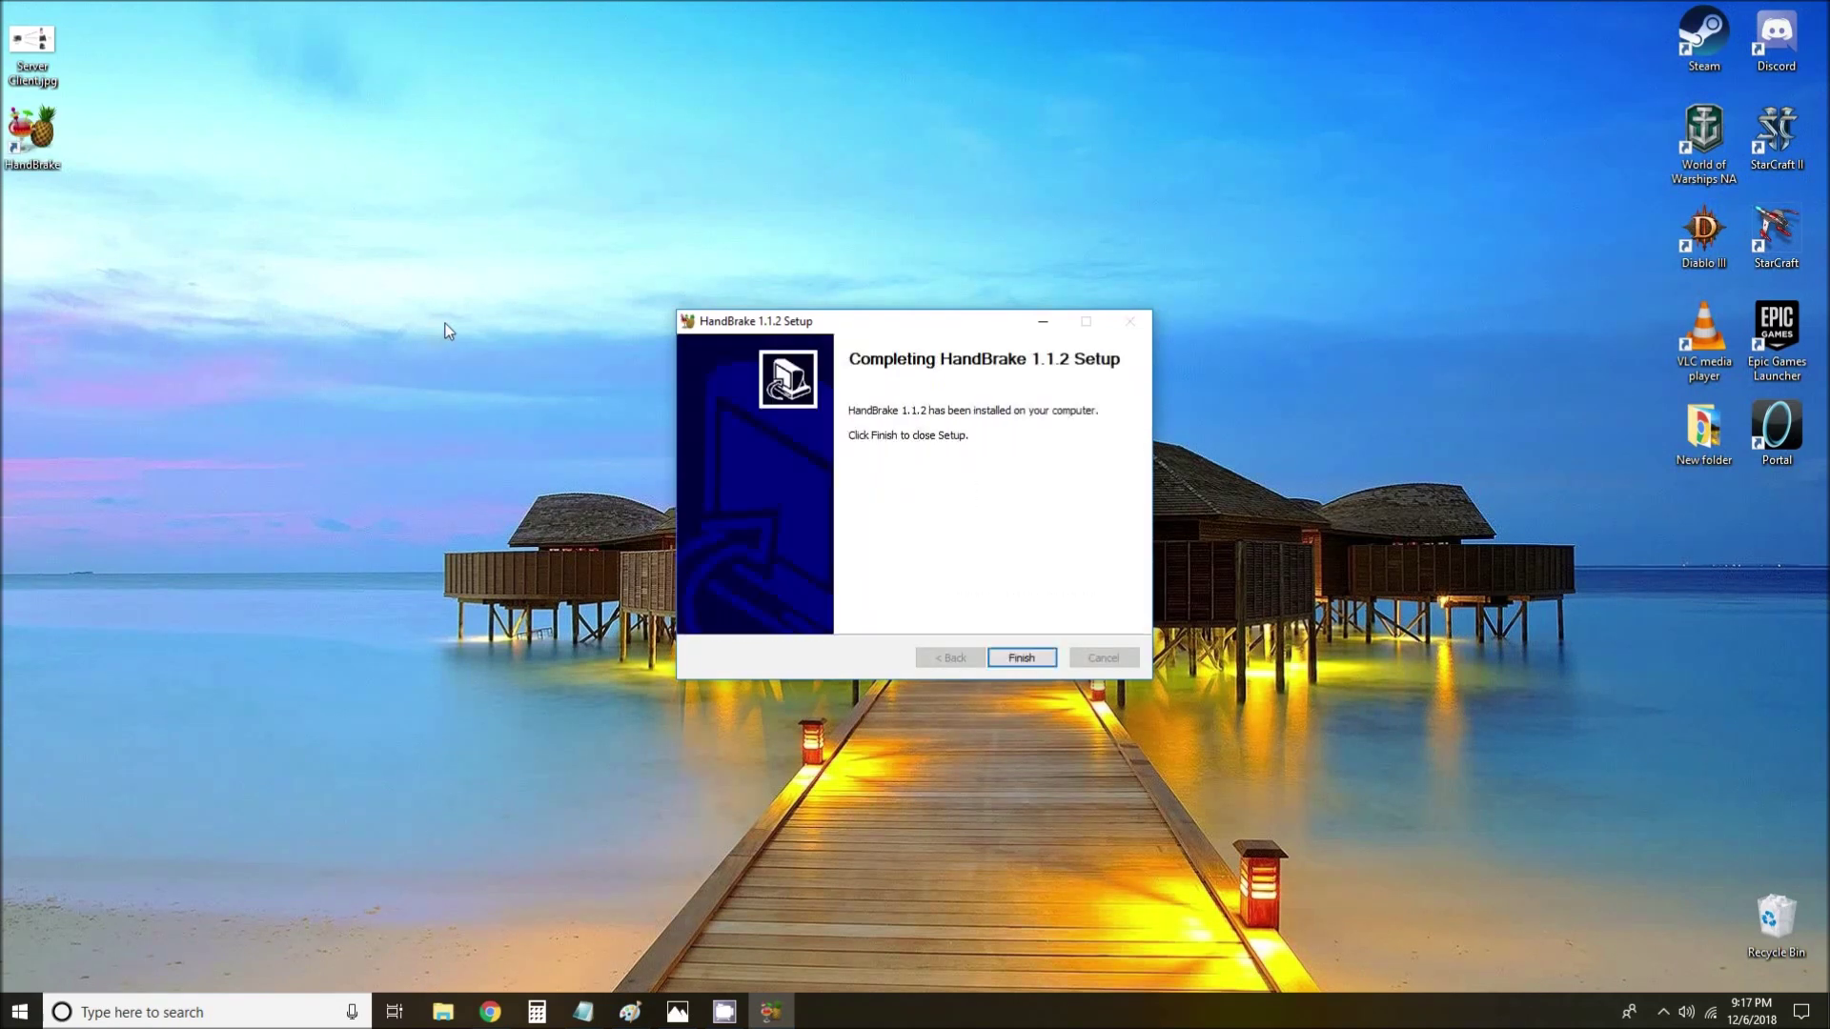
{"action": "left_click", "coordinate": [1021, 655]}
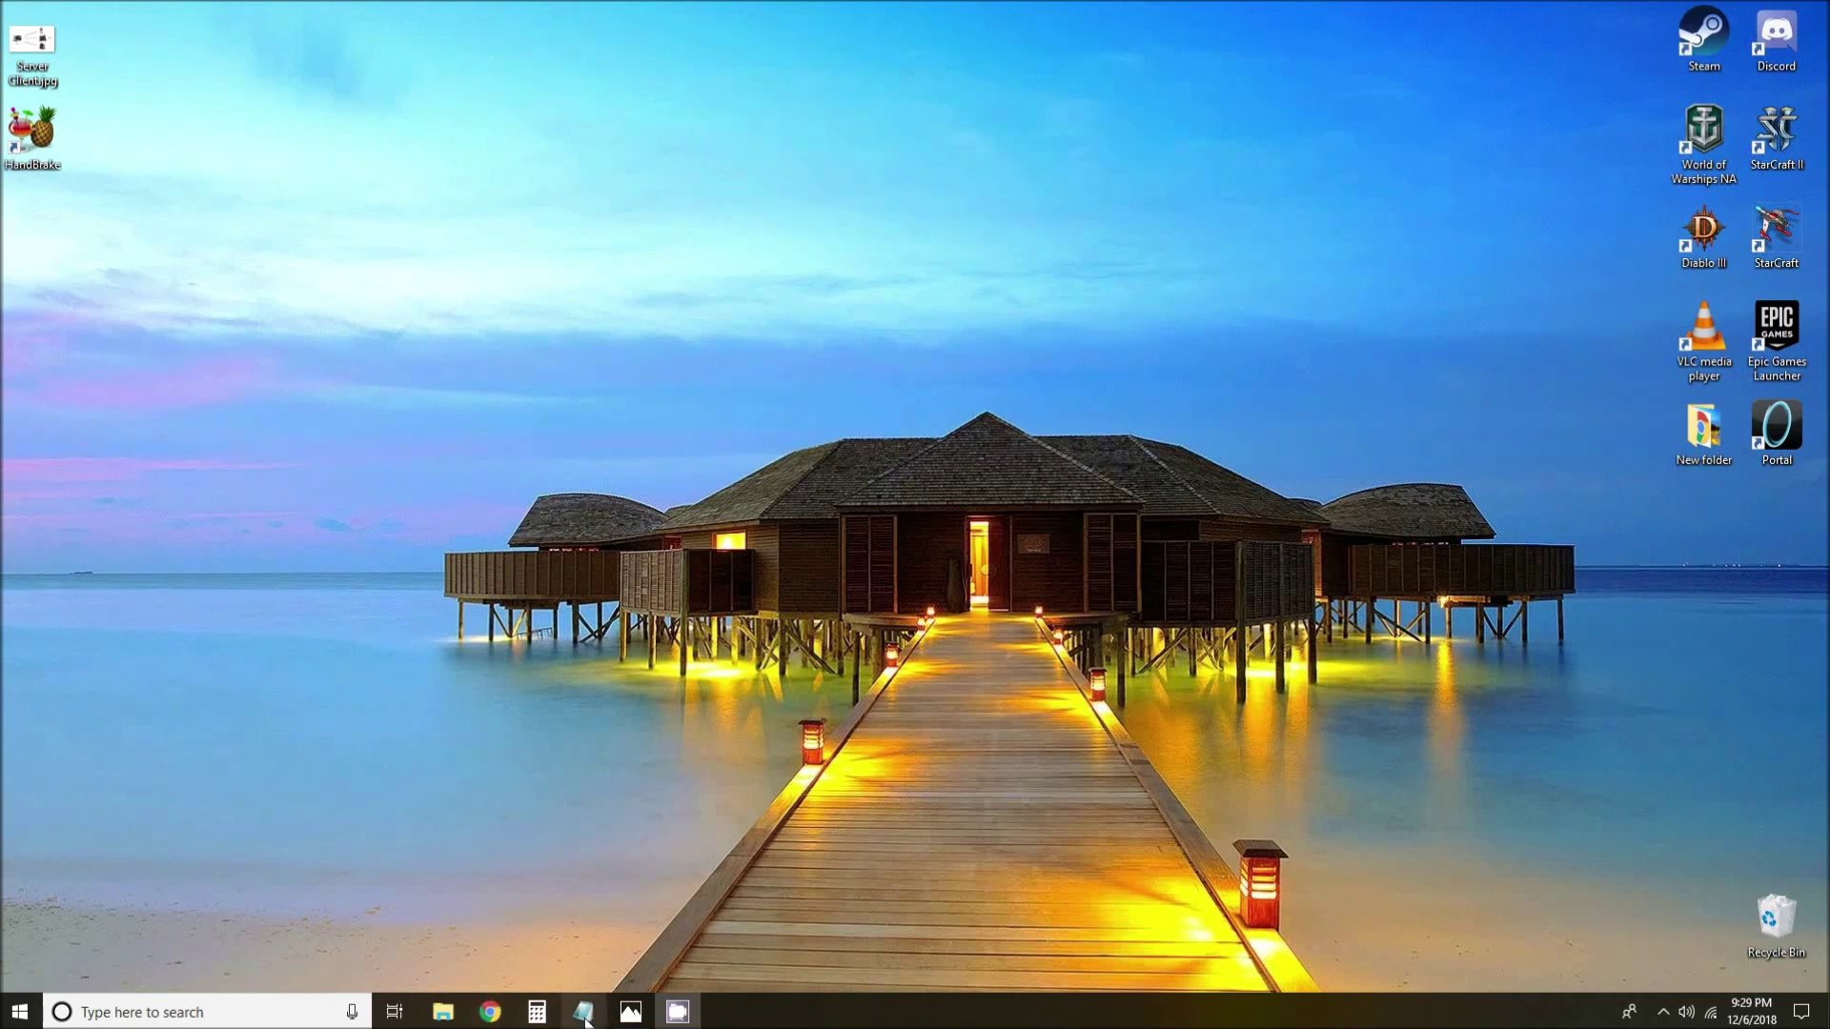
{"action": "mouse_move", "coordinate": [585, 1019]}
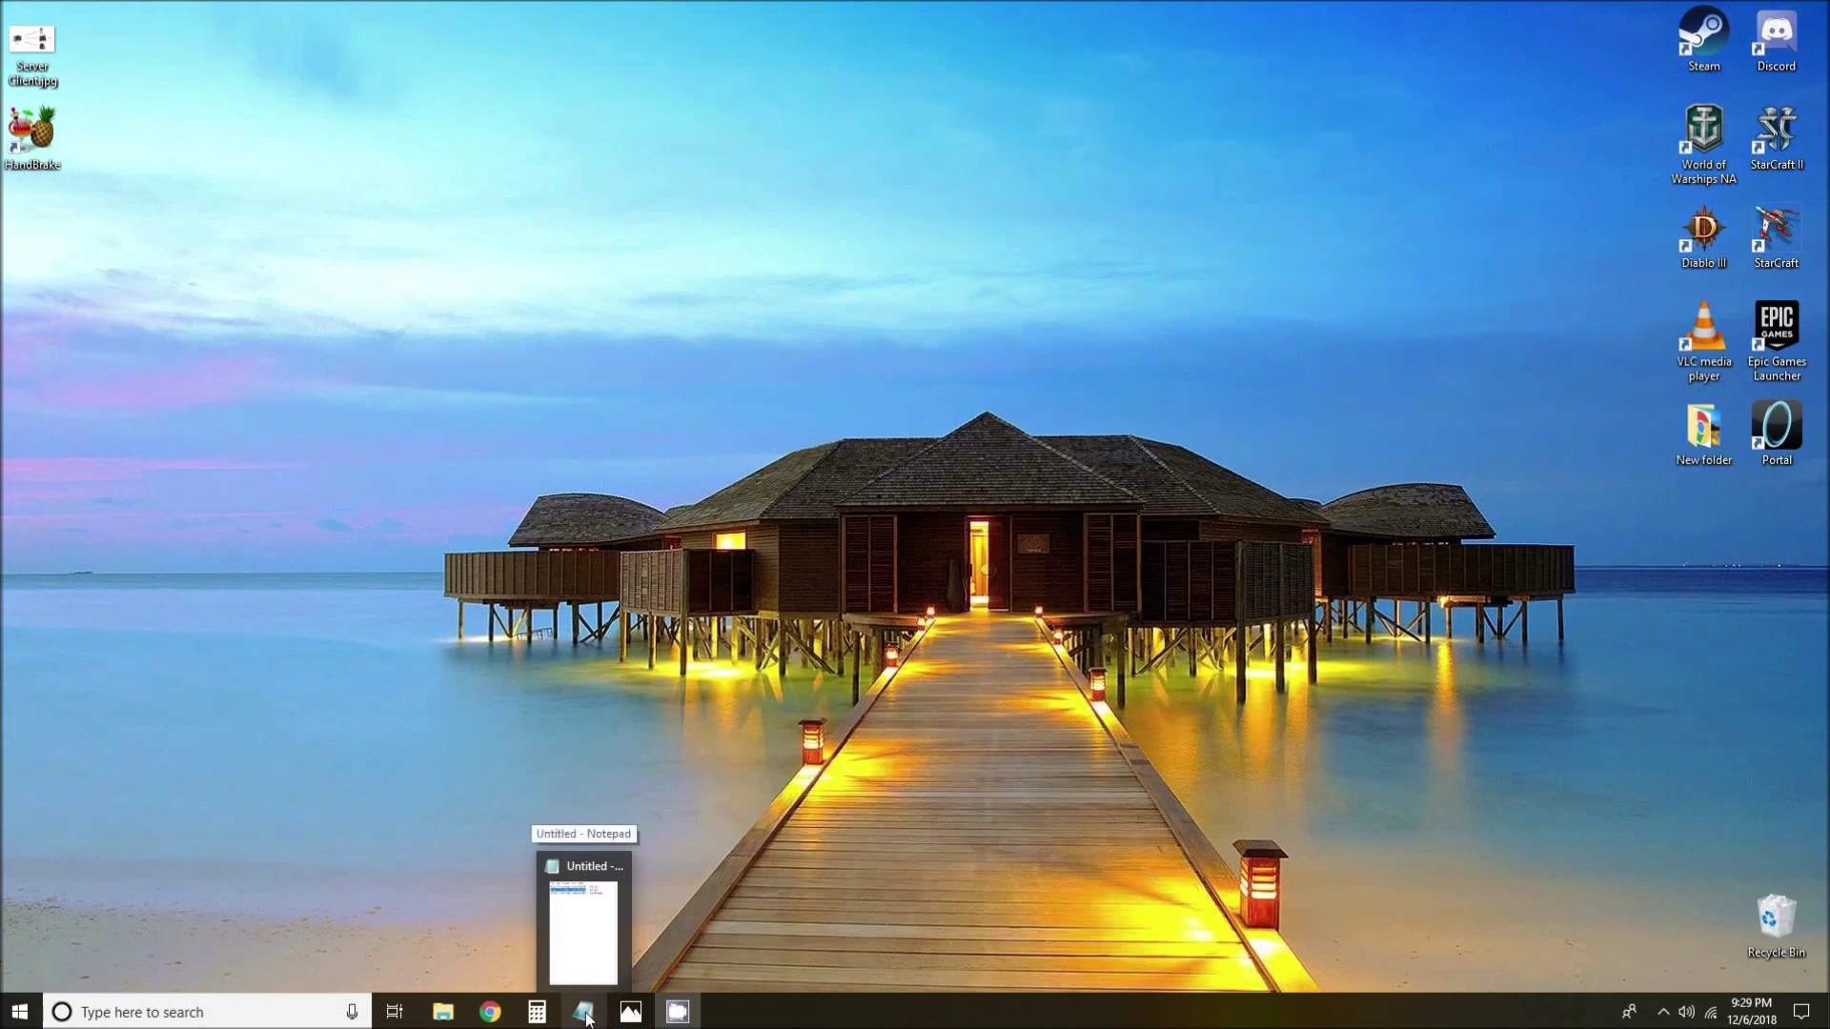
Use the link saved in Notepad to download libdvdcss-2.dll from videolan.org, keep it, and show it in Downloads.
{"action": "left_click", "coordinate": [585, 1016]}
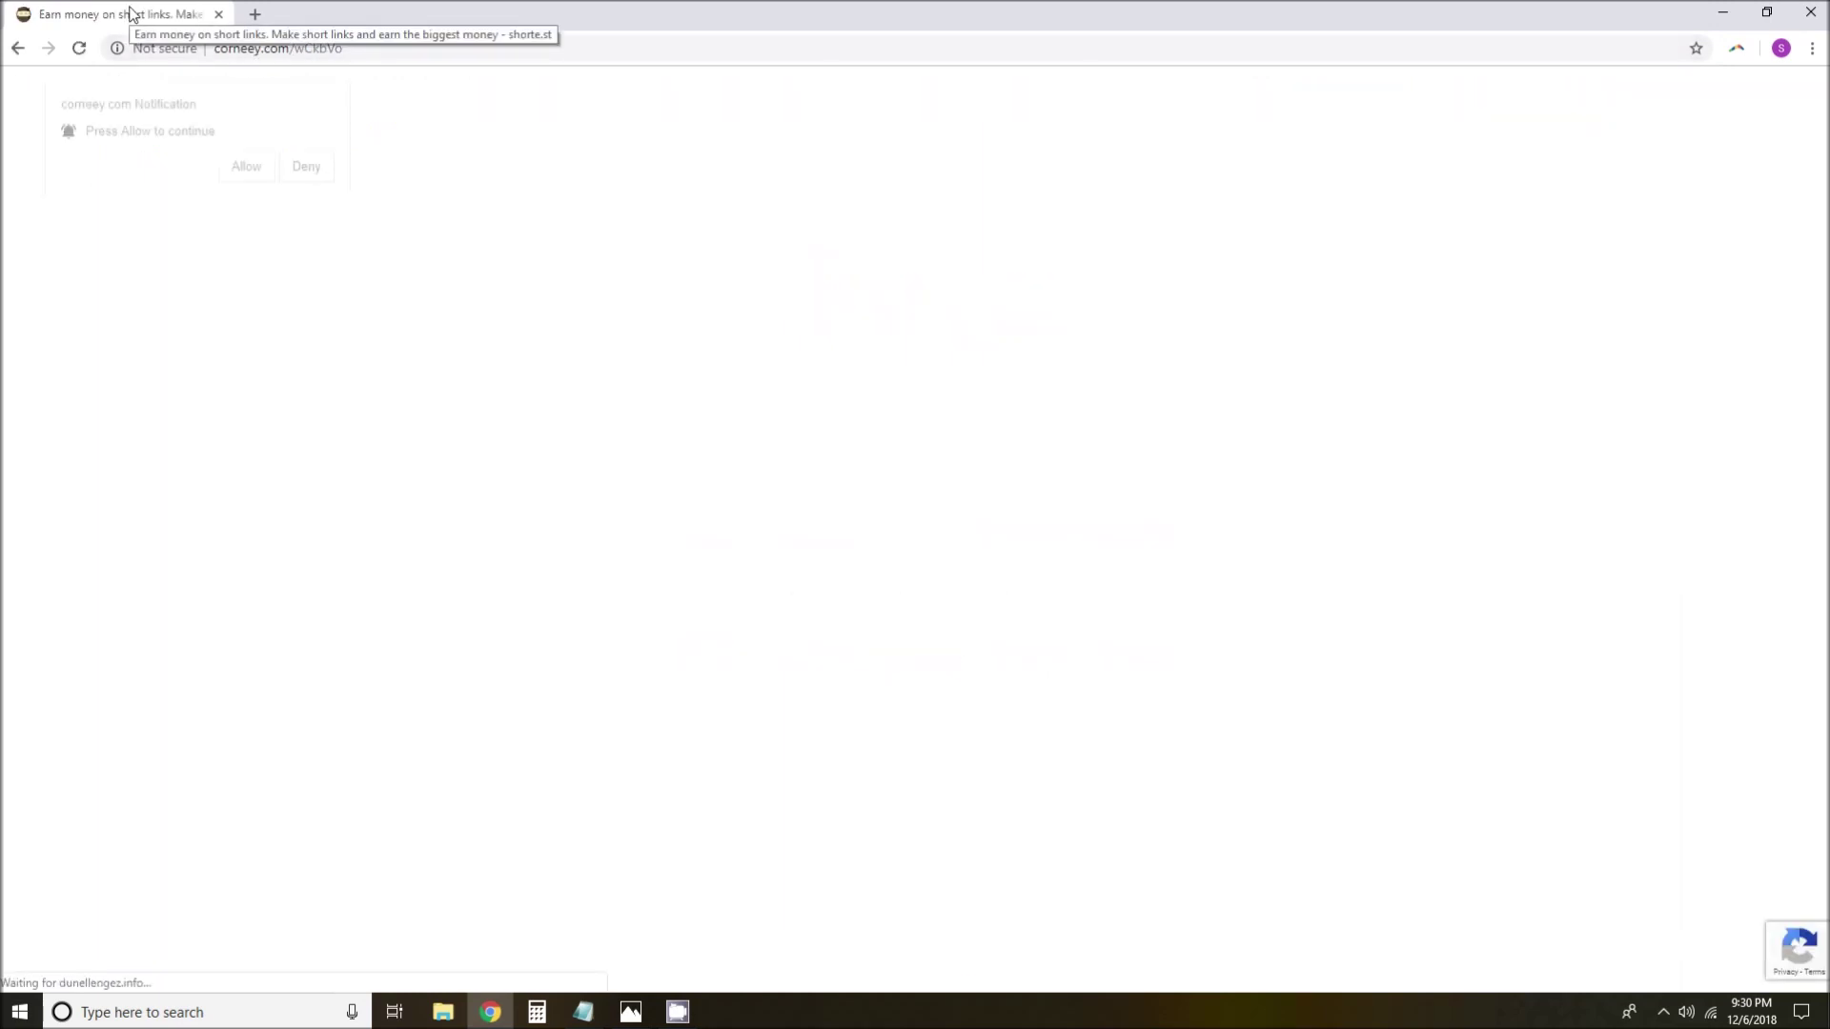
{"action": "left_click", "coordinate": [262, 155]}
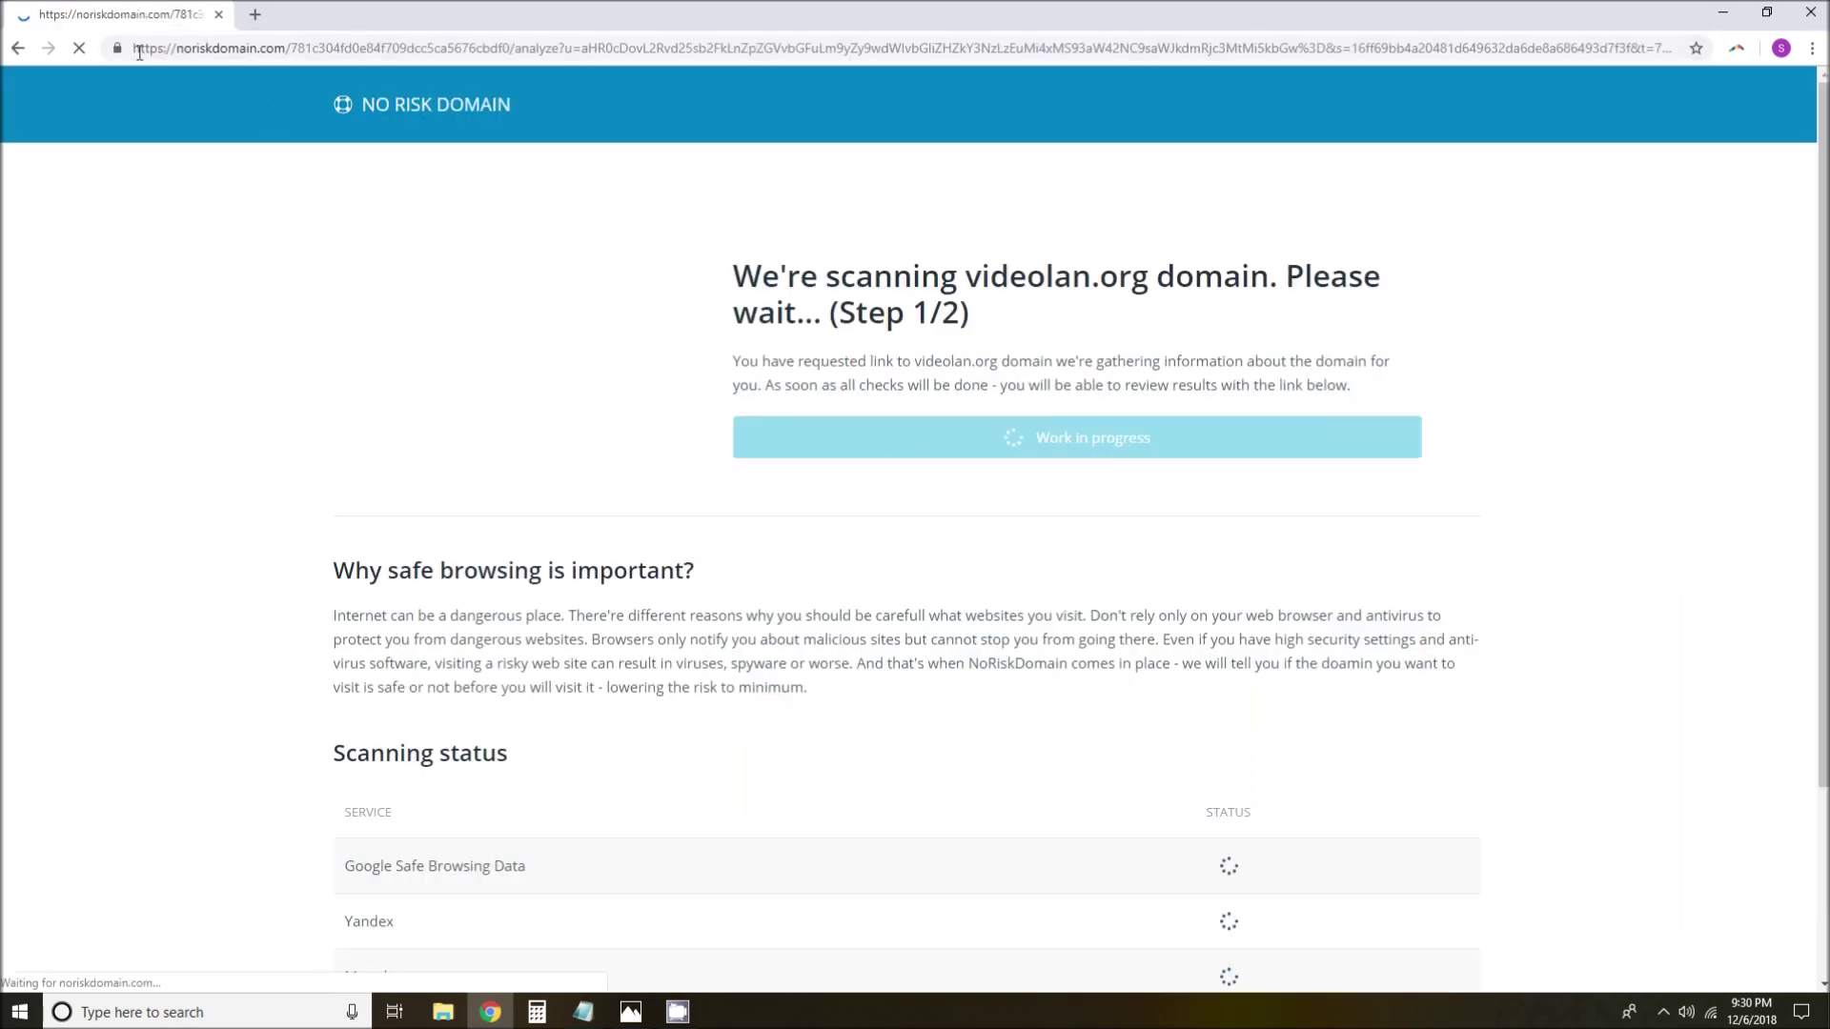
{"action": "left_click", "coordinate": [1068, 441]}
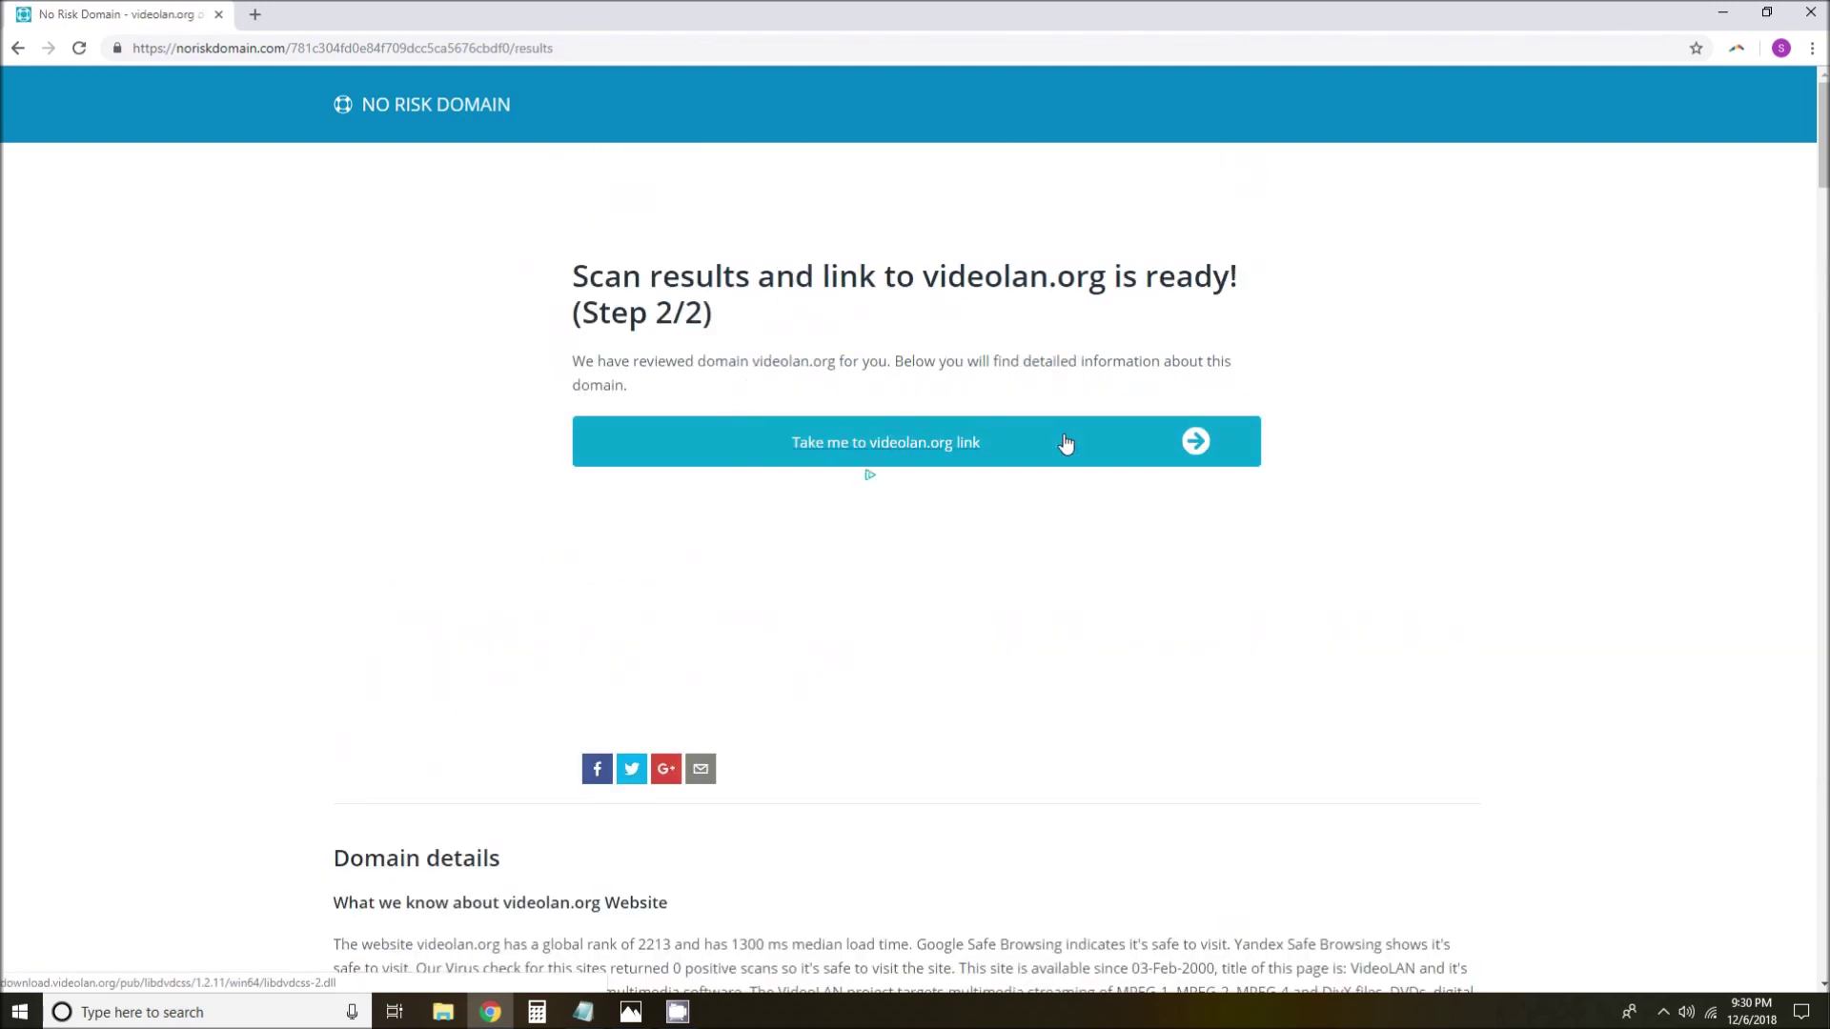
{"action": "left_click", "coordinate": [859, 446]}
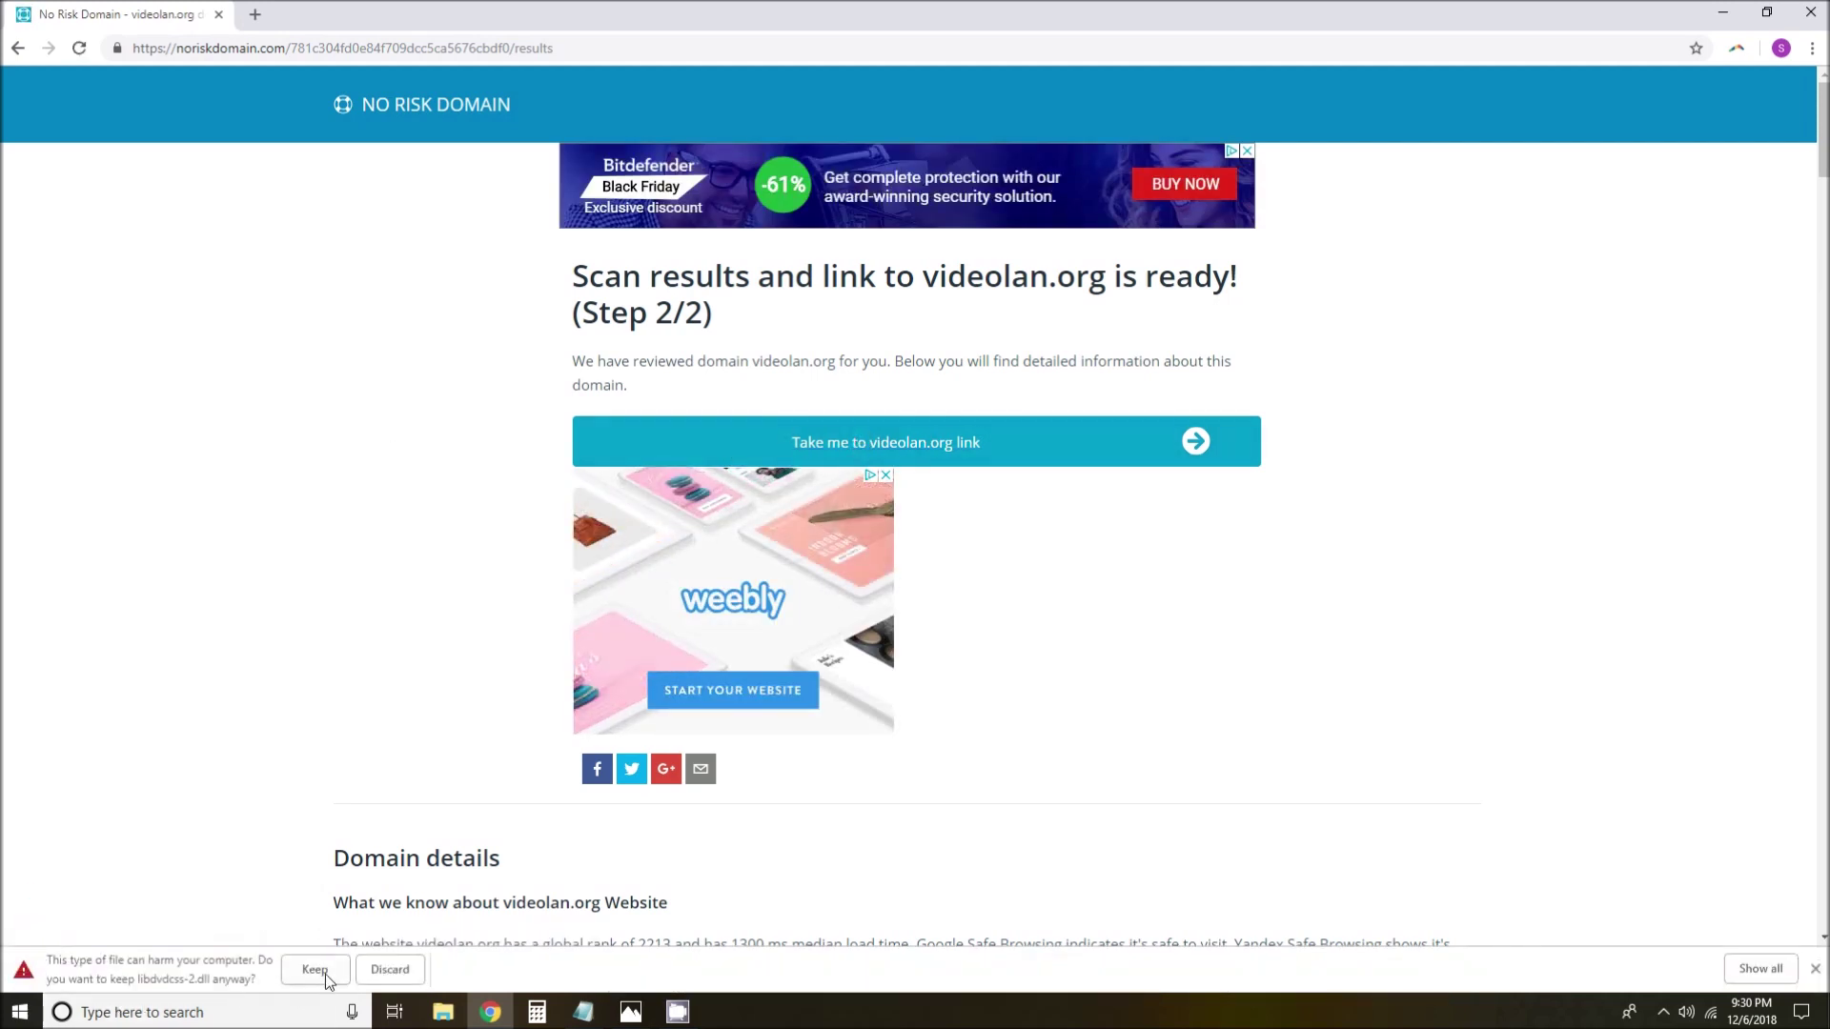
{"action": "left_click", "coordinate": [323, 971]}
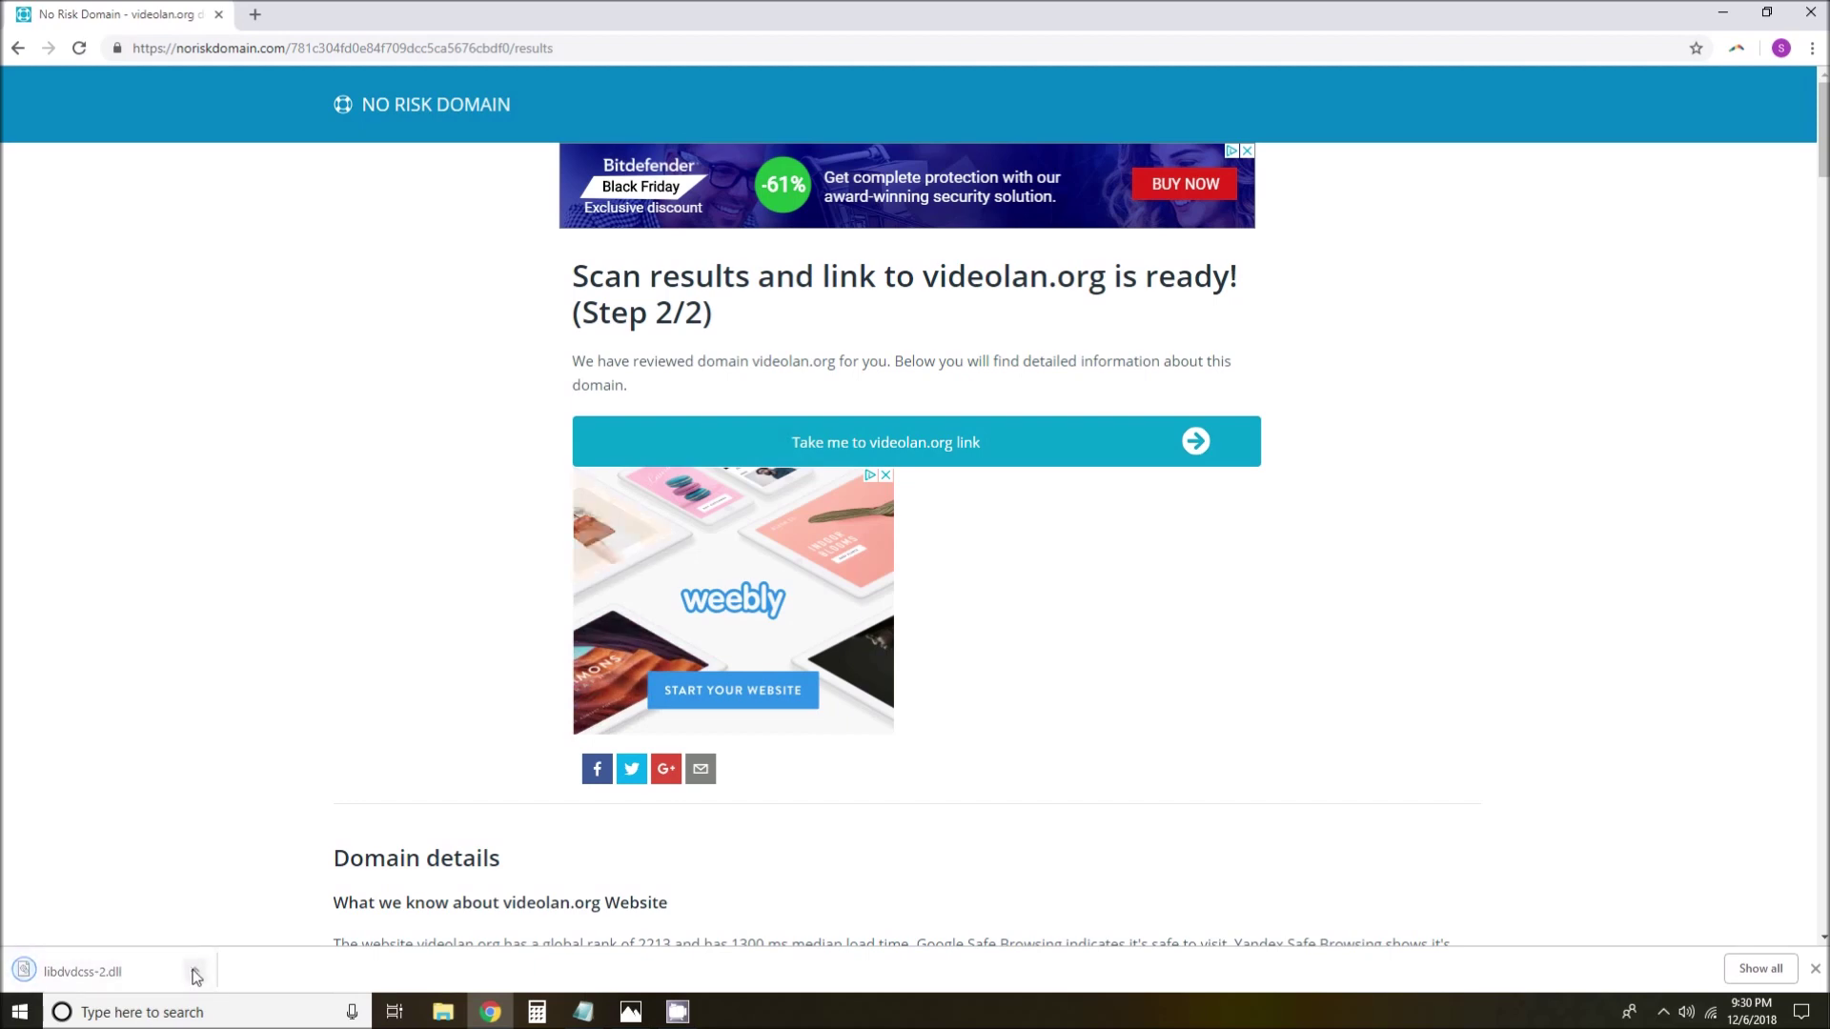
{"action": "left_click", "coordinate": [195, 974]}
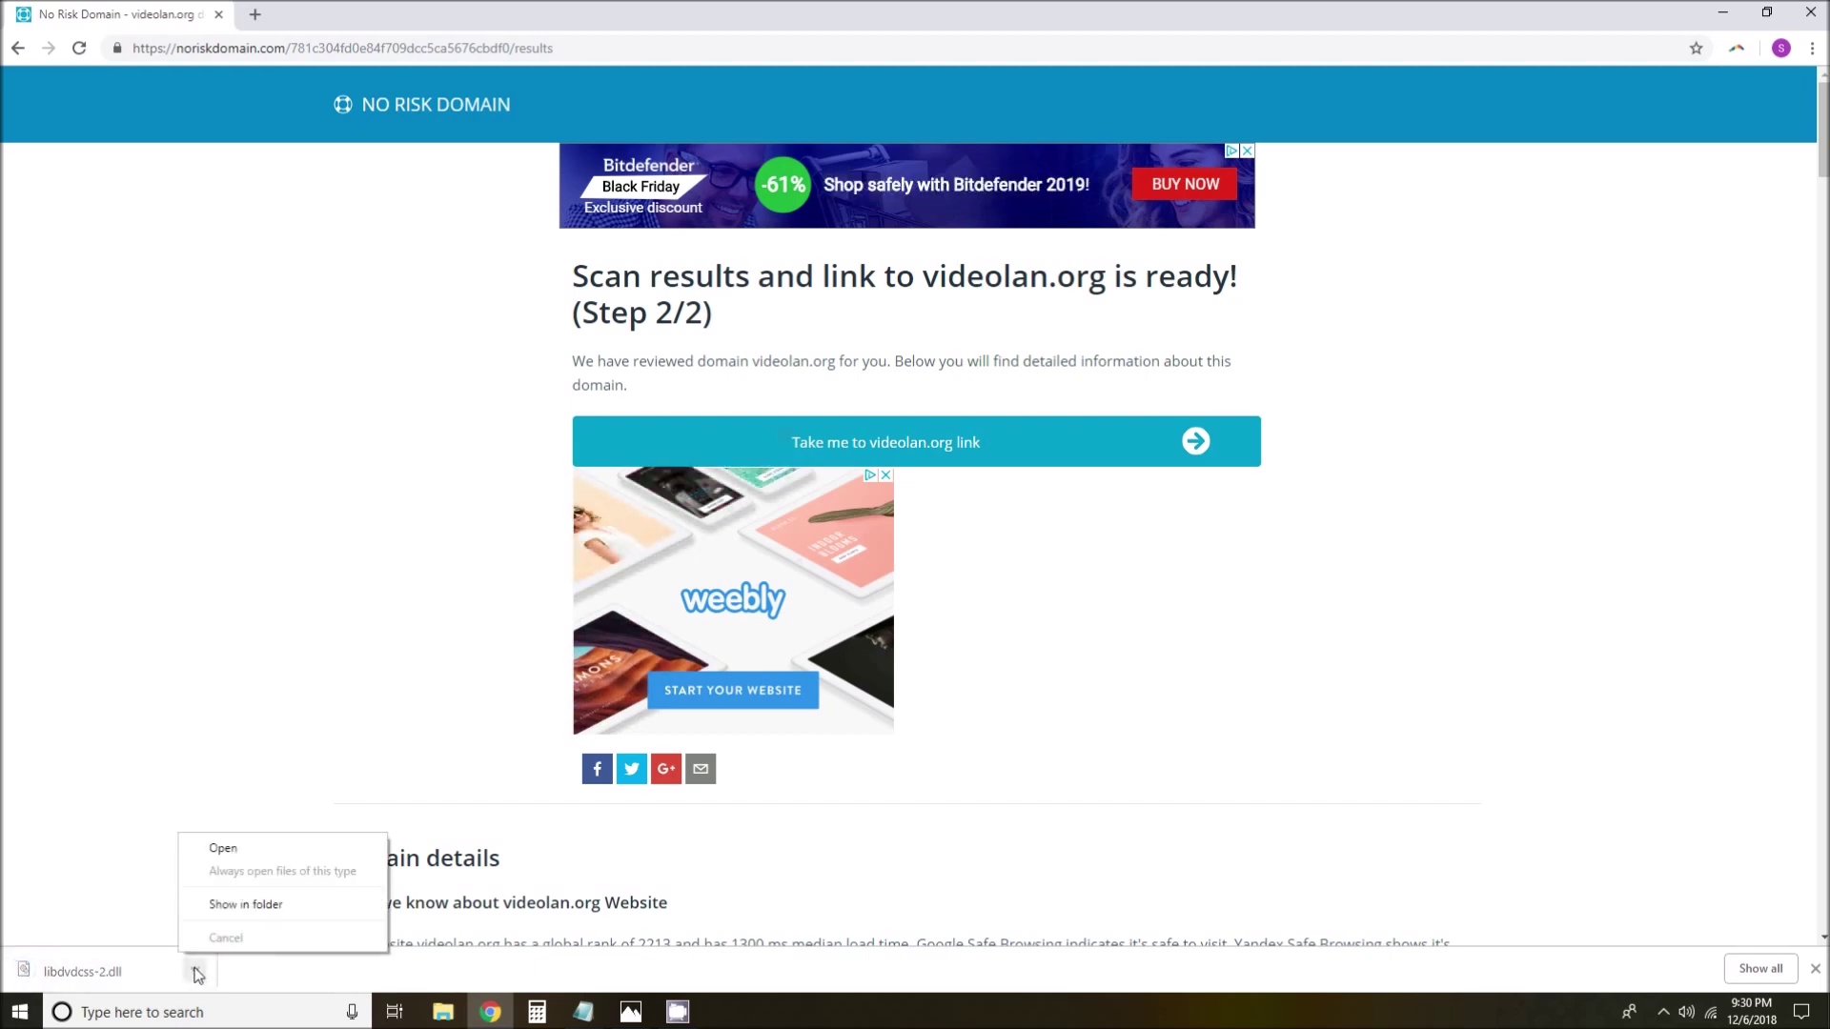
{"action": "left_click", "coordinate": [234, 902]}
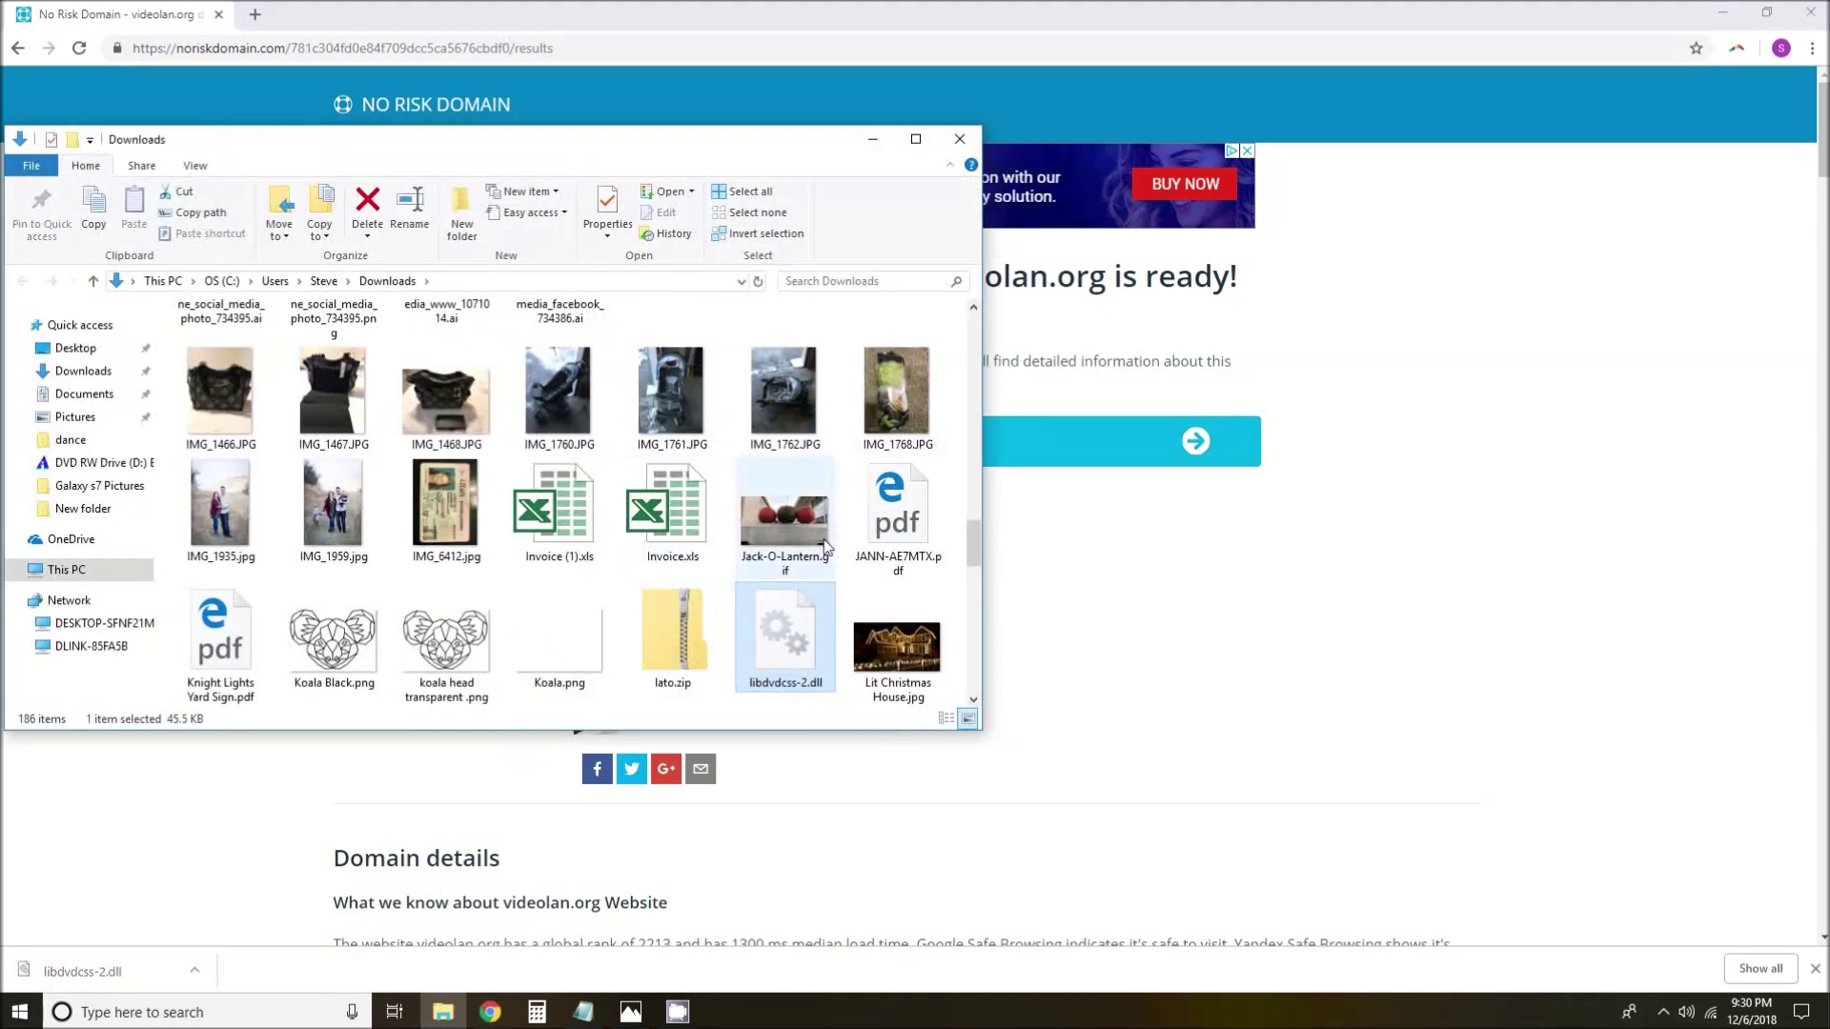
Copy libdvdcss-2.dll from Downloads and clear the windows back to the desktop.
{"action": "right_click", "coordinate": [783, 634]}
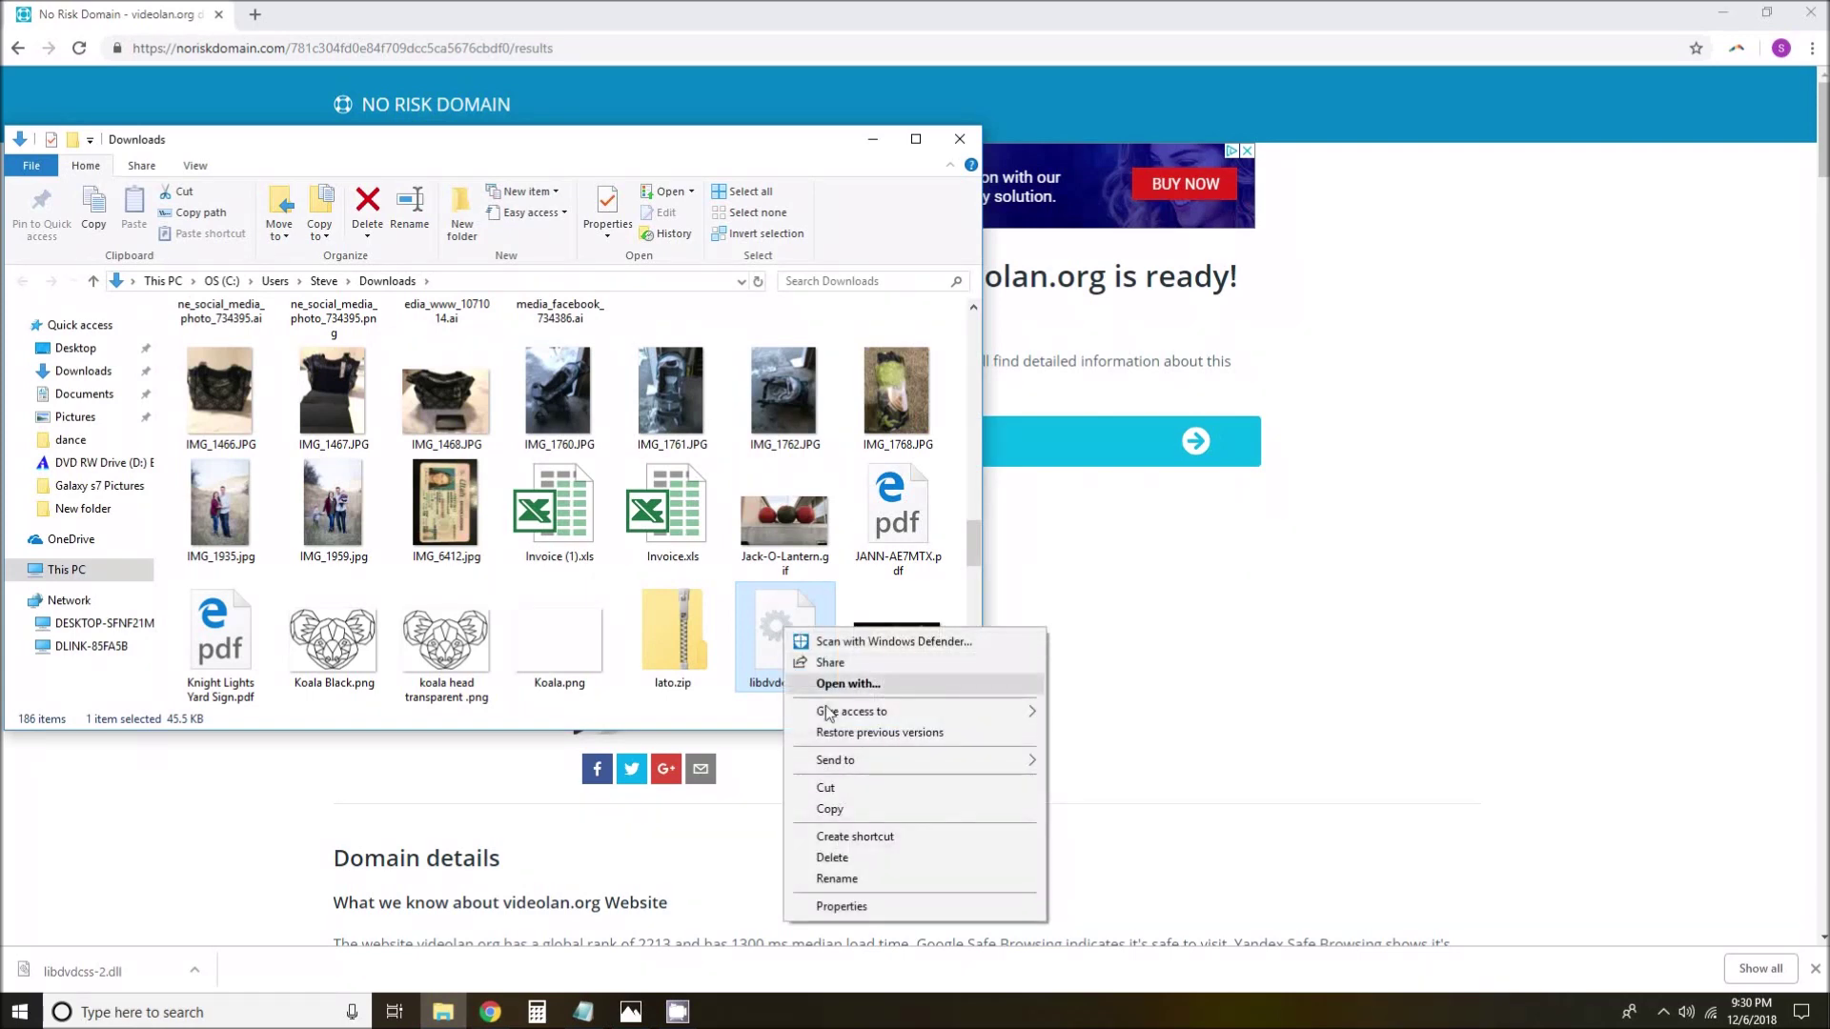
{"action": "left_click", "coordinate": [848, 810]}
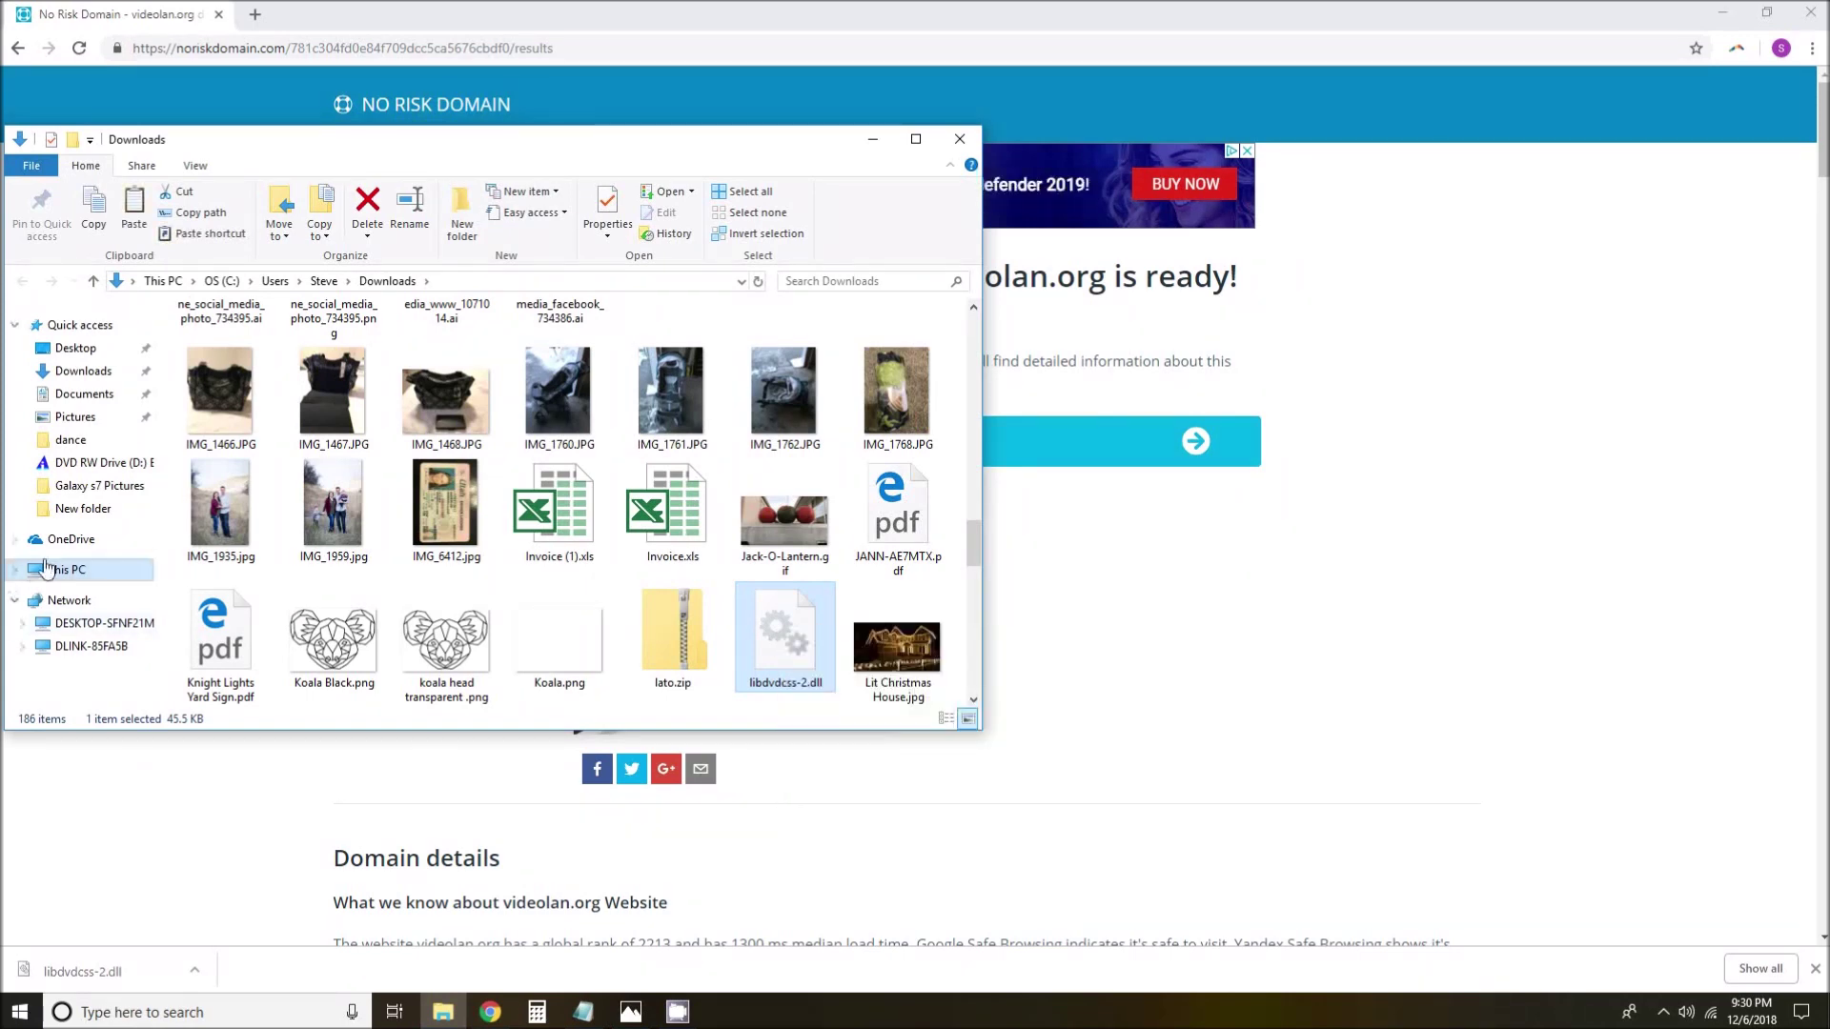
{"action": "left_click", "coordinate": [959, 139]}
{"action": "left_click", "coordinate": [1722, 12]}
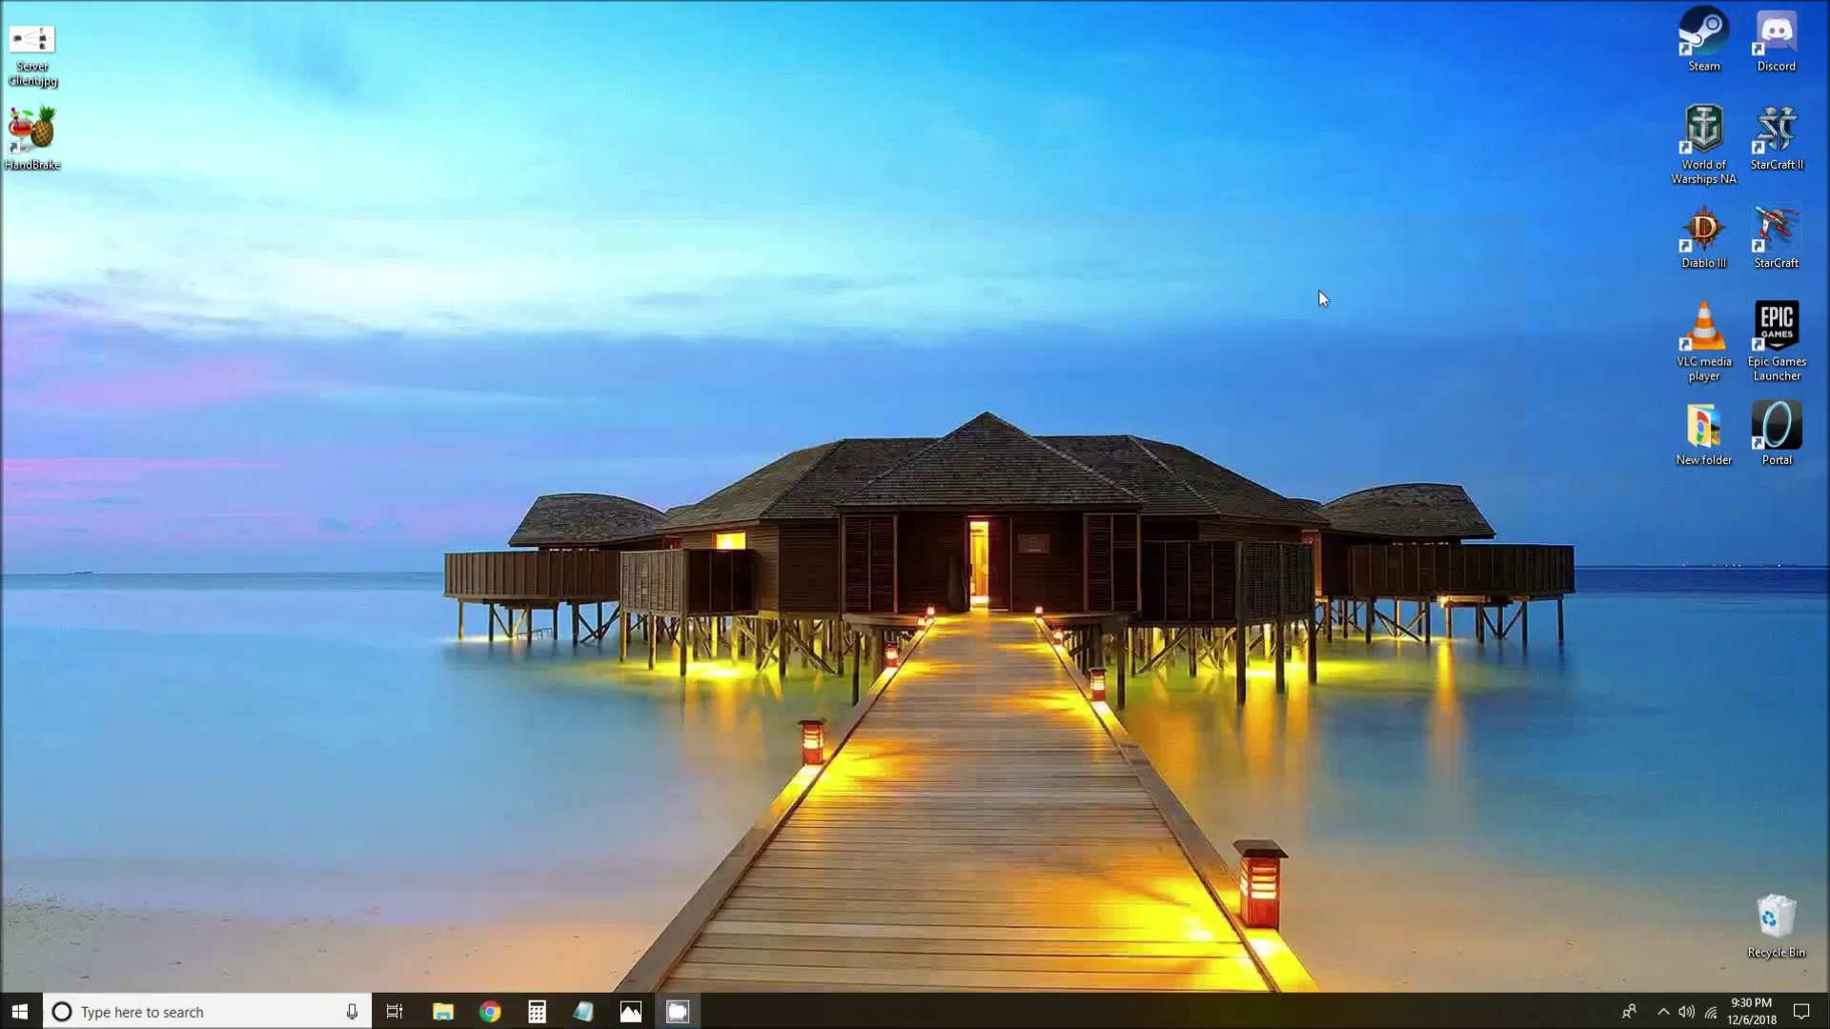
Paste the DLL into C:\Program Files\HandBrake with administrator permission, then close the folder.
{"action": "left_click", "coordinate": [444, 1012]}
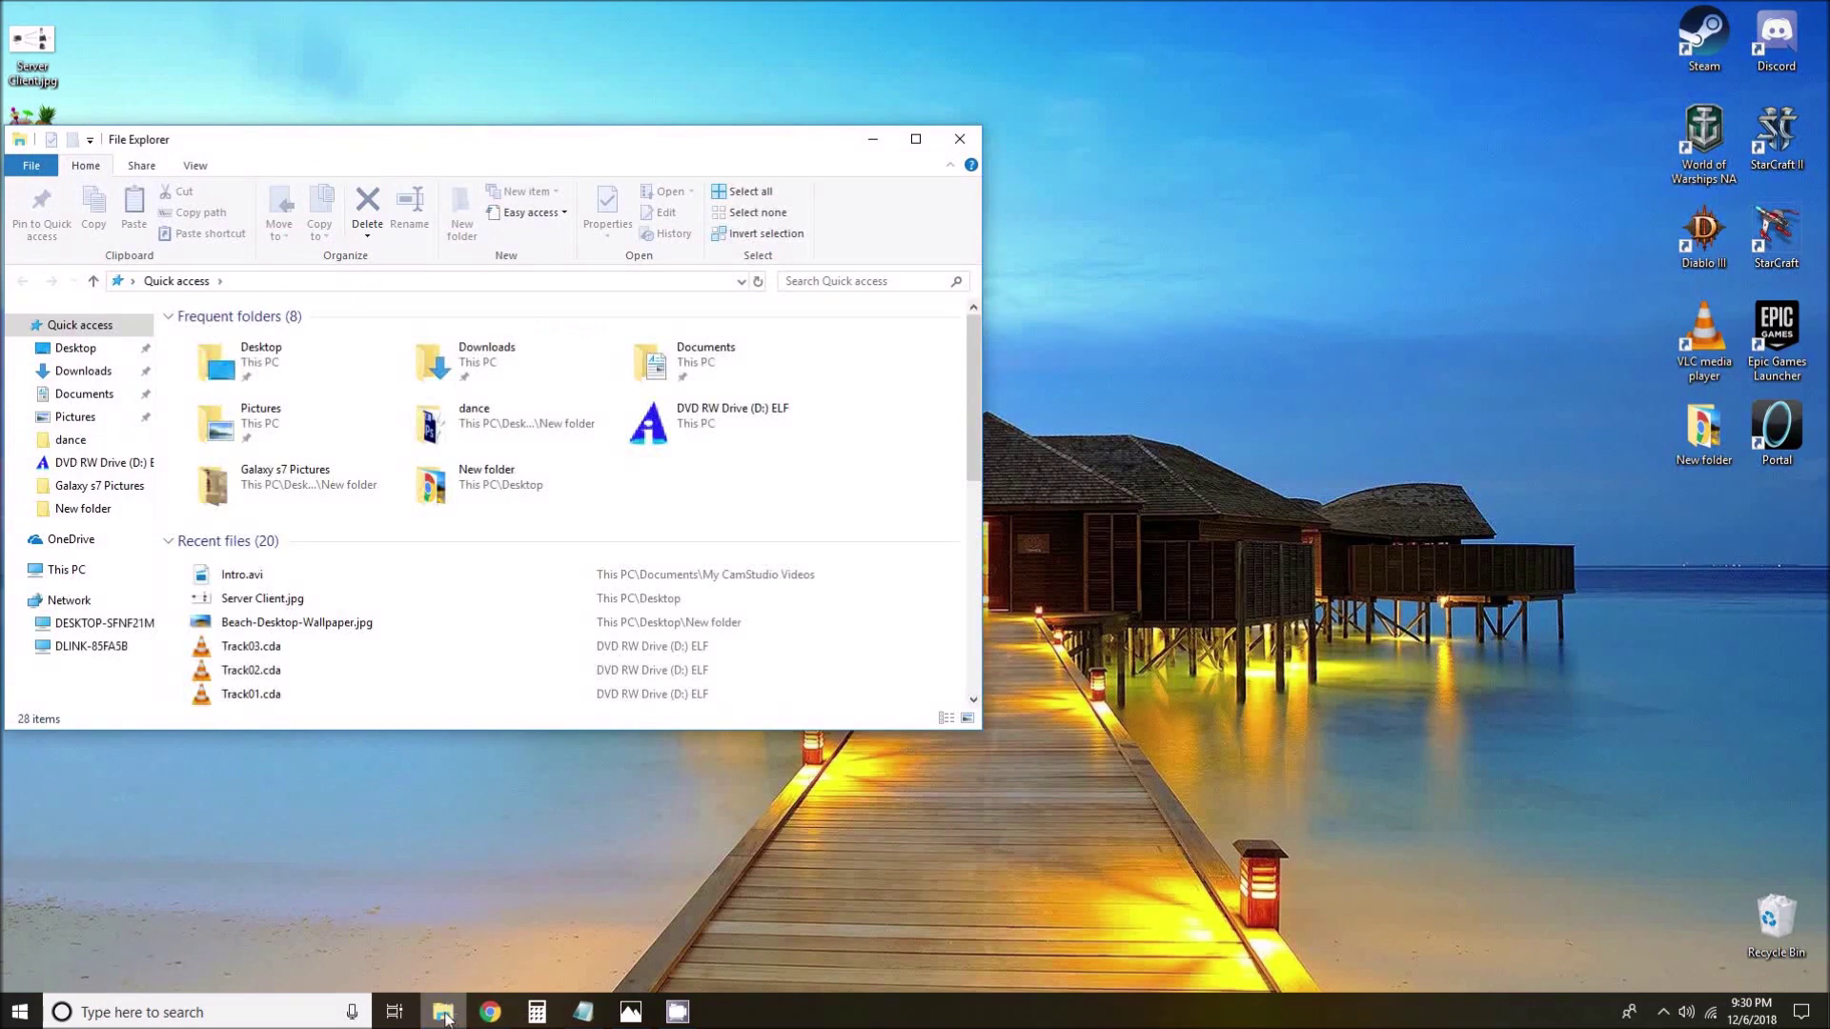
{"action": "left_click", "coordinate": [67, 570]}
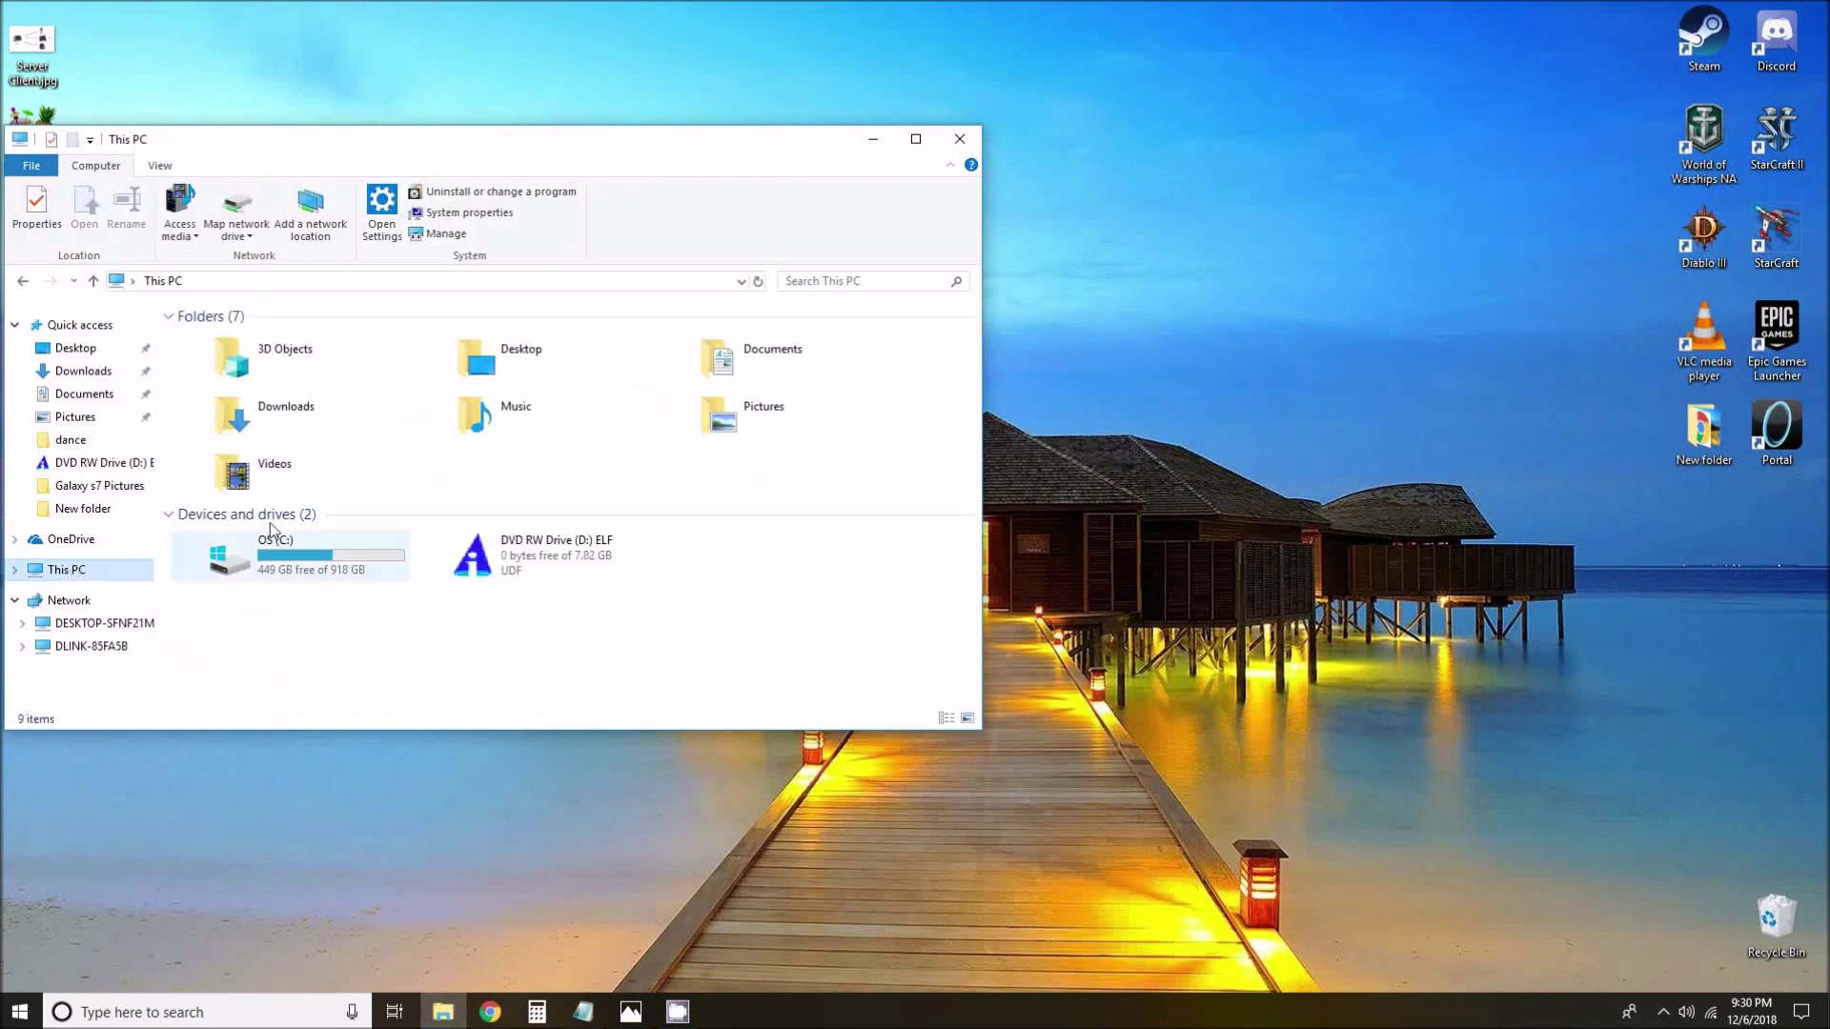
{"action": "double_click", "coordinate": [277, 541]}
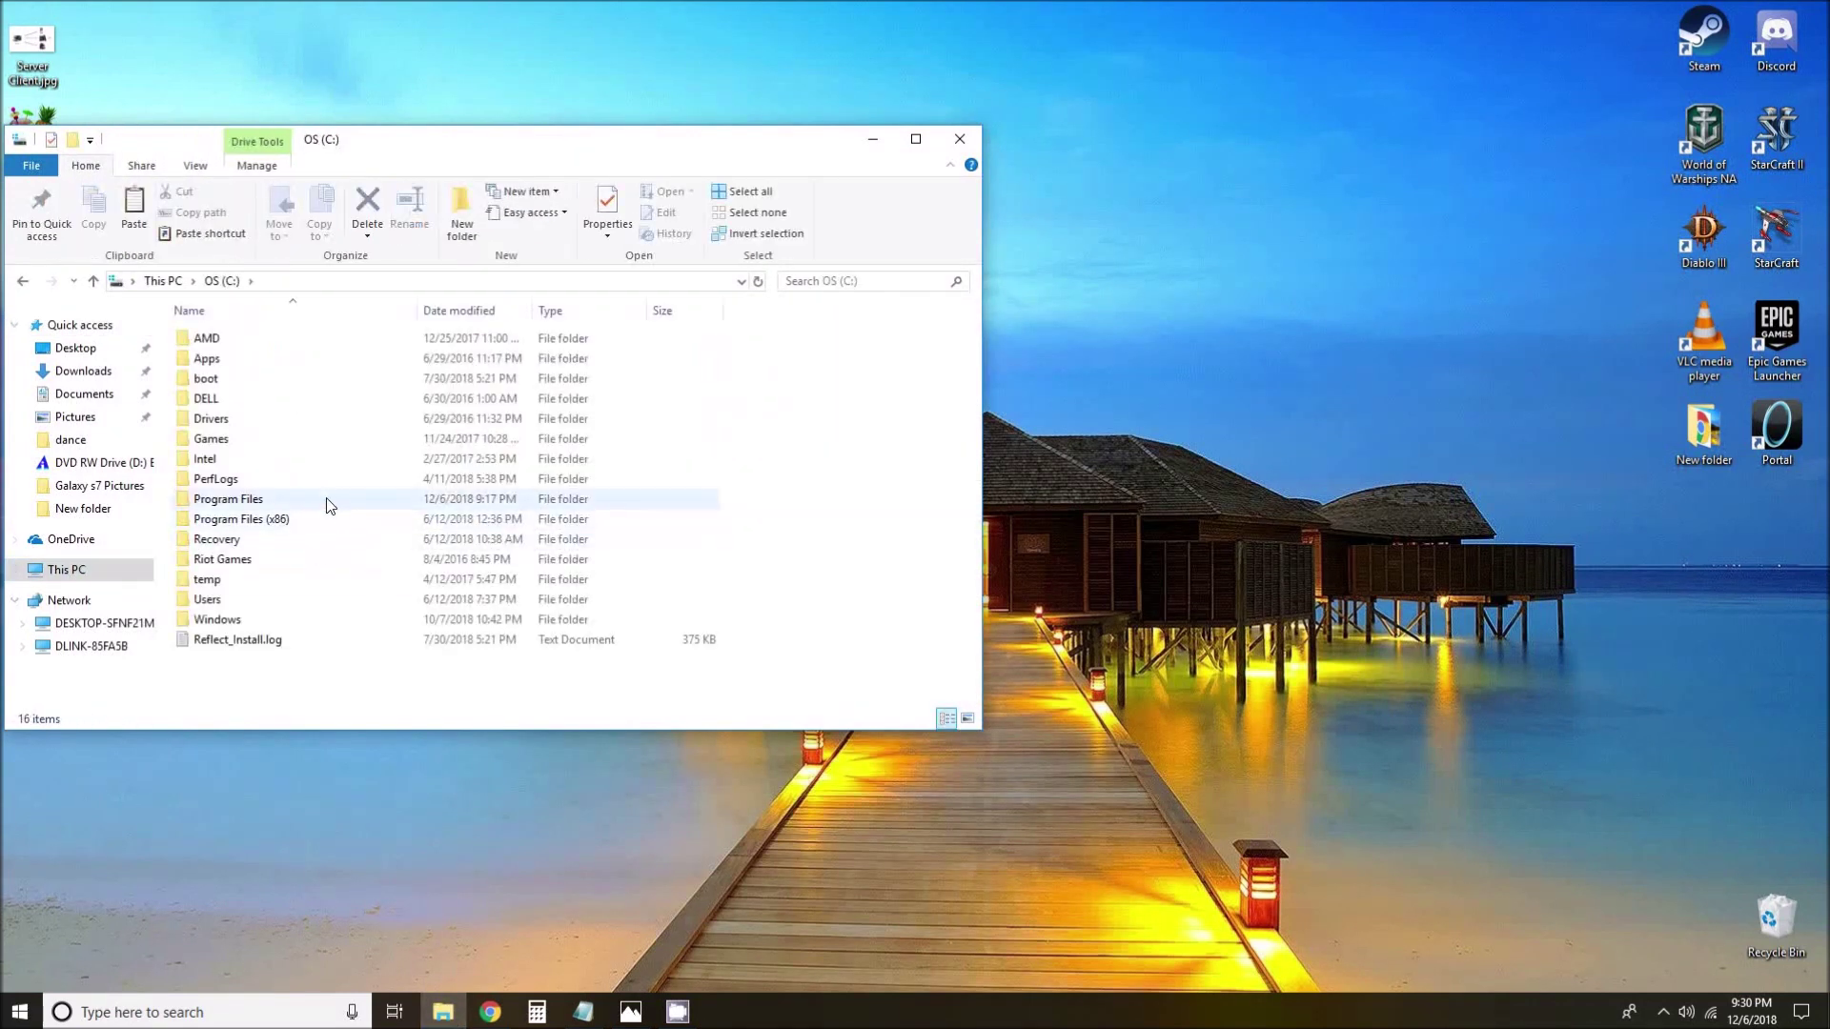
{"action": "double_click", "coordinate": [259, 499]}
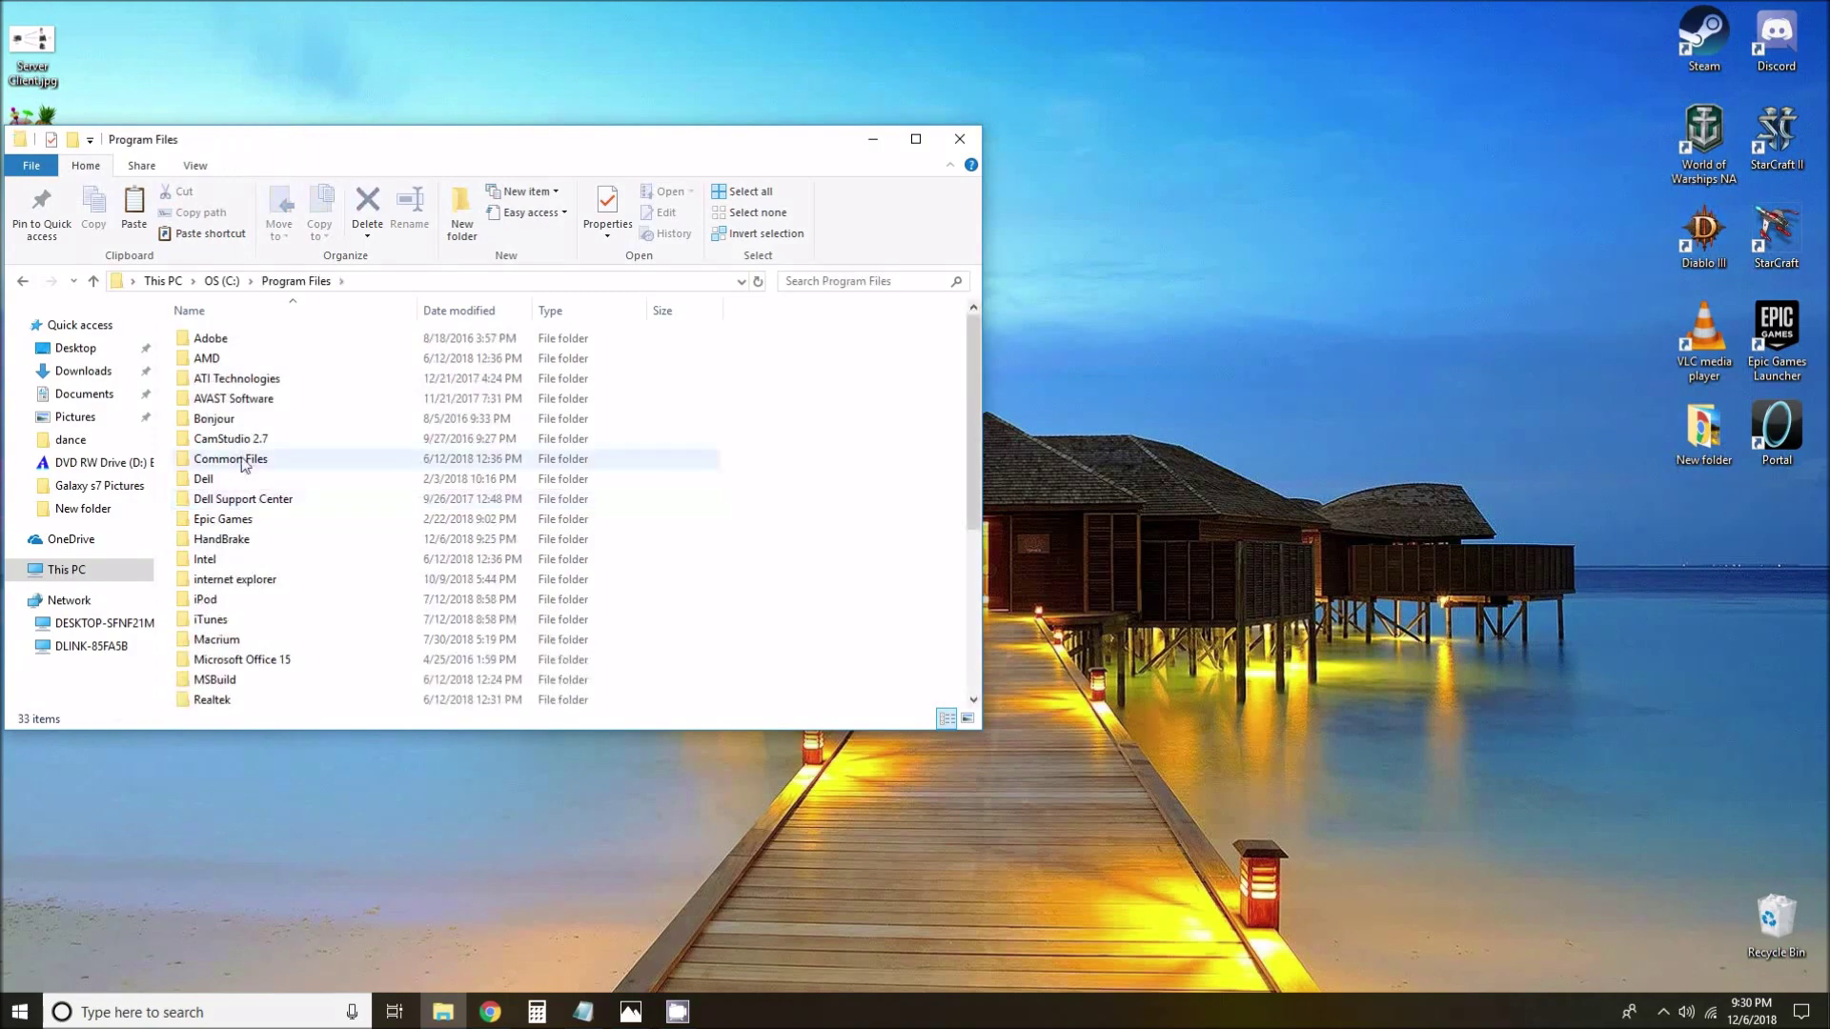
{"action": "double_click", "coordinate": [251, 539]}
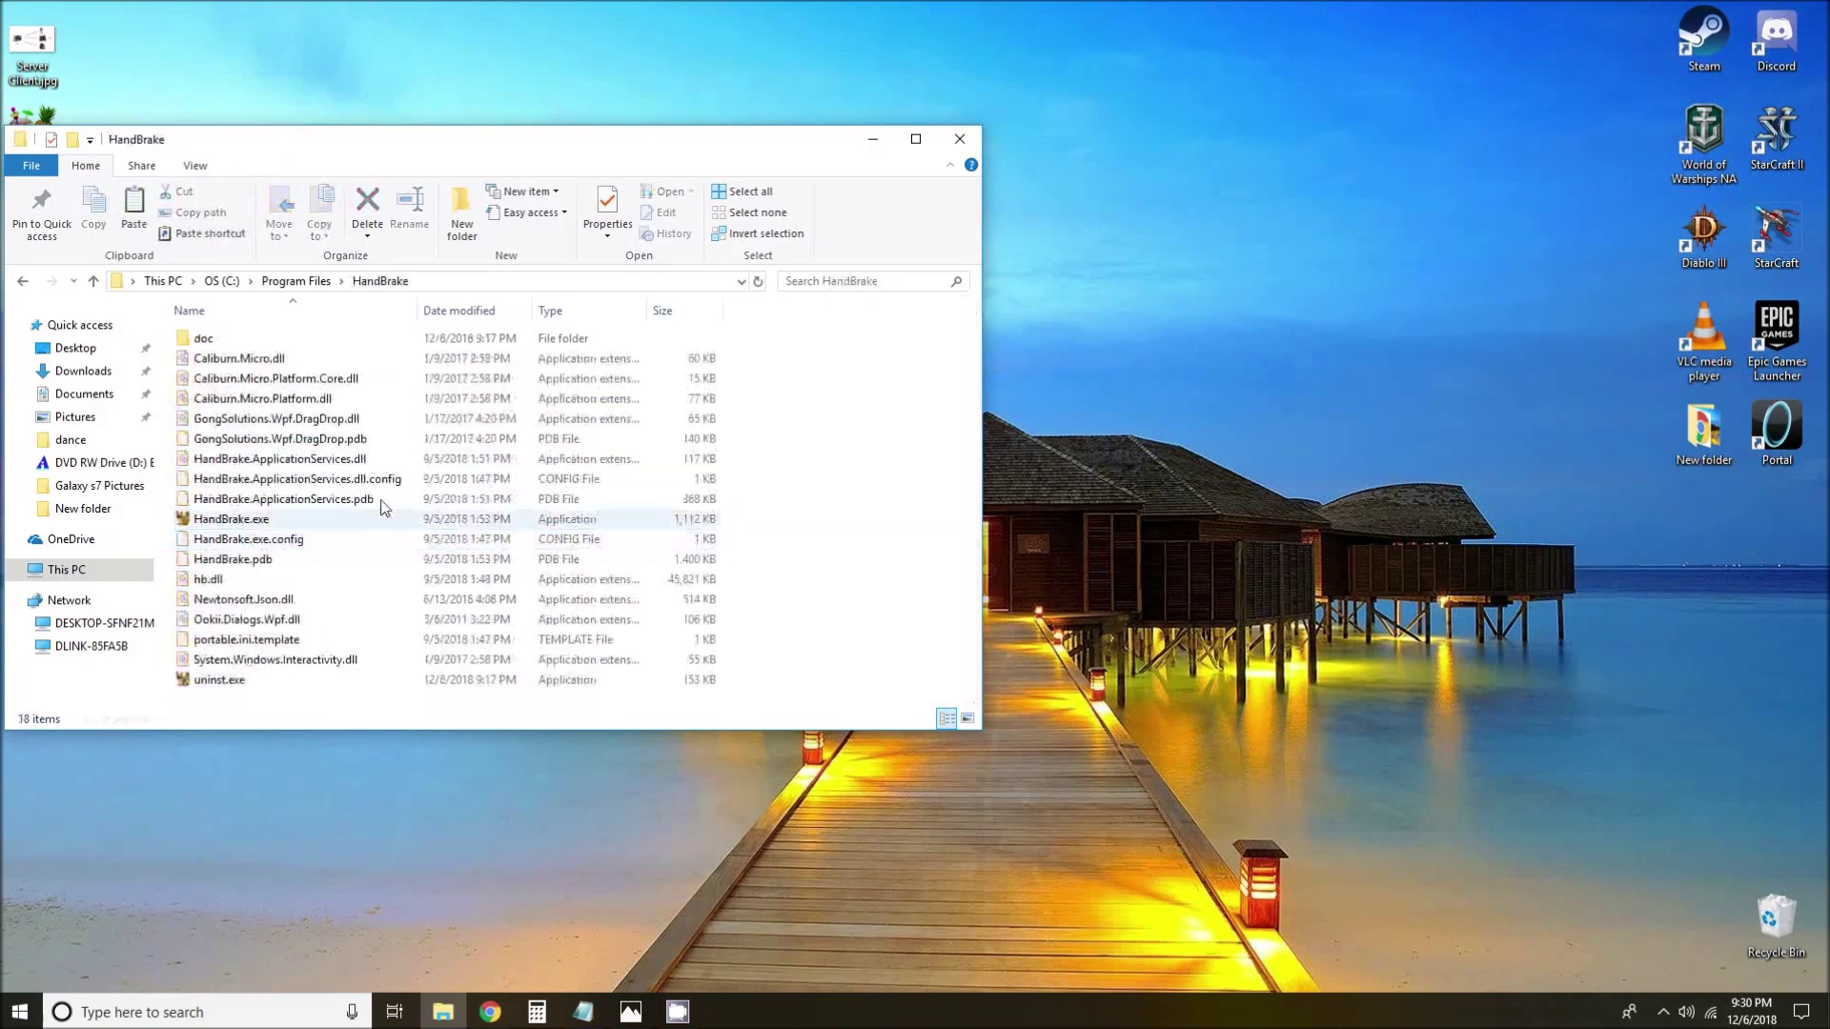
{"action": "right_click", "coordinate": [244, 701]}
{"action": "left_click", "coordinate": [291, 836]}
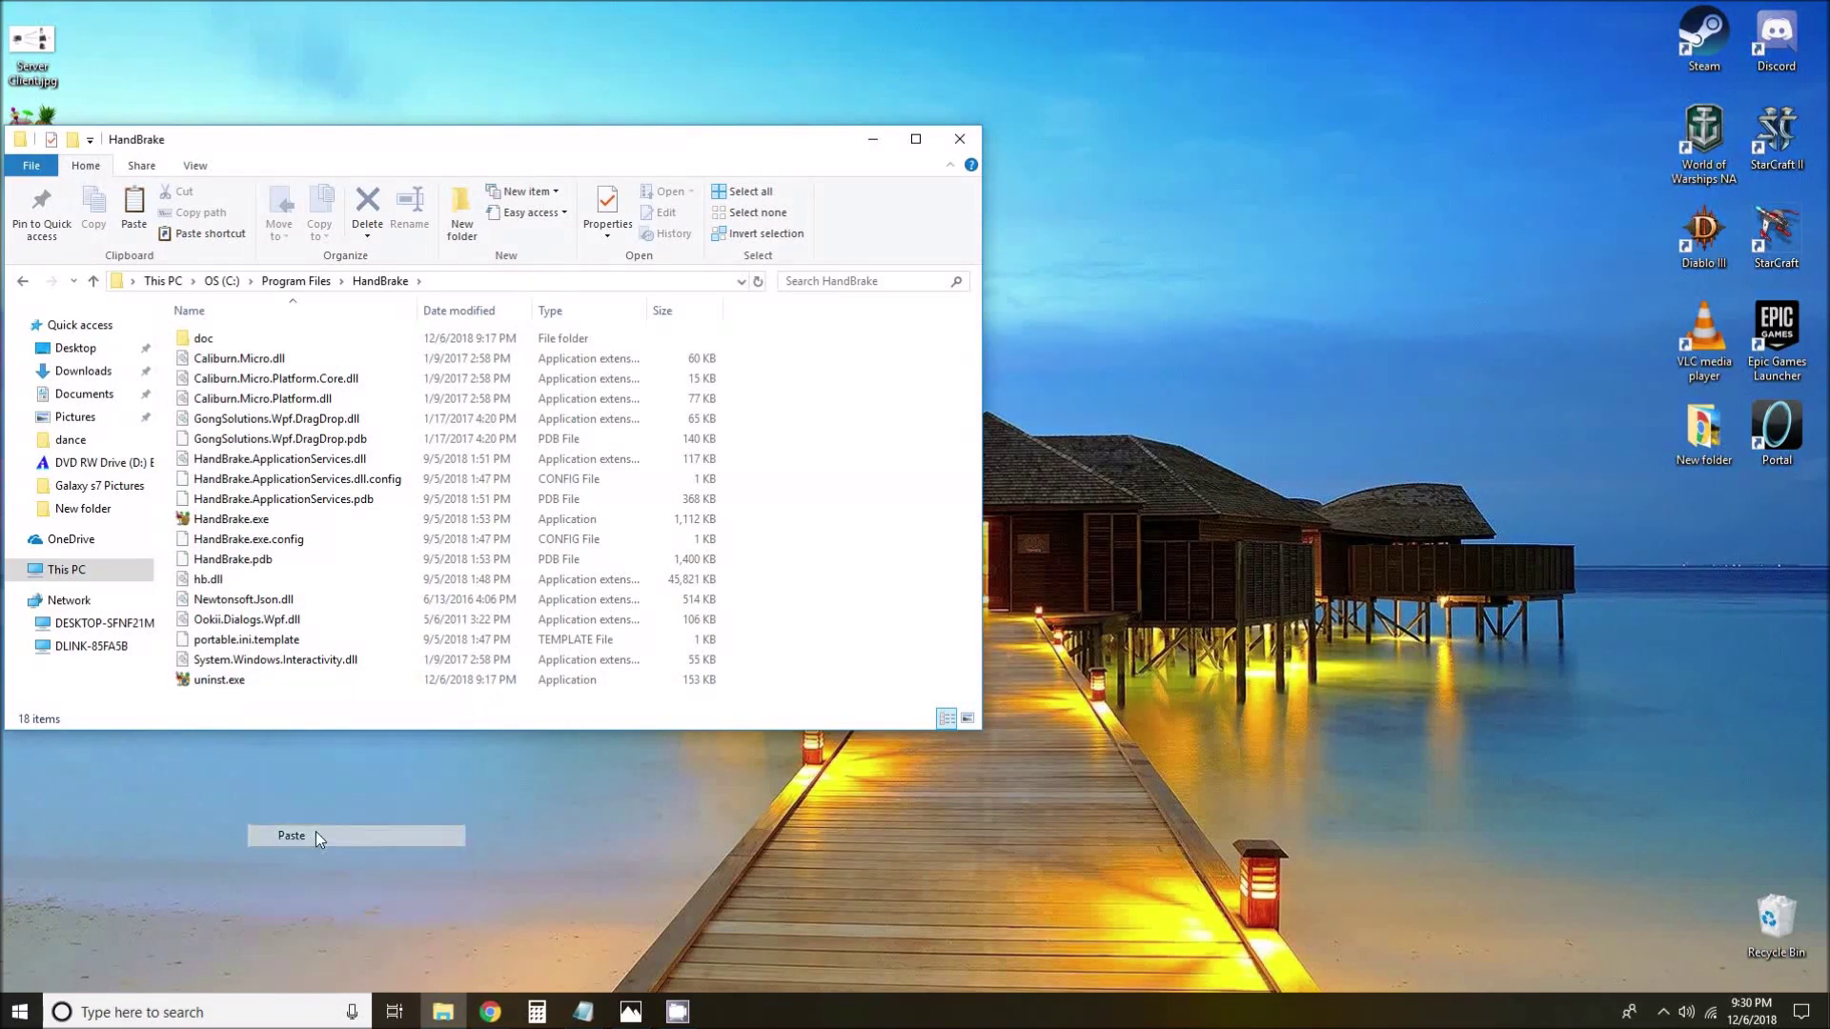
{"action": "left_click", "coordinate": [825, 379]}
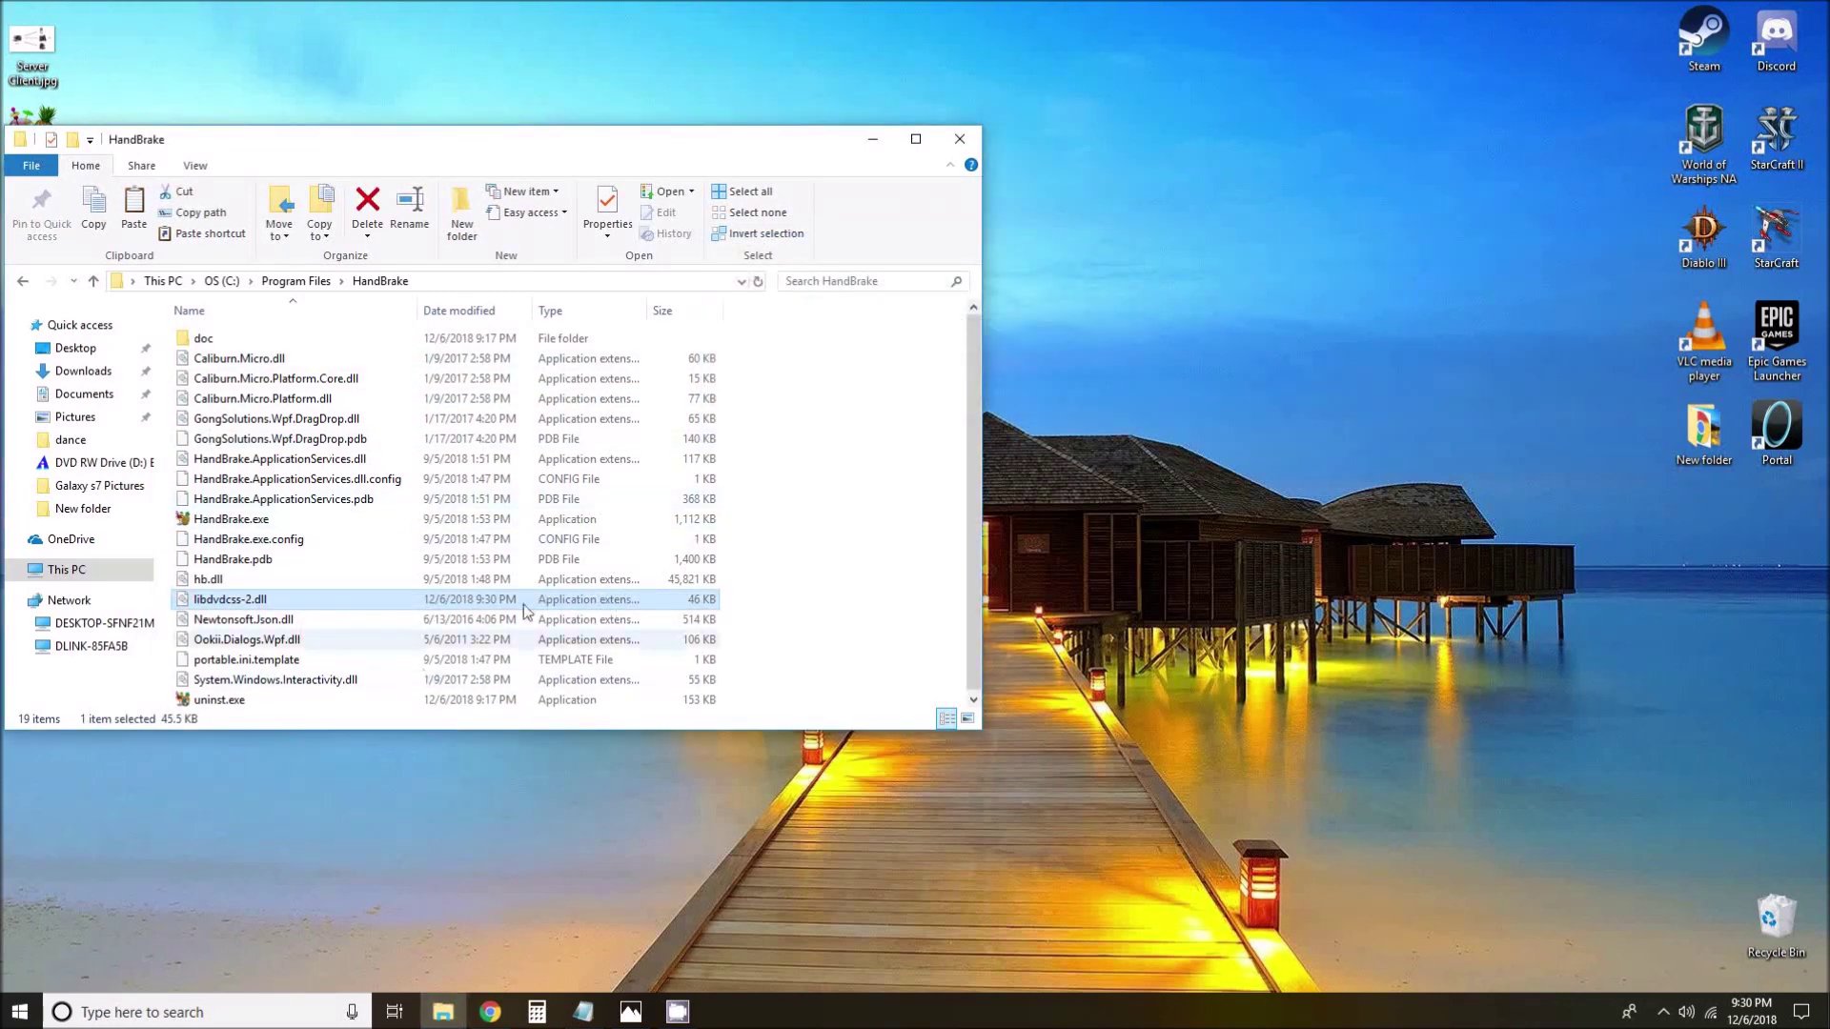
{"action": "left_click", "coordinate": [958, 139]}
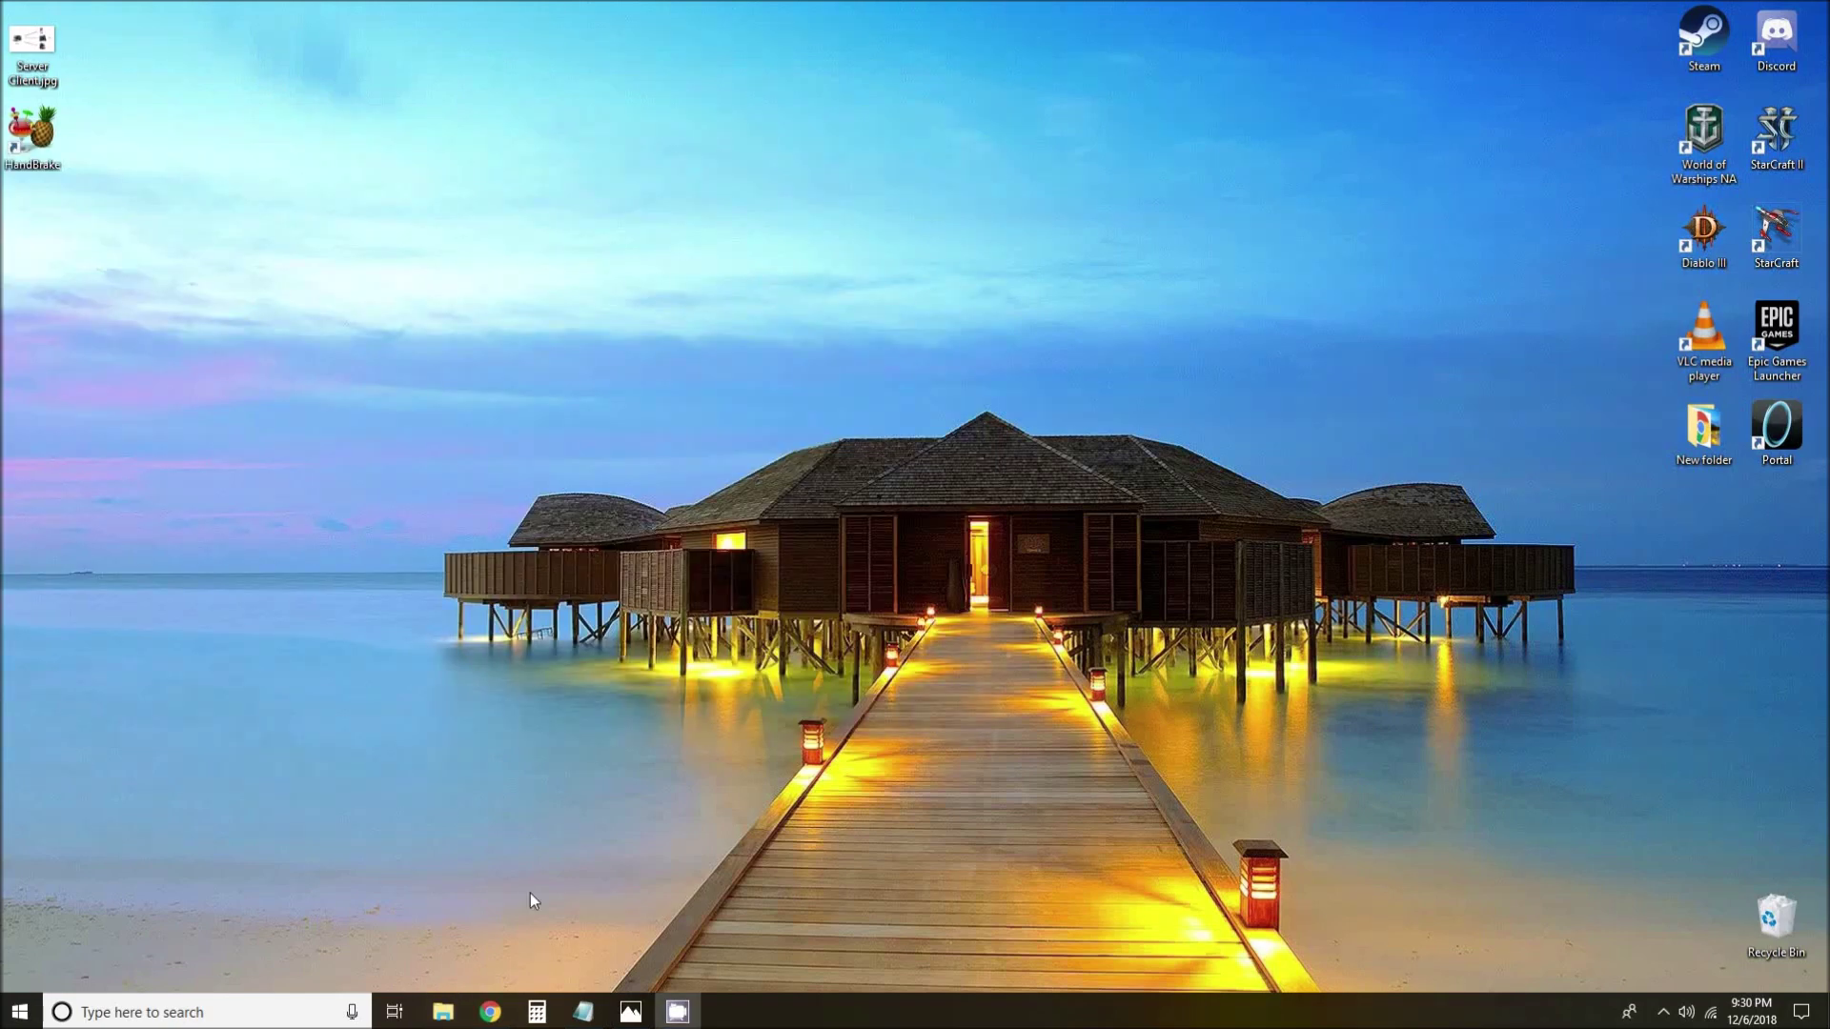
Launch HandBrake from its desktop shortcut and cancel the Source Selection panel.
{"action": "left_click", "coordinate": [386, 245]}
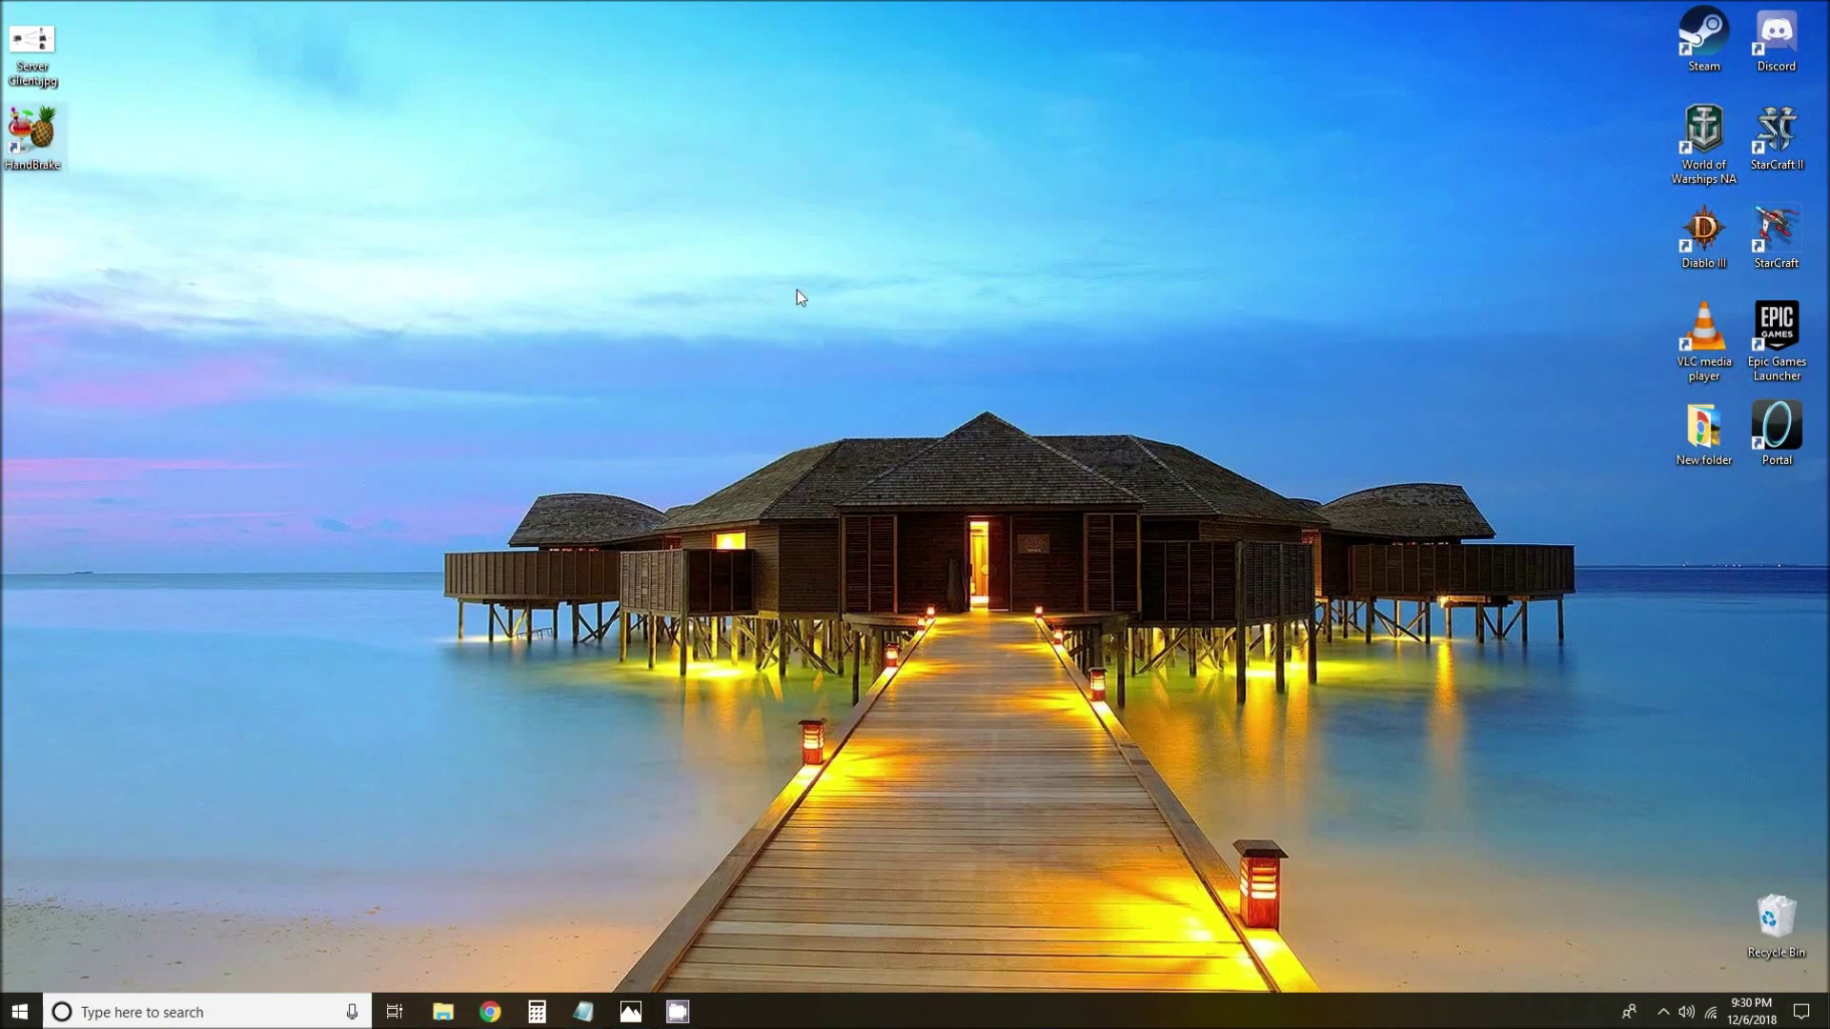
{"action": "key", "text": "Return"}
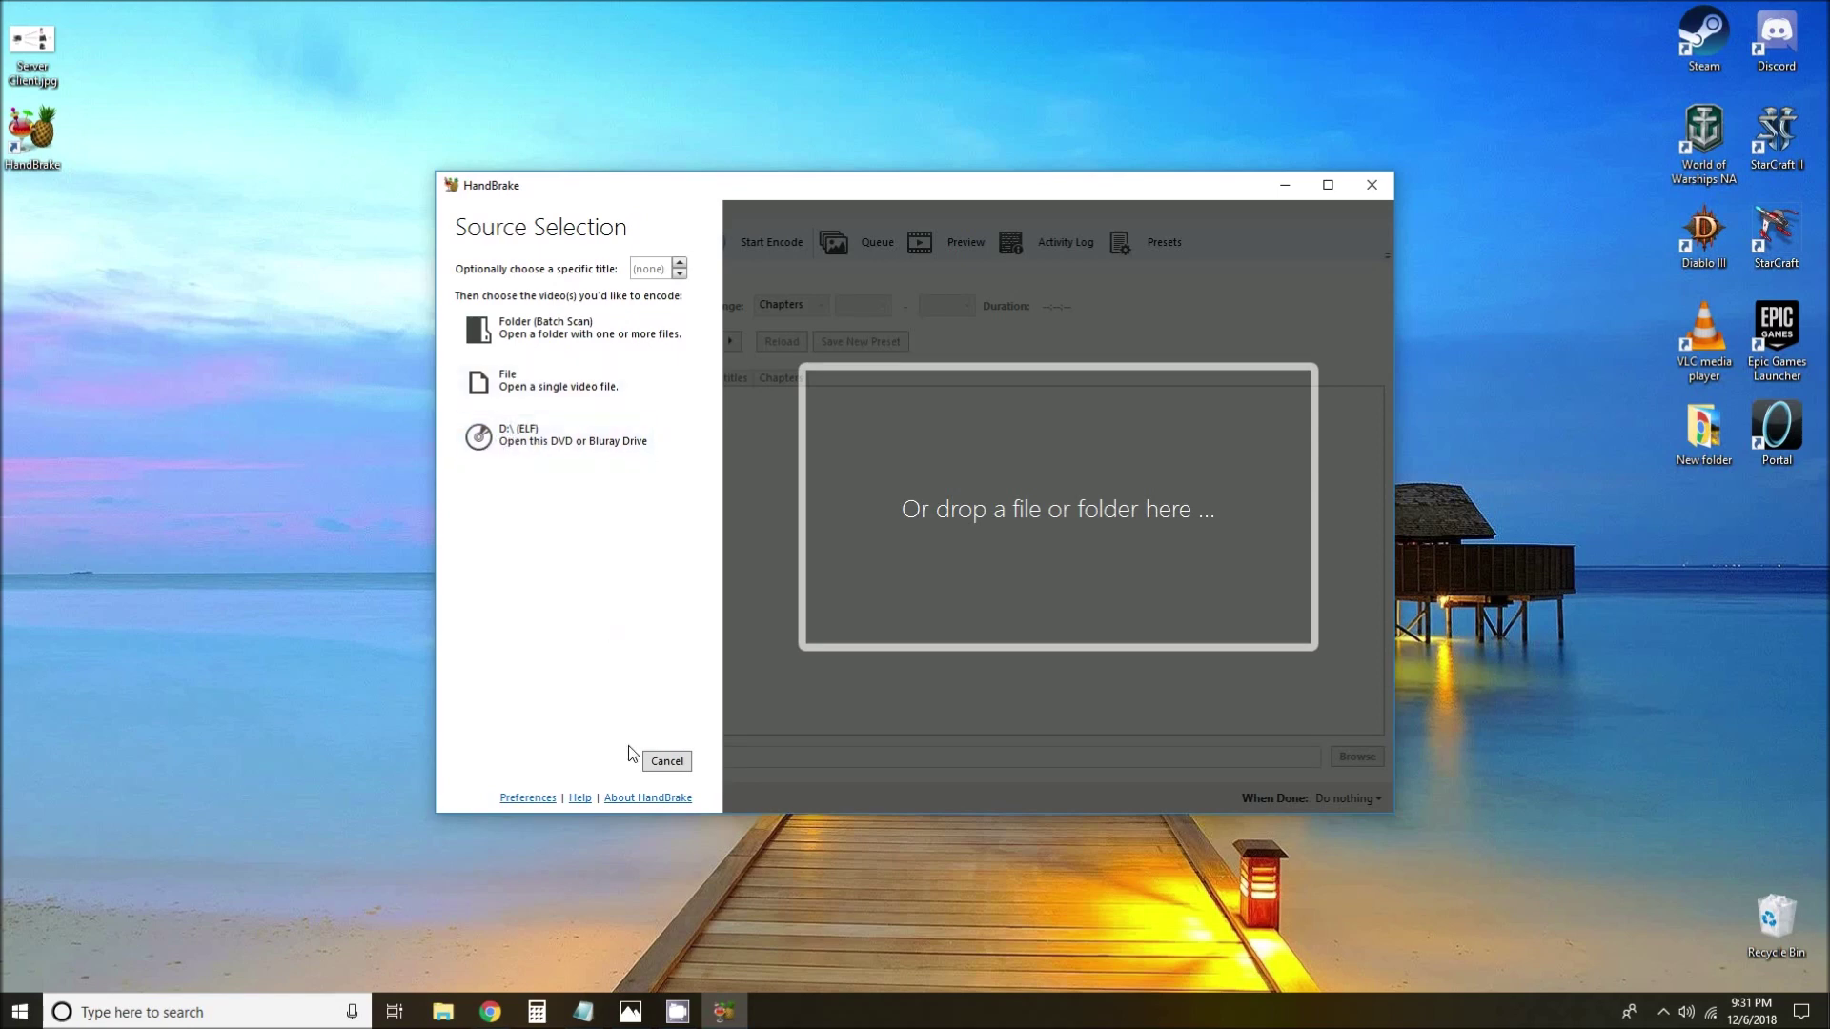
{"action": "left_click", "coordinate": [666, 765]}
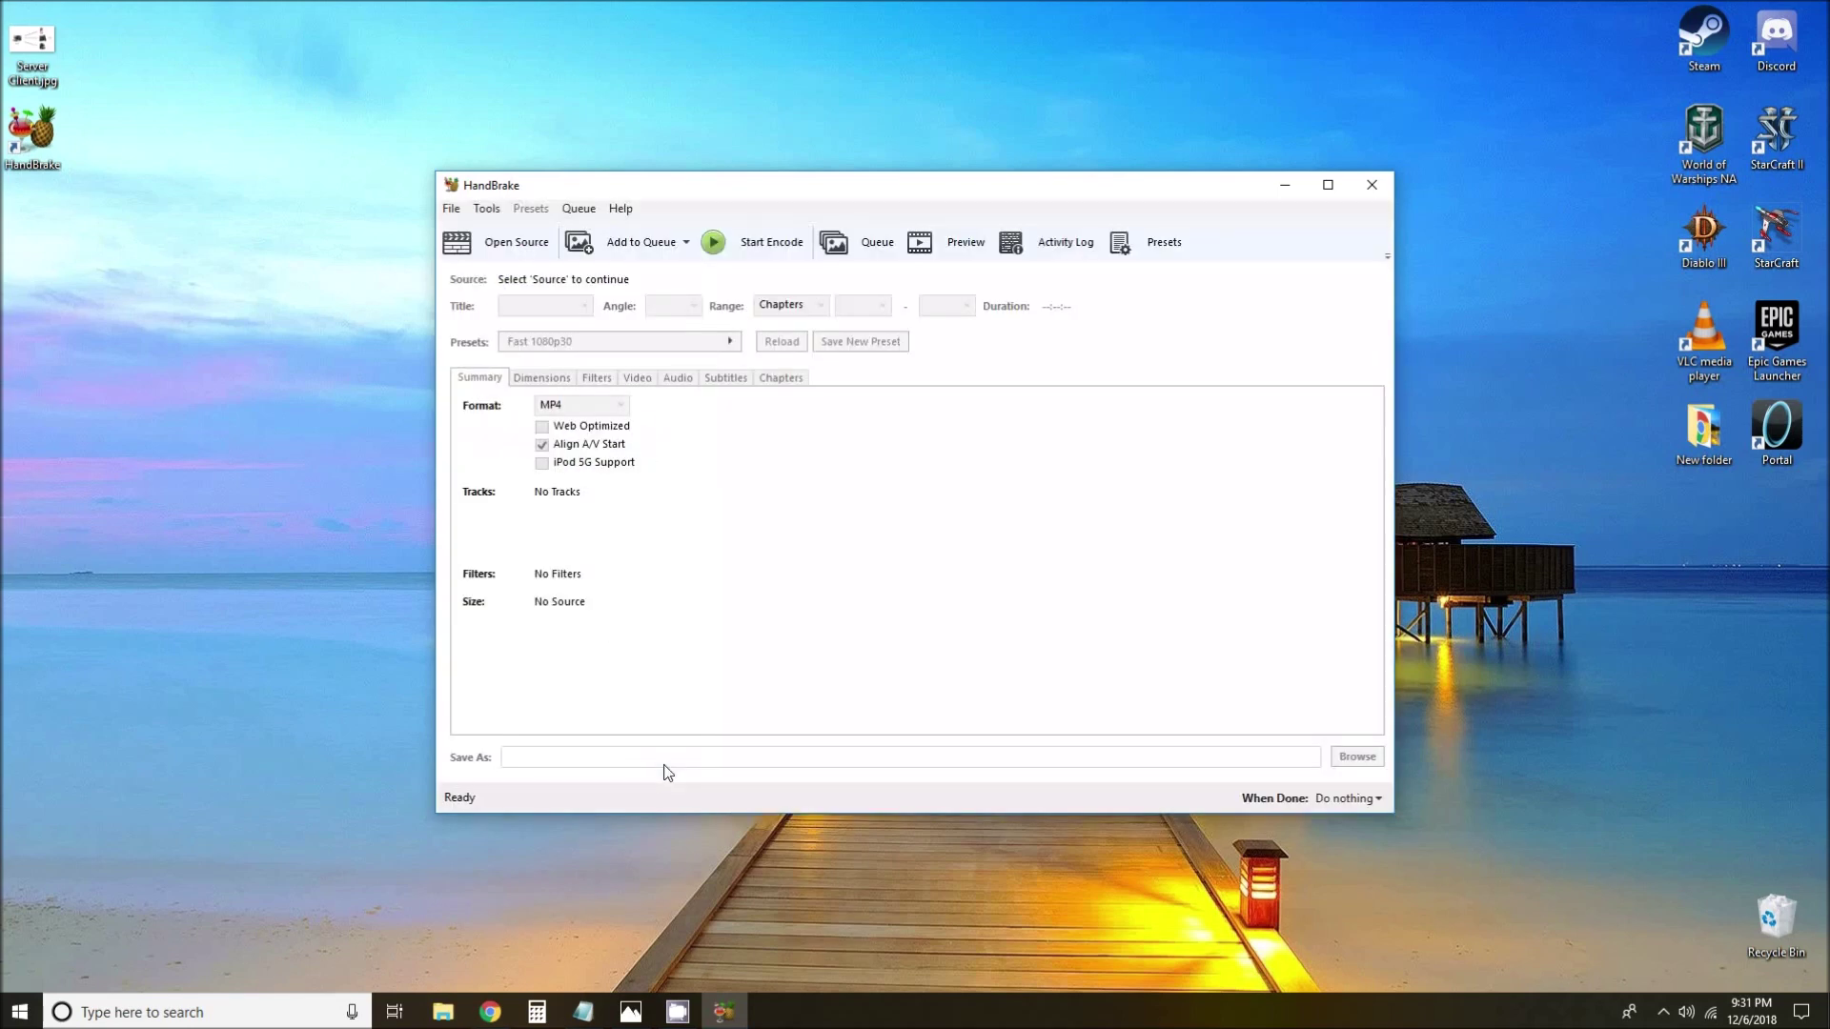
Open the ELF DVD in drive D:\ as the source and let HandBrake scan it.
{"action": "left_click", "coordinate": [519, 246]}
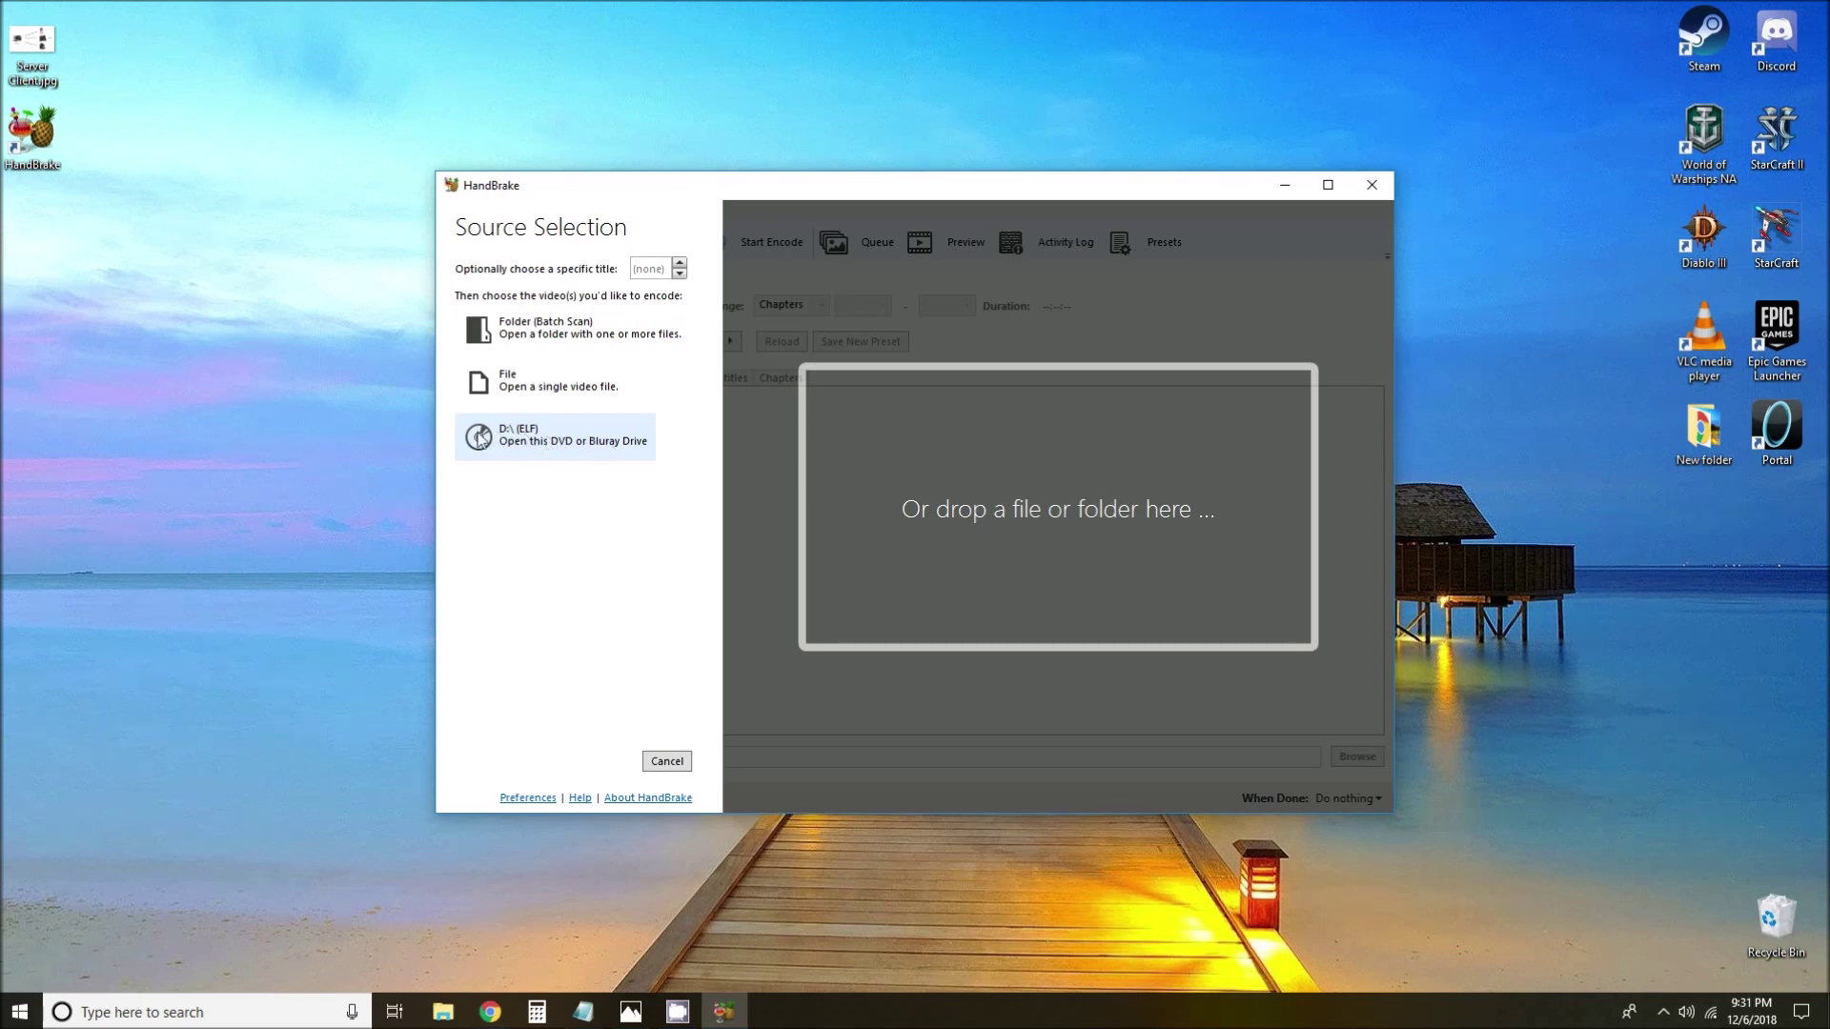
{"action": "left_click", "coordinate": [558, 441]}
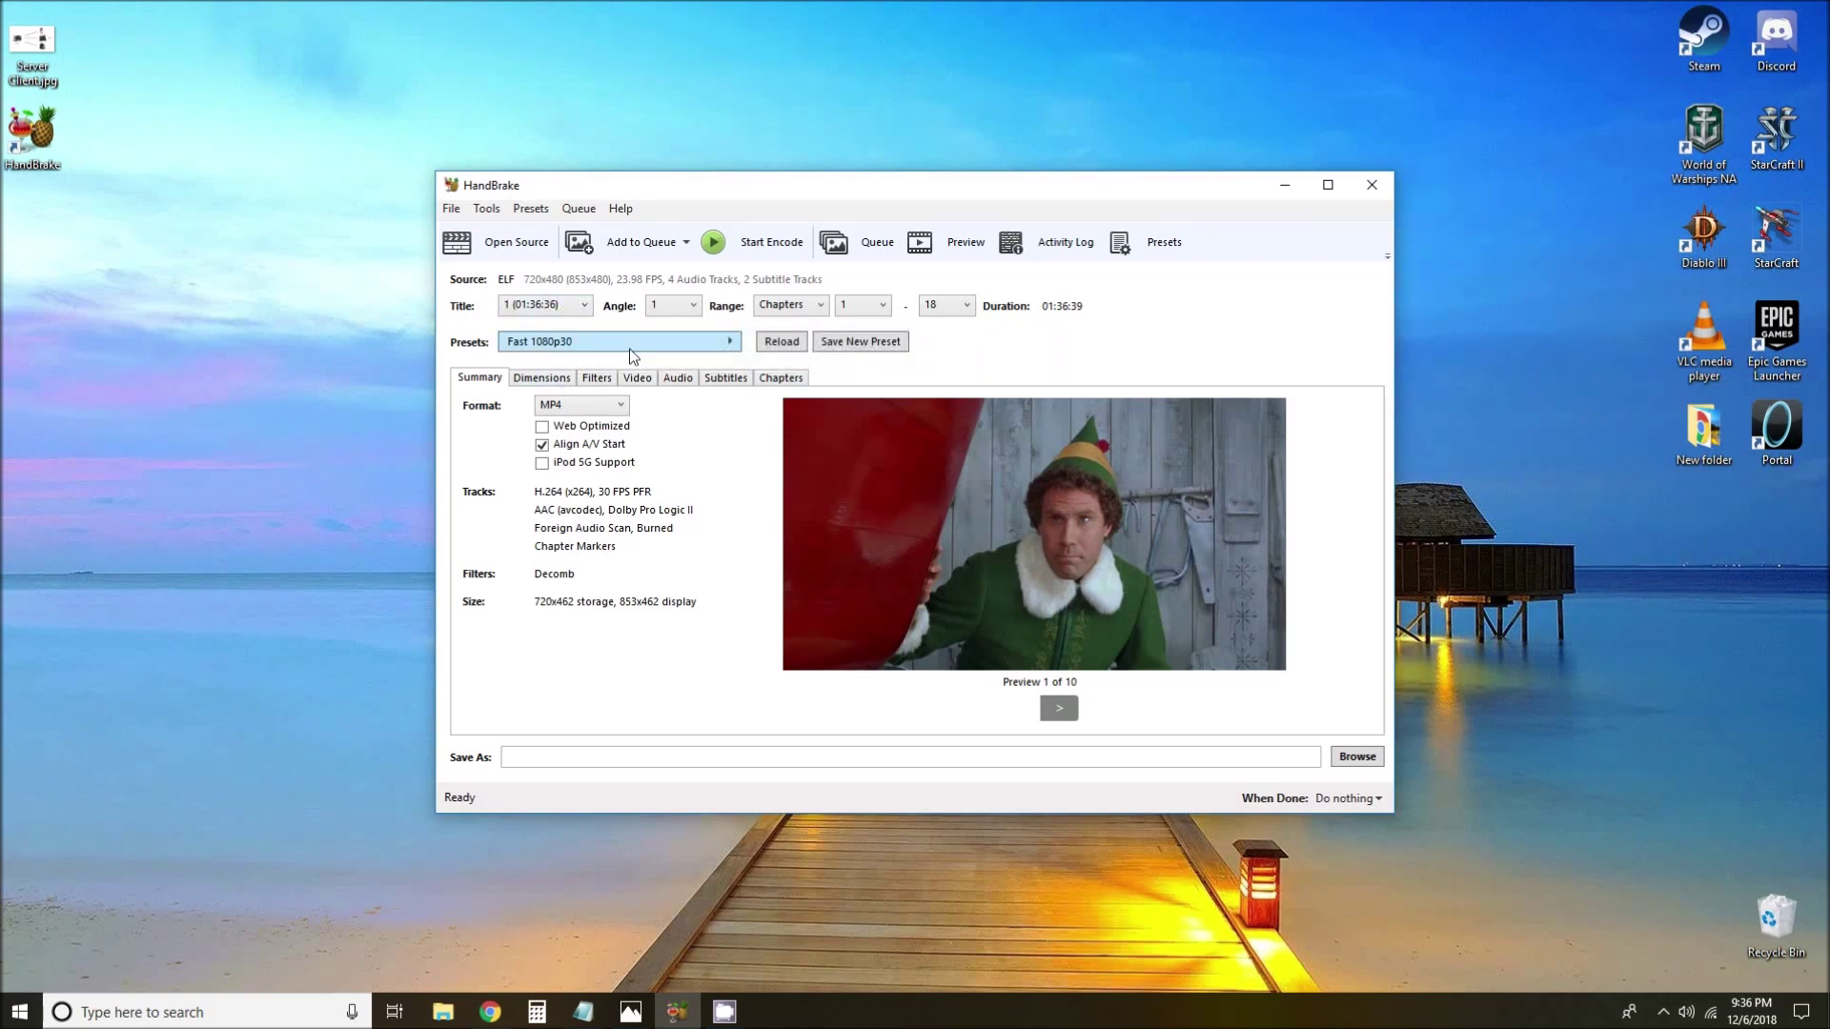
{"action": "left_click", "coordinate": [581, 307]}
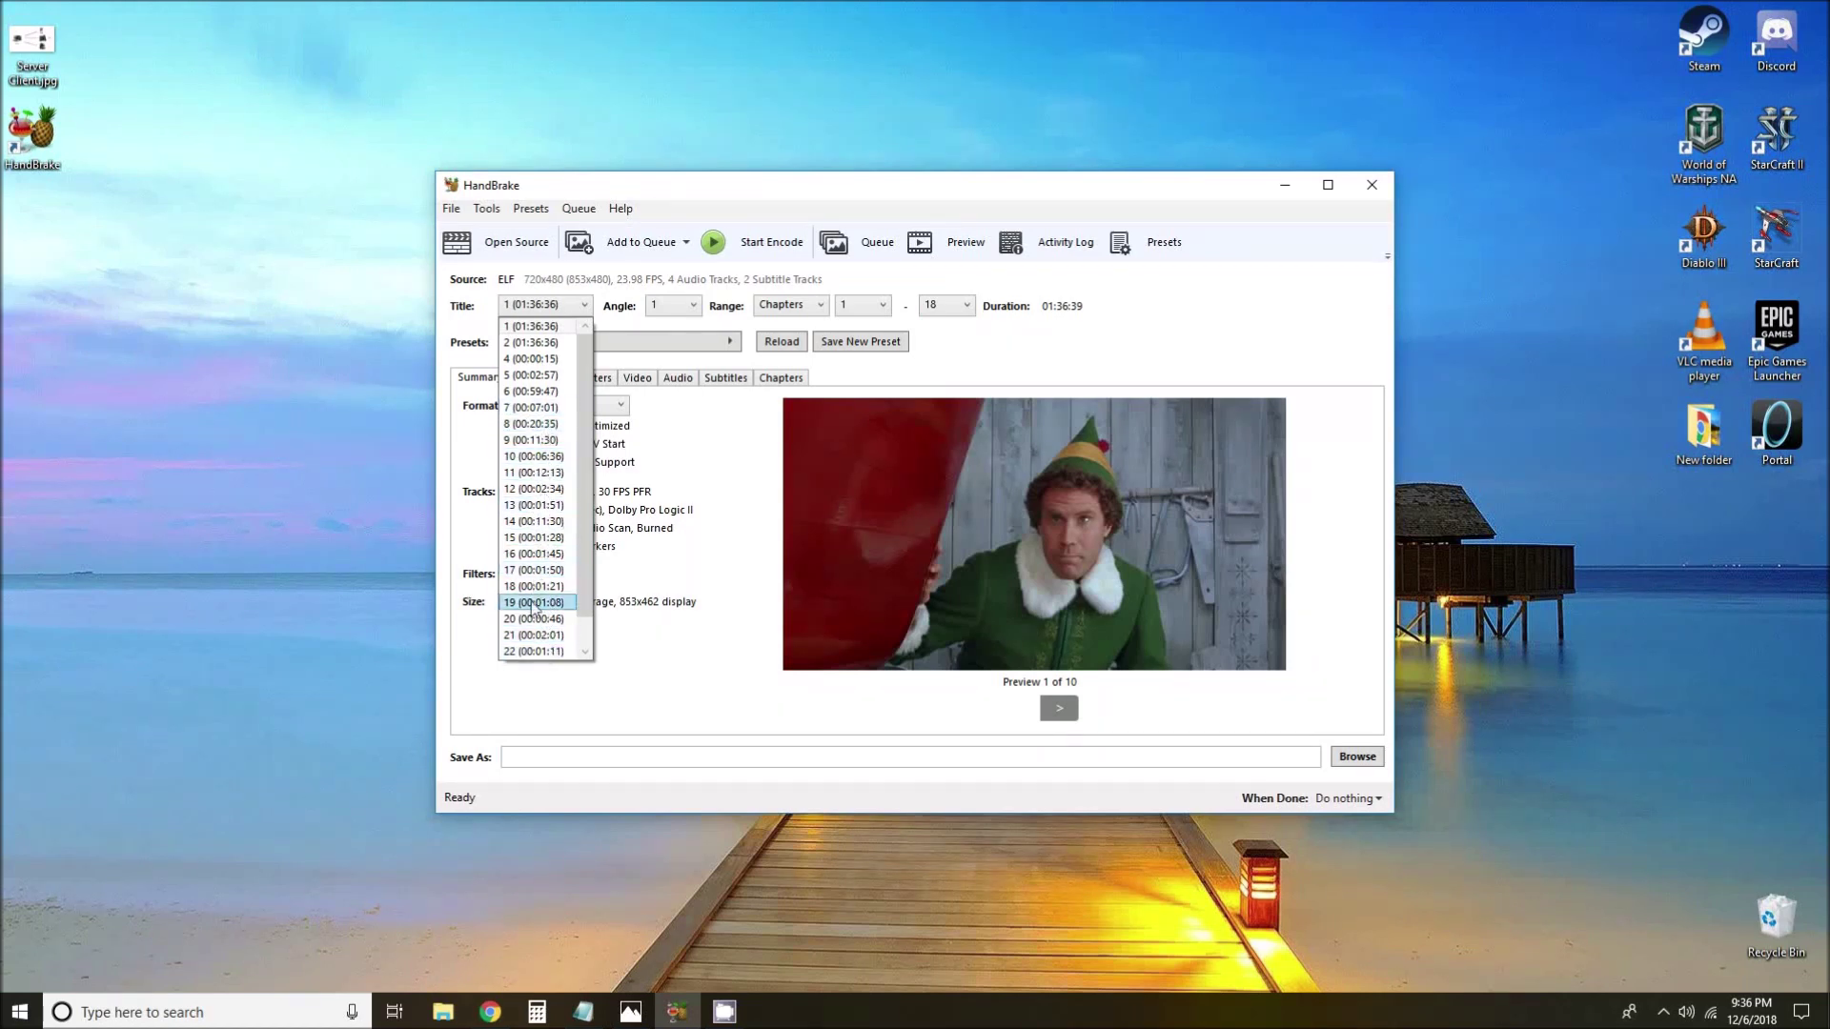
{"action": "left_click", "coordinate": [535, 329]}
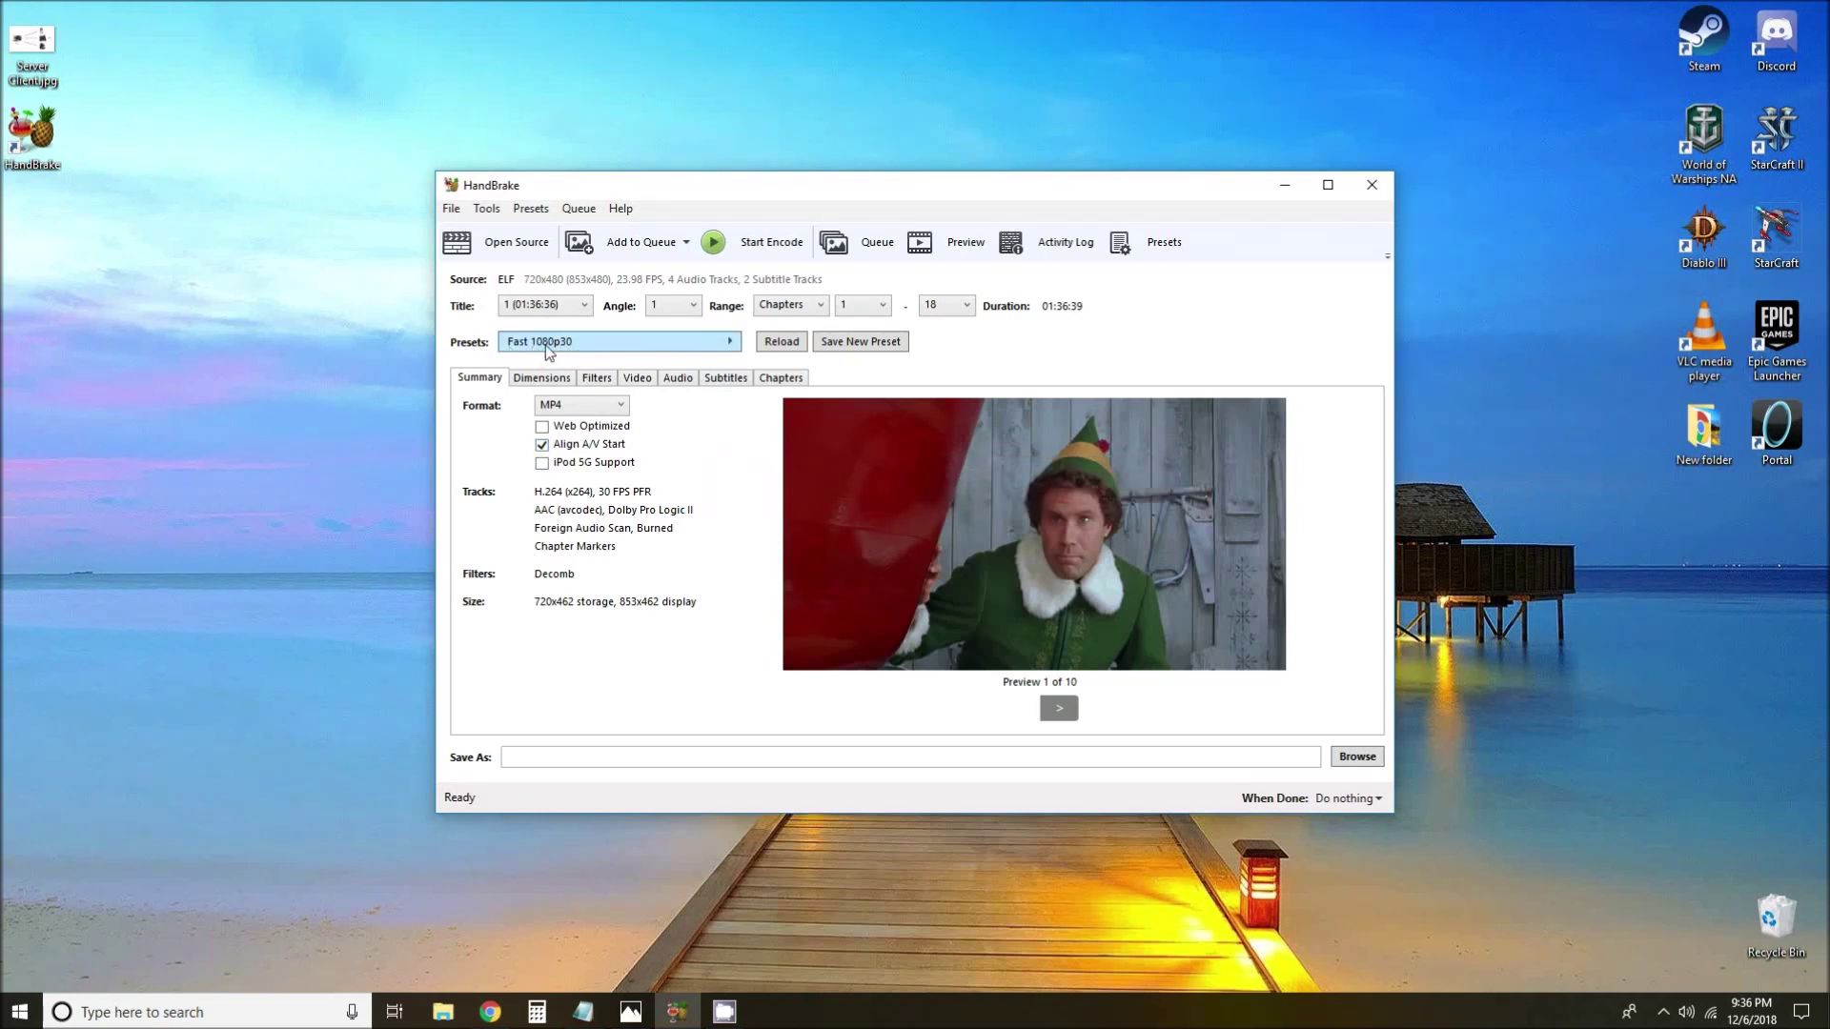
{"action": "left_click", "coordinate": [596, 346]}
{"action": "mouse_move", "coordinate": [812, 353]}
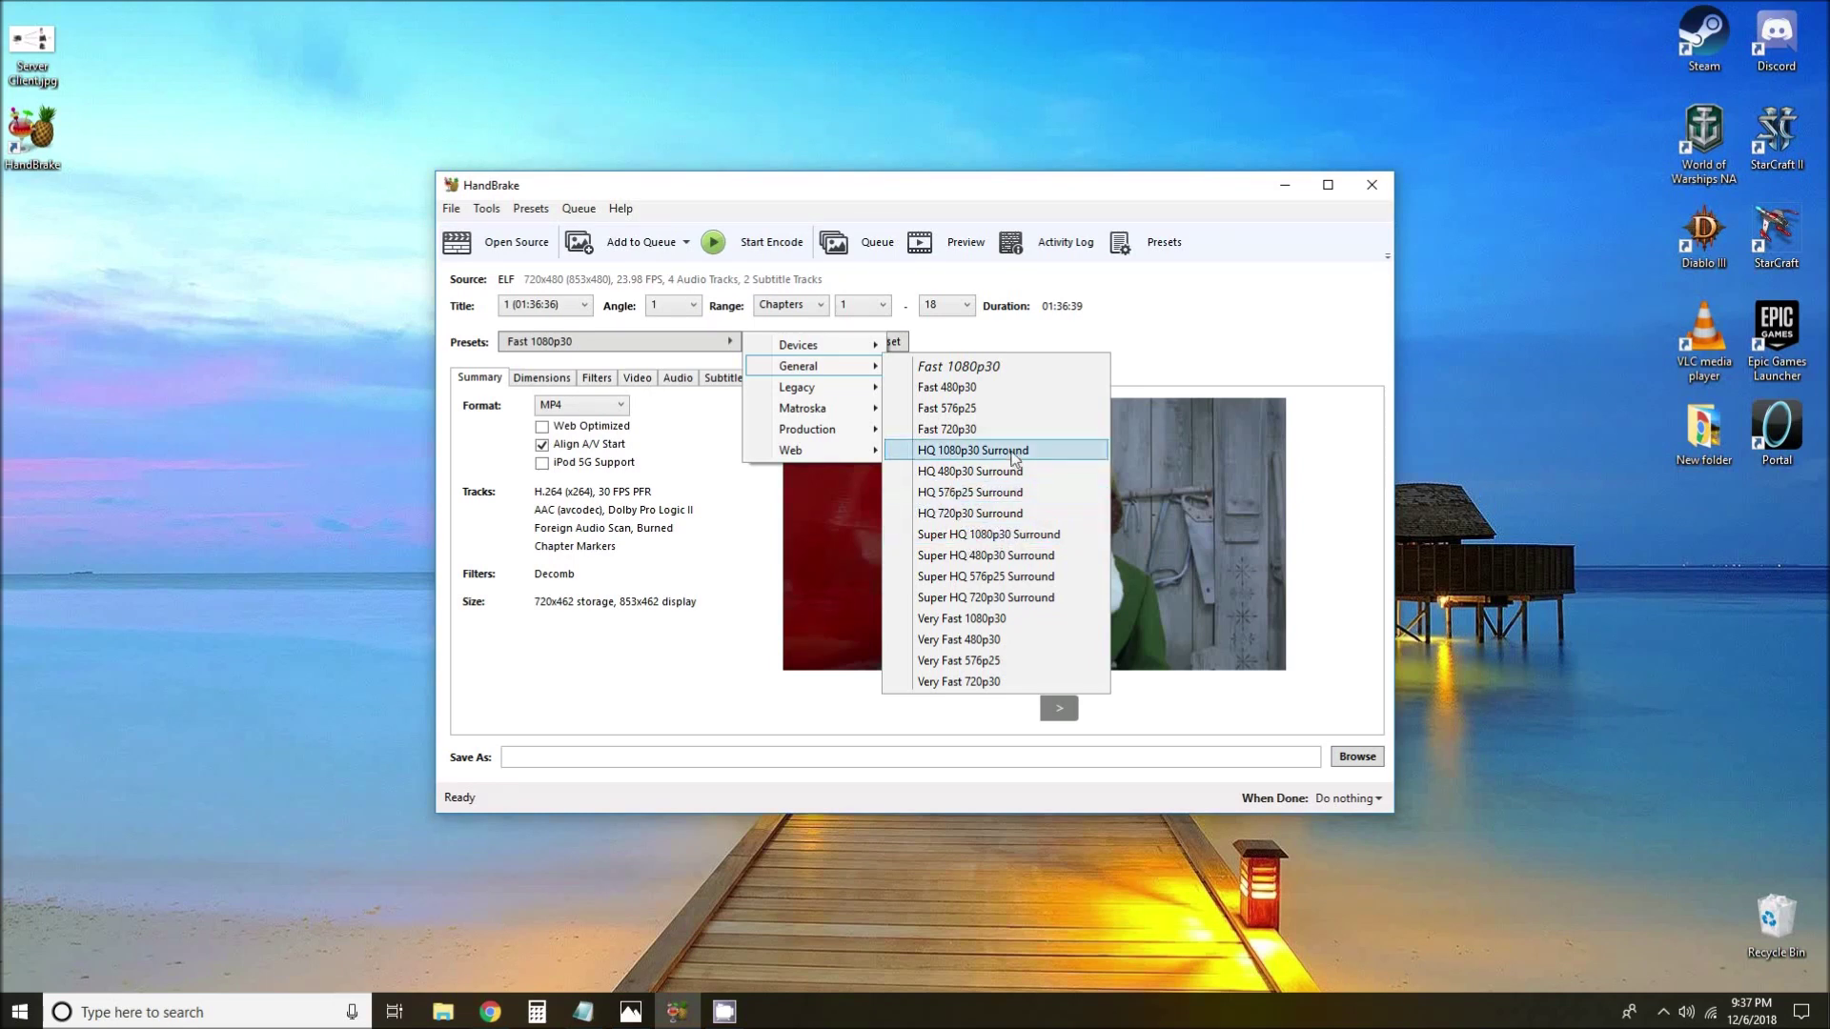
{"action": "left_click", "coordinate": [577, 359]}
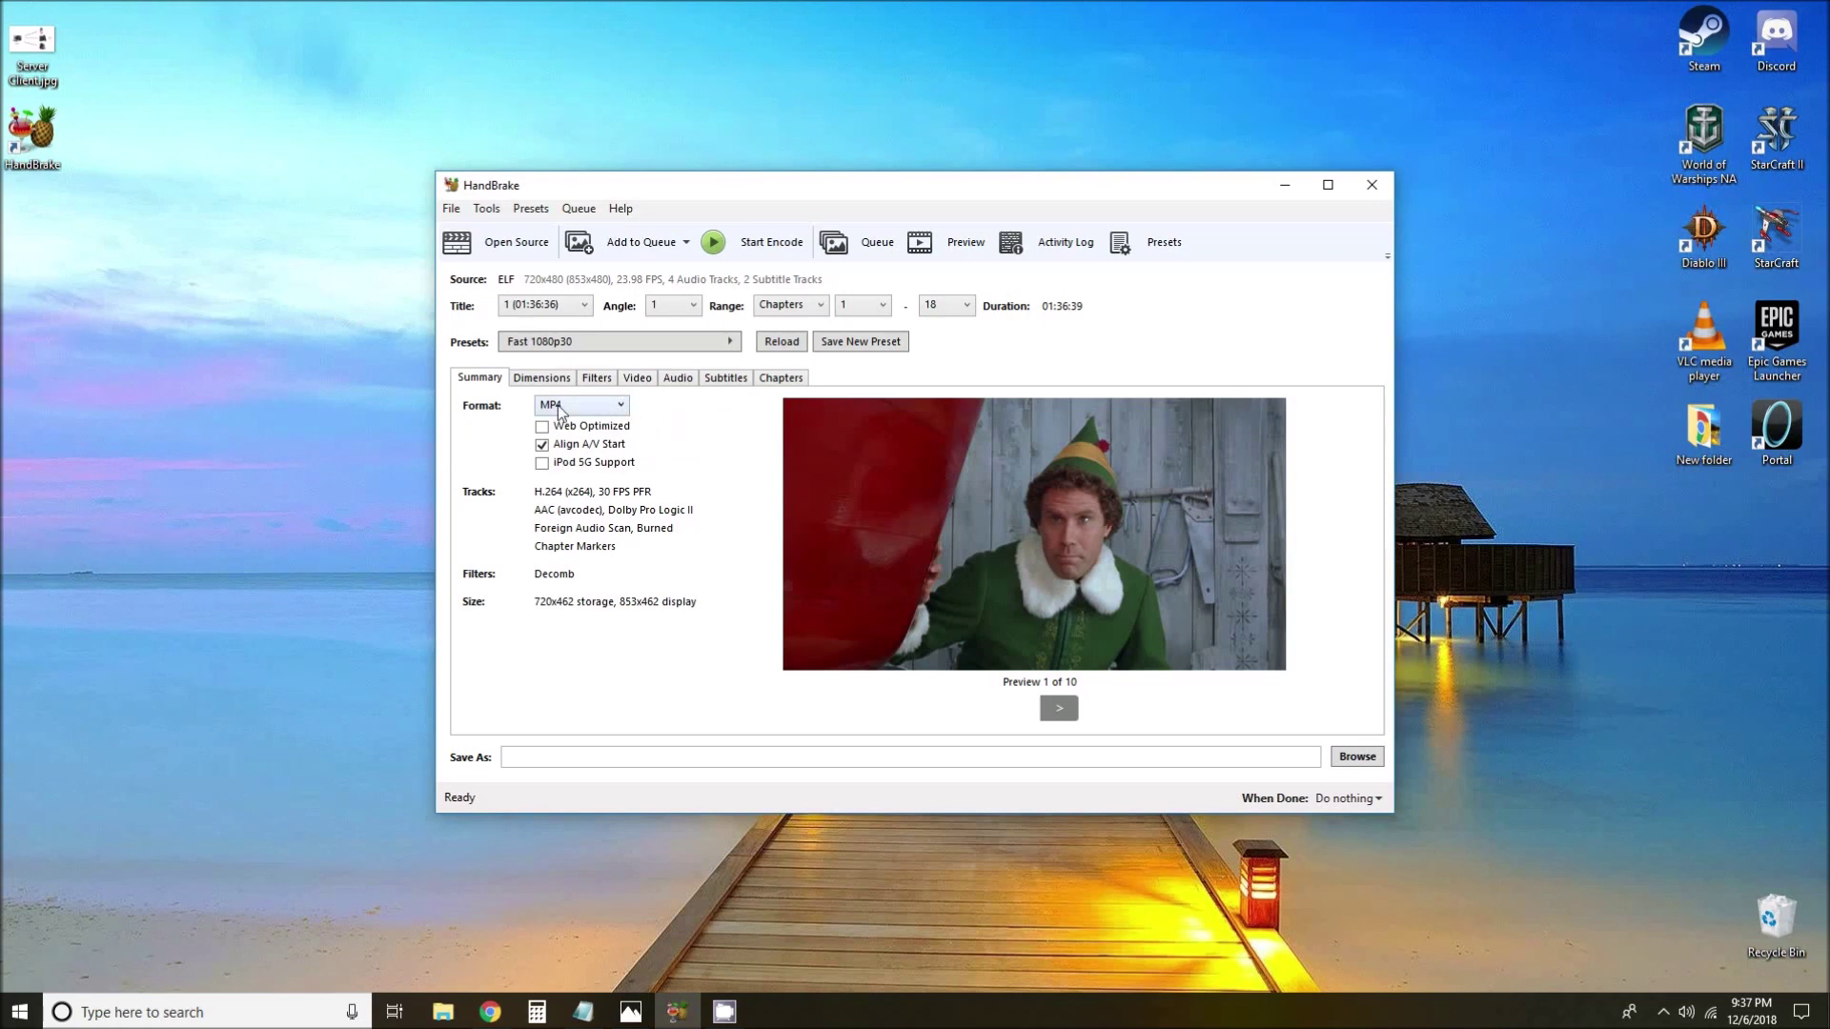
{"action": "left_click", "coordinate": [571, 405]}
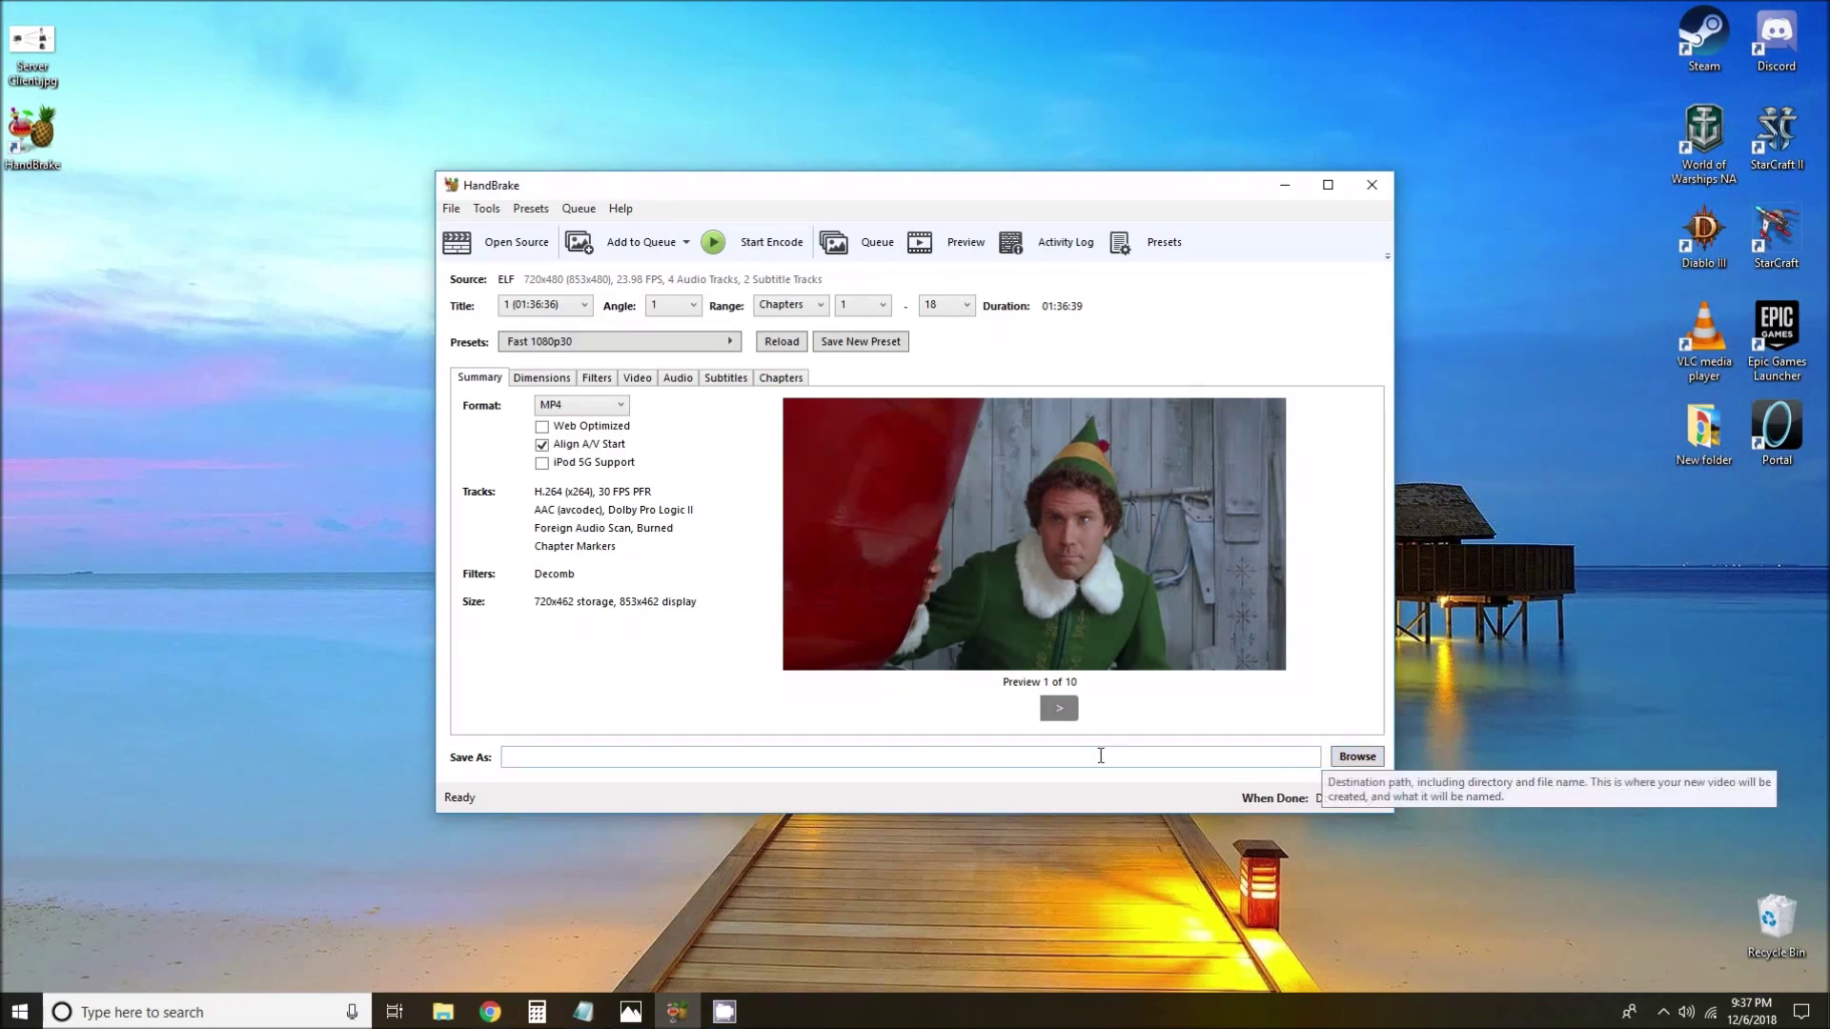
Set the output file to Elf.mp4 on the Desktop and start encoding the DVD title.
{"action": "left_click", "coordinate": [1355, 757]}
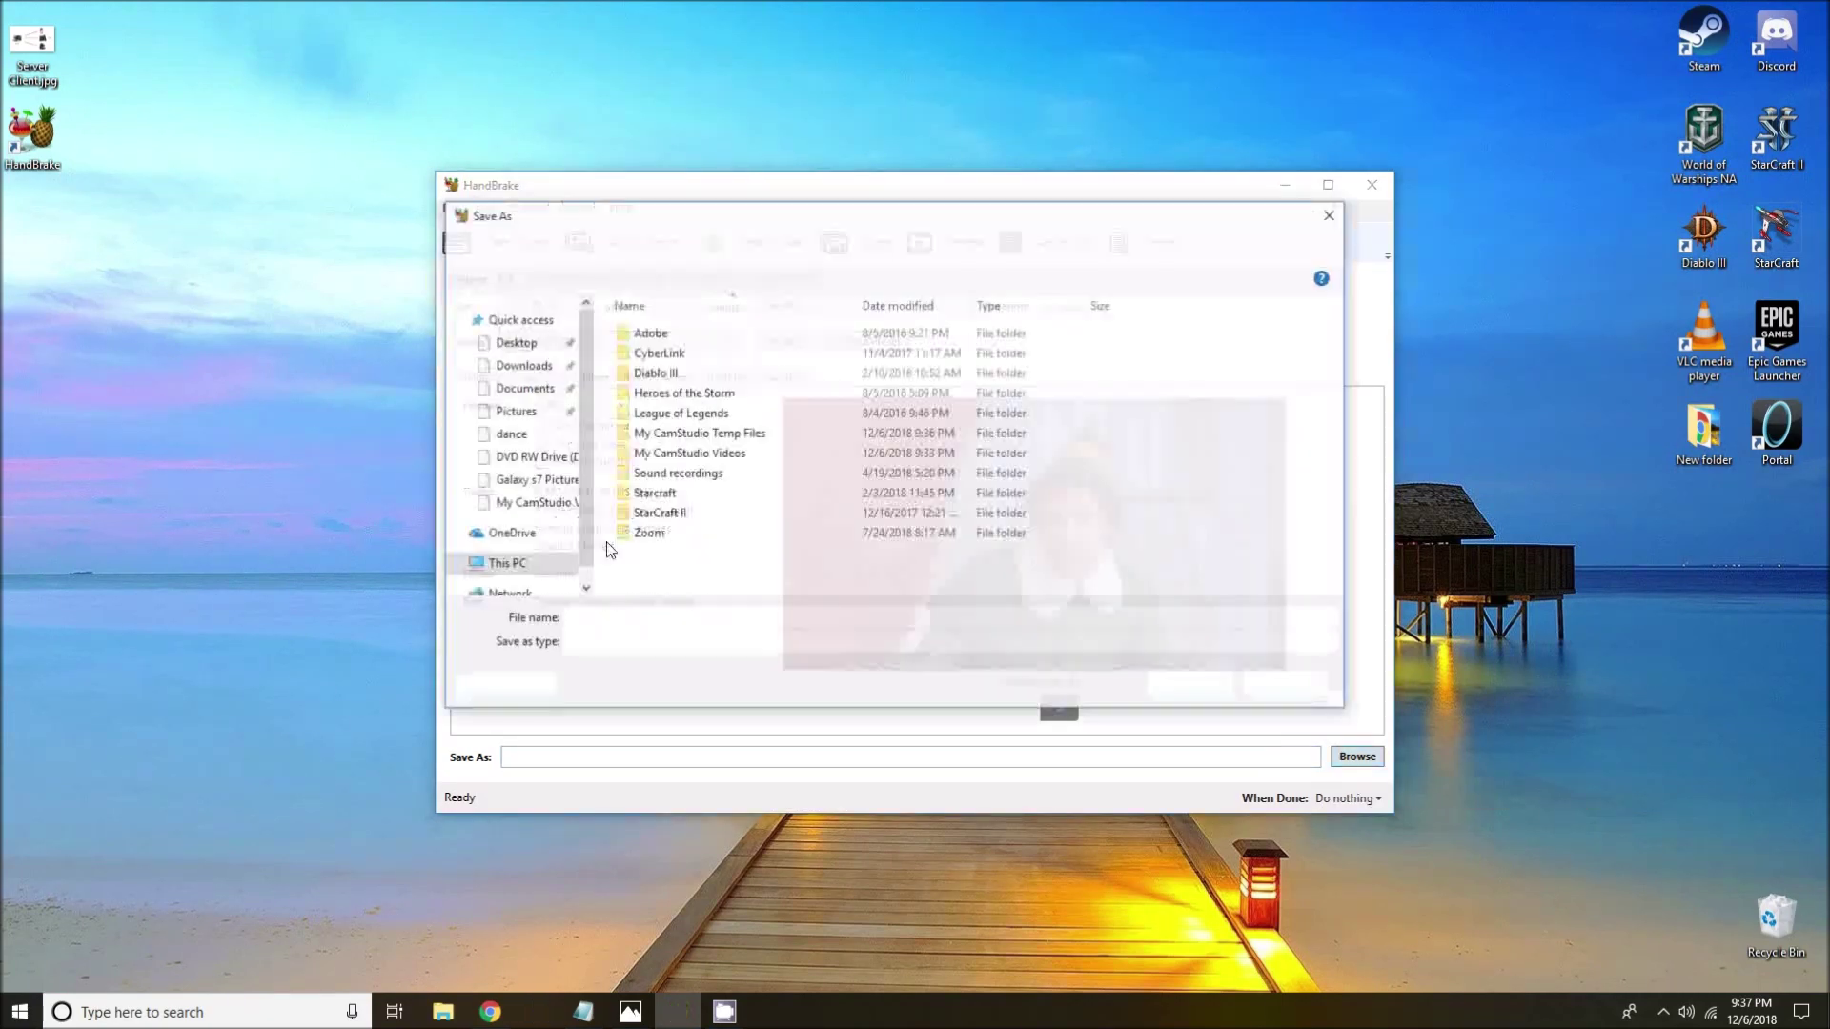
{"action": "left_click", "coordinate": [515, 342]}
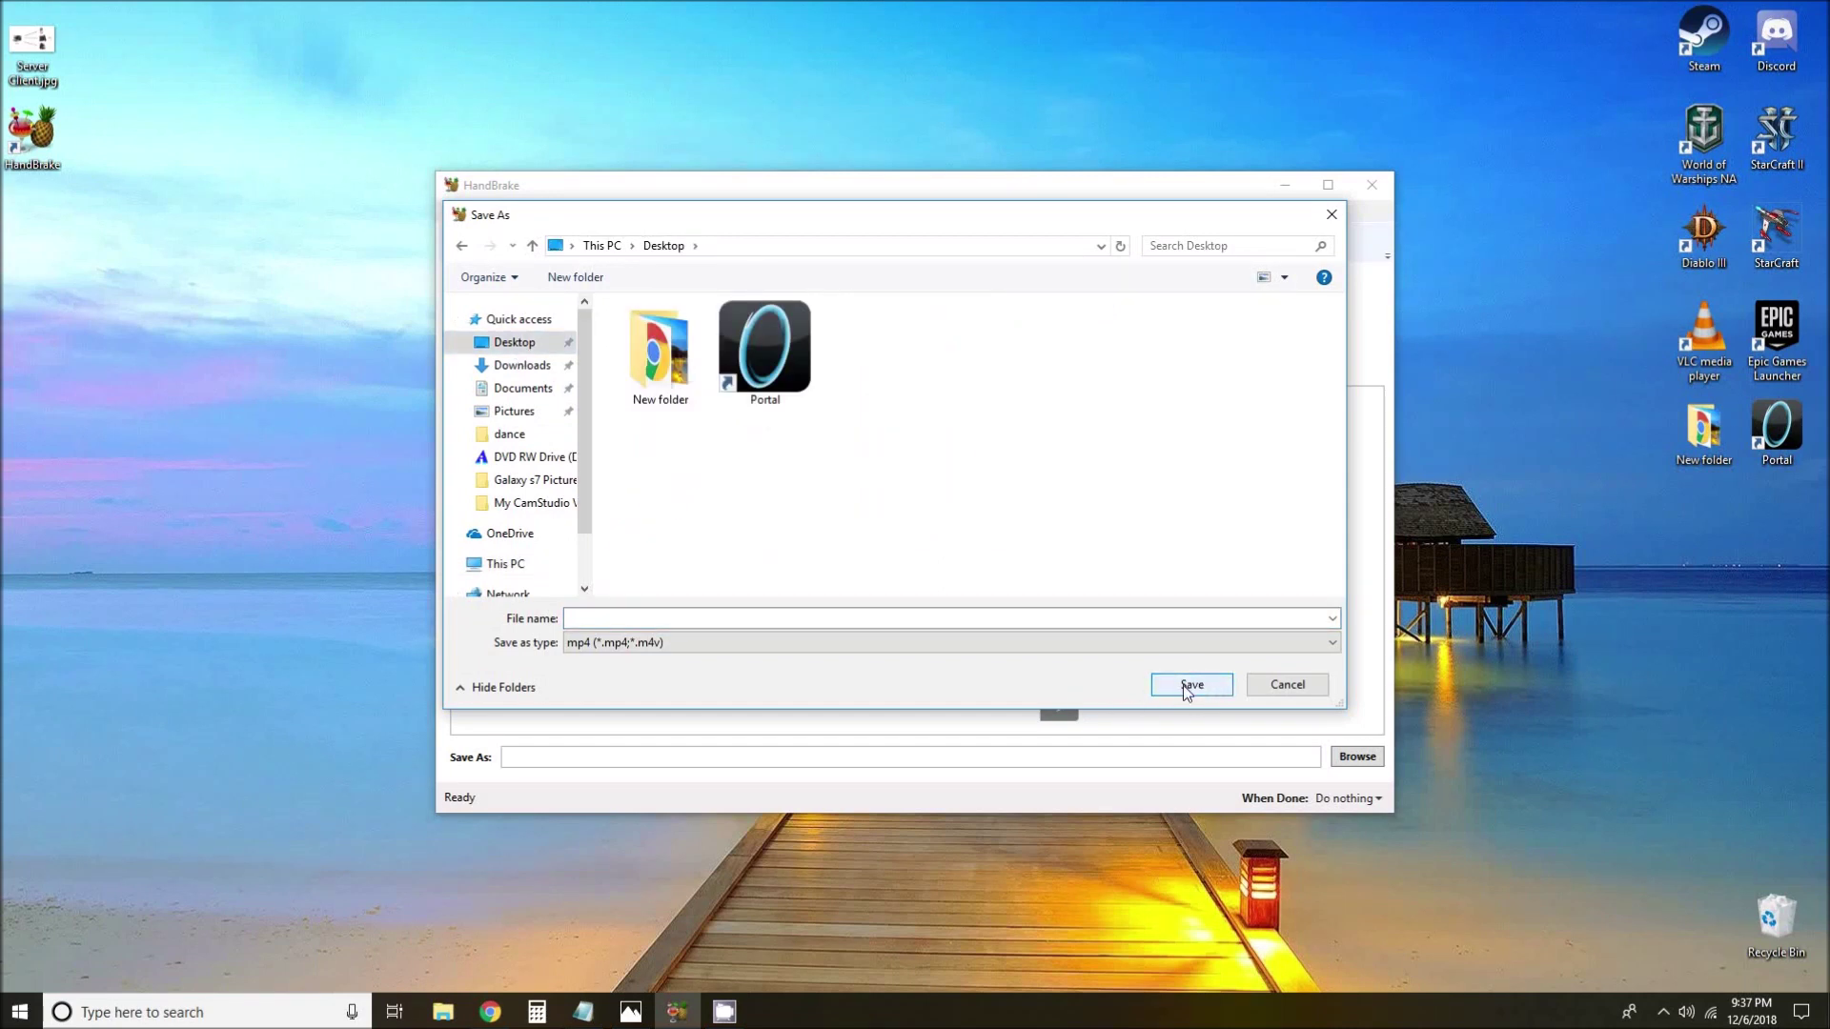
{"action": "left_click", "coordinate": [673, 618]}
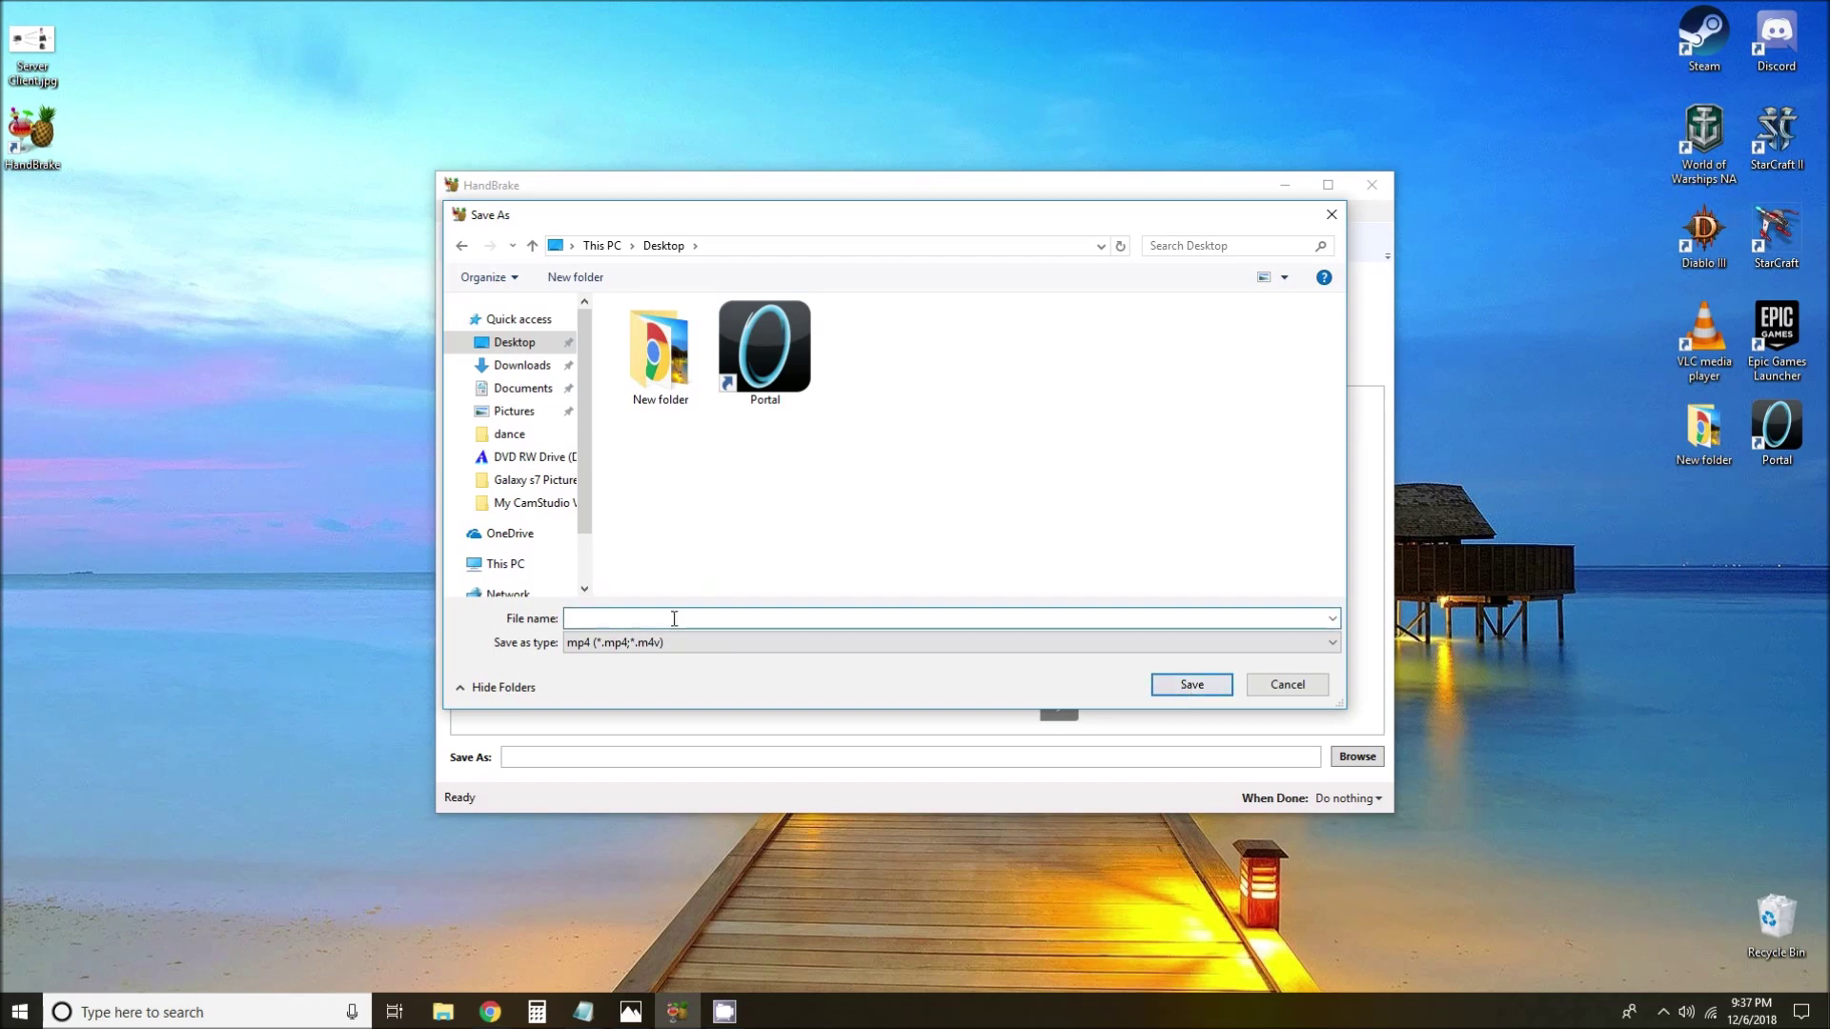
{"action": "type", "text": "Elf.mp4"}
{"action": "left_click", "coordinate": [1191, 684]}
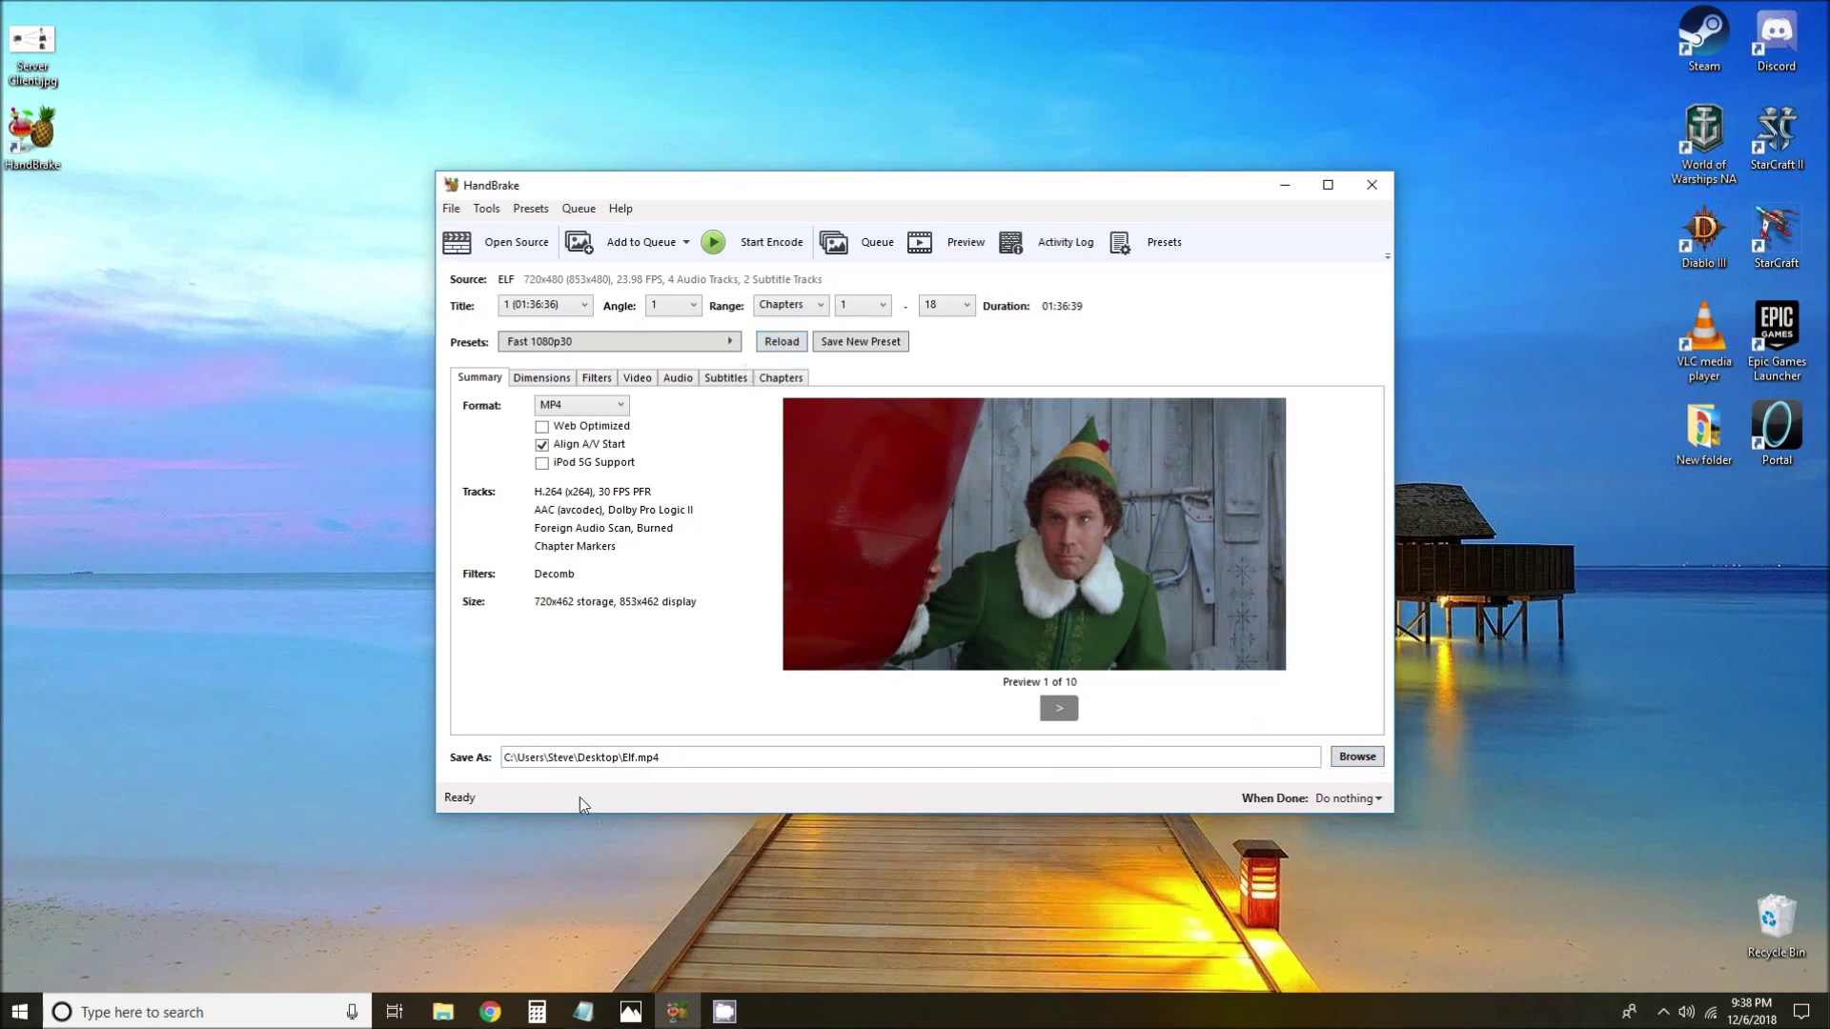
{"action": "left_click", "coordinate": [747, 246]}
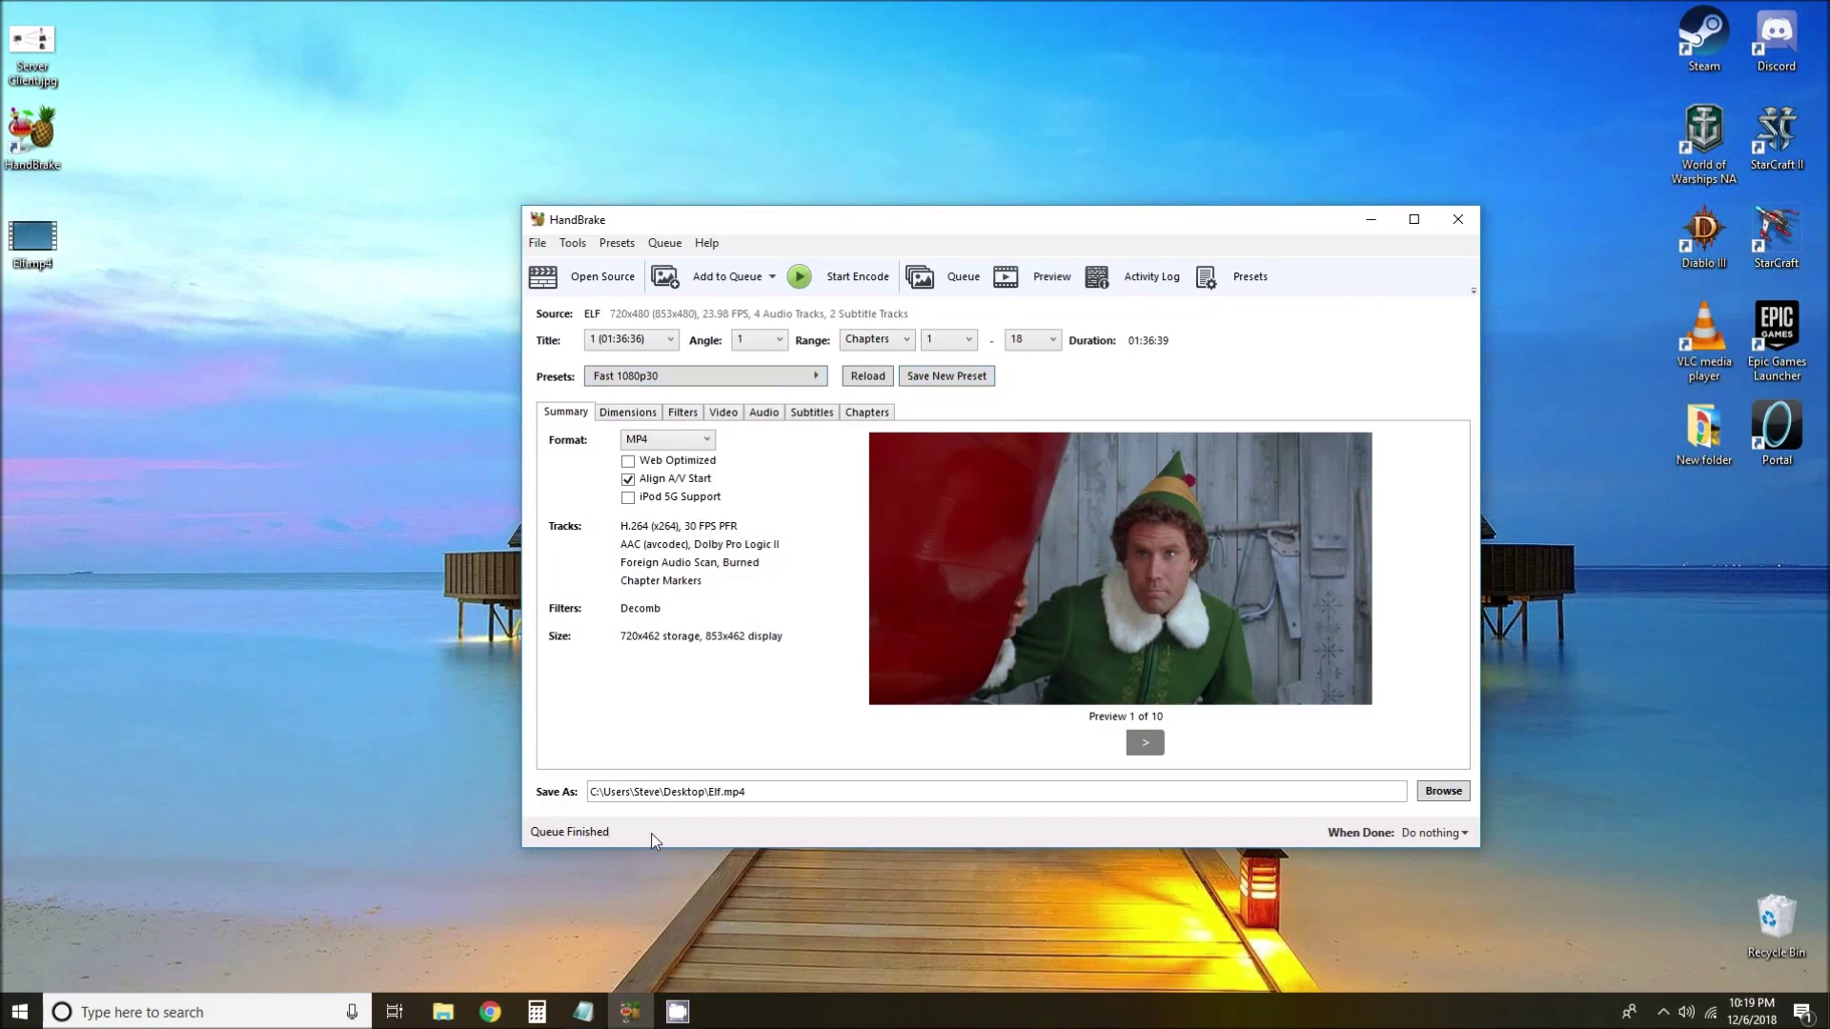
Minimize HandBrake and play the new Elf.mp4 from the desktop.
{"action": "left_click", "coordinate": [1363, 227]}
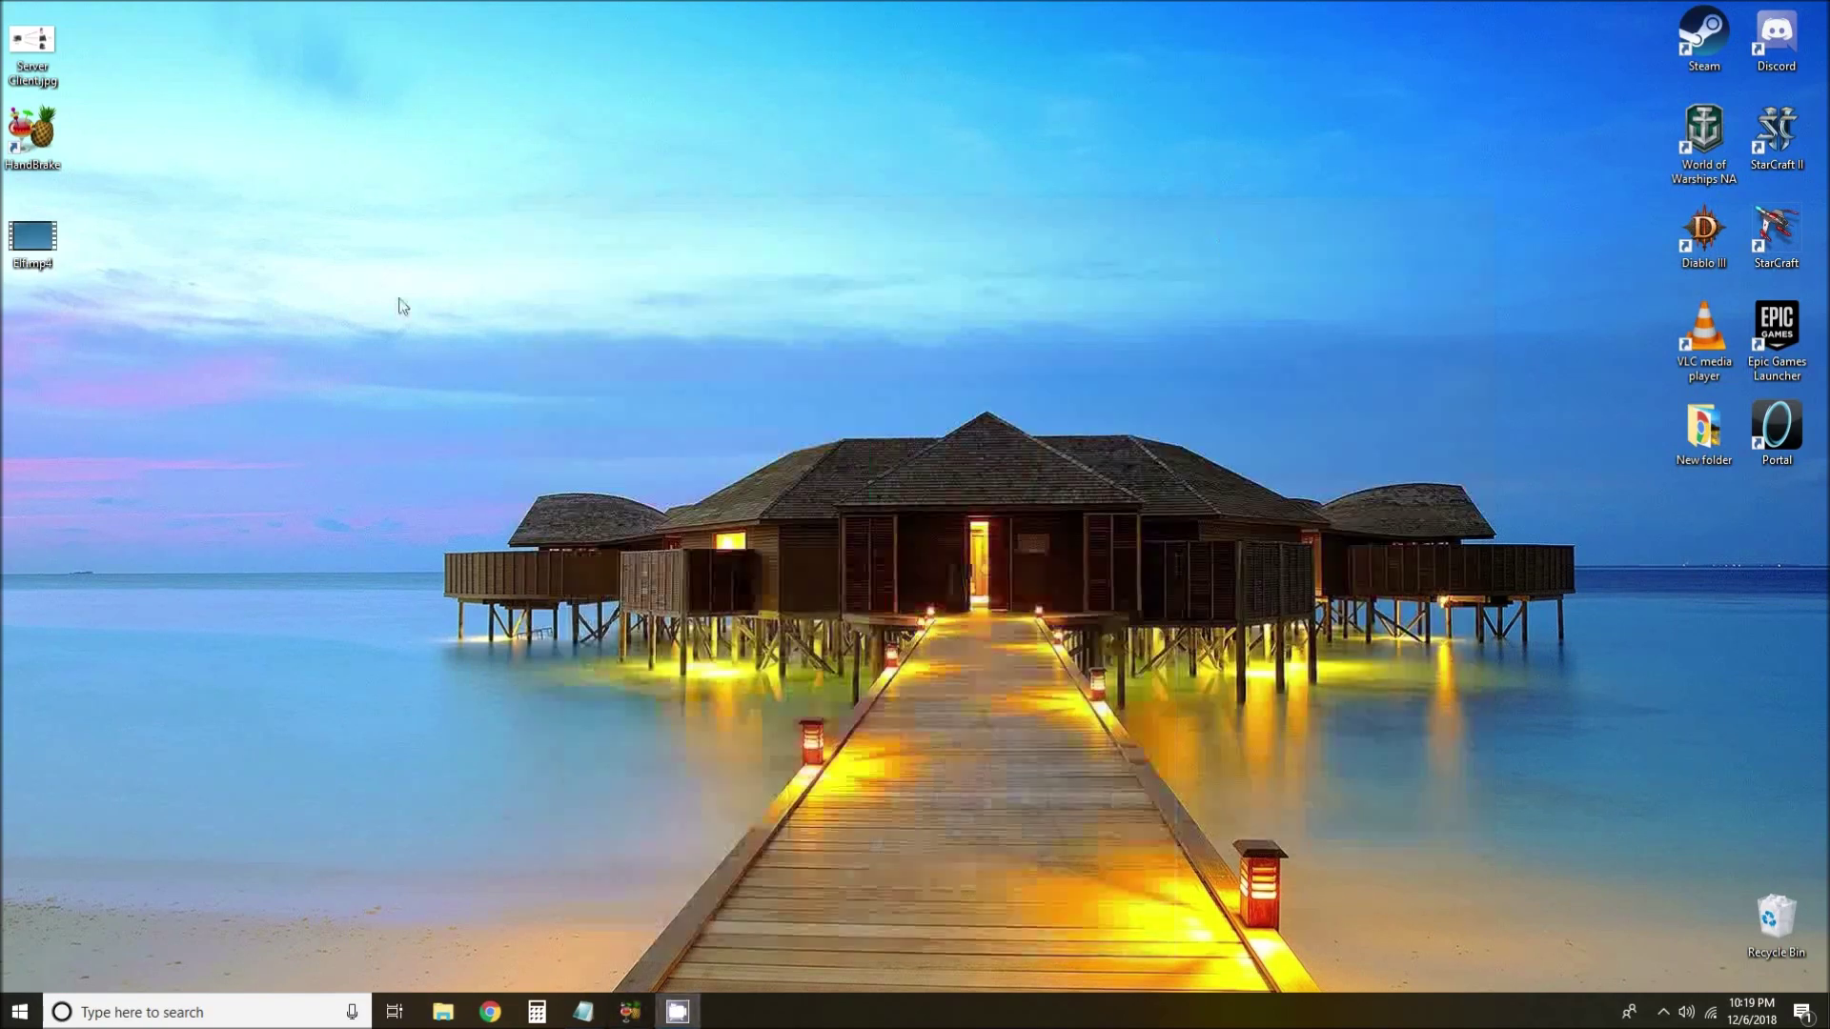
{"action": "left_click", "coordinate": [43, 249]}
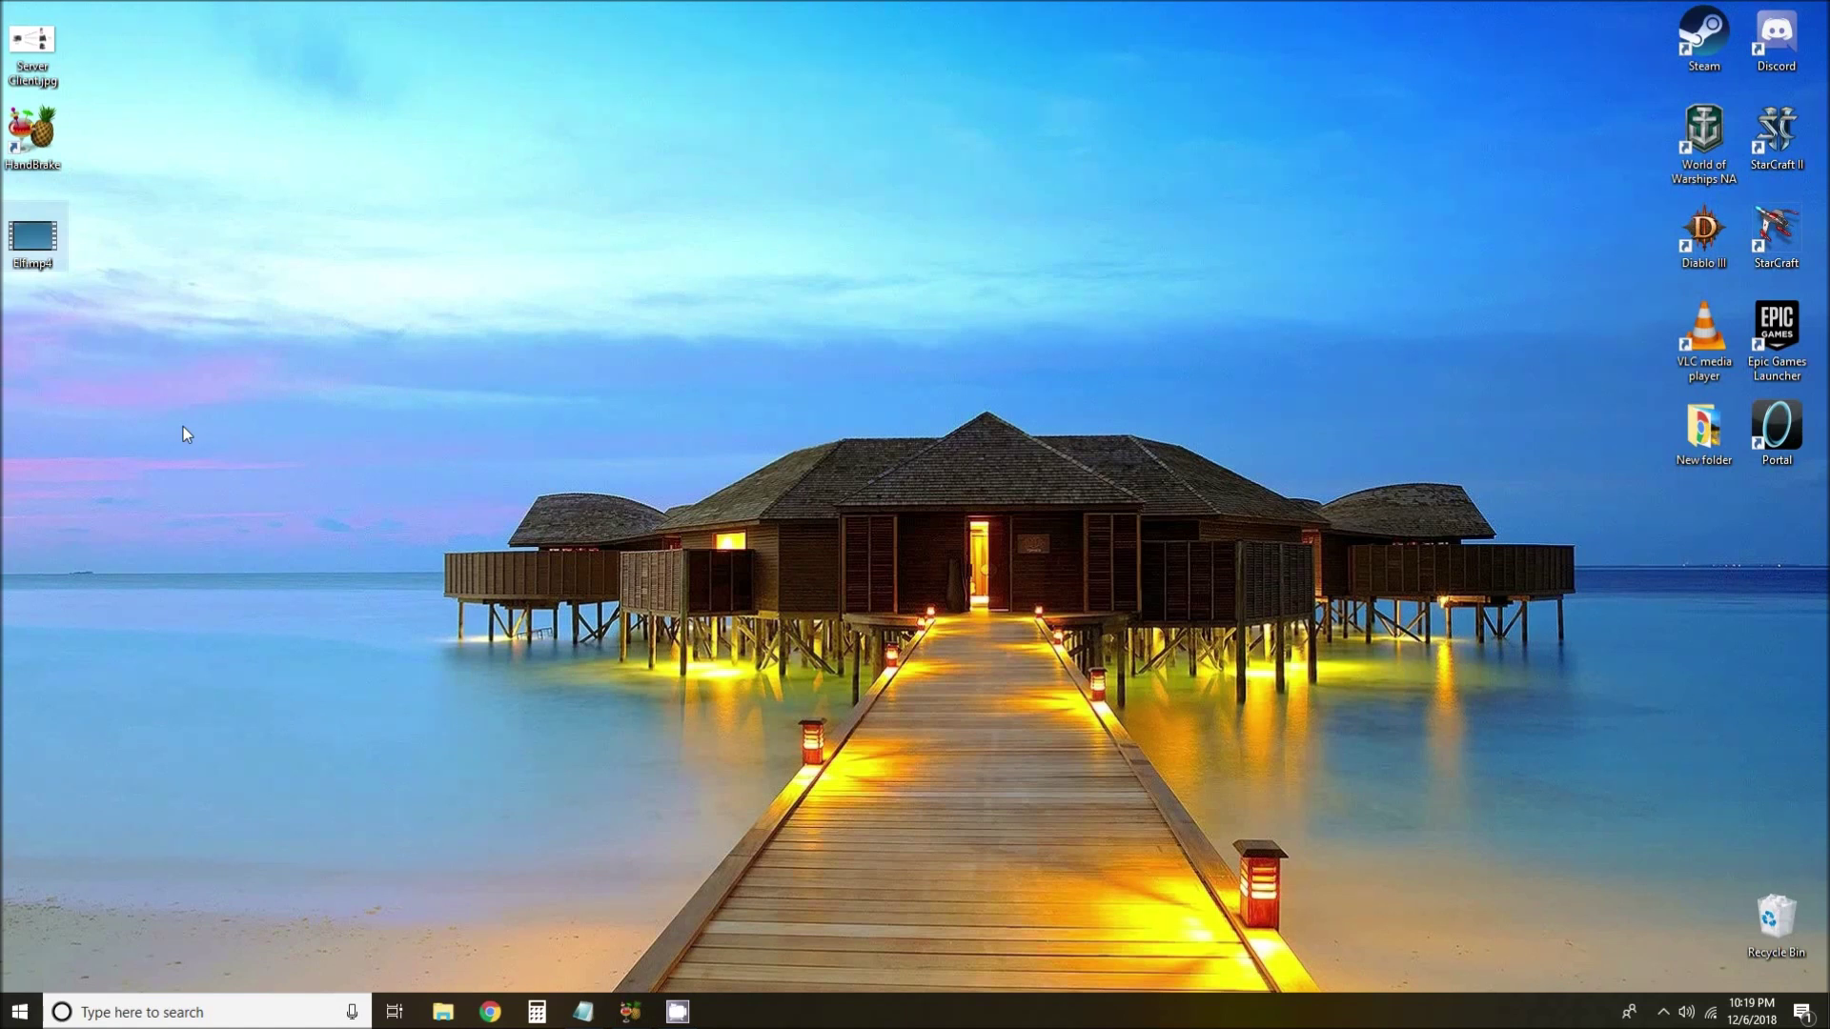
{"action": "double_click", "coordinate": [29, 234]}
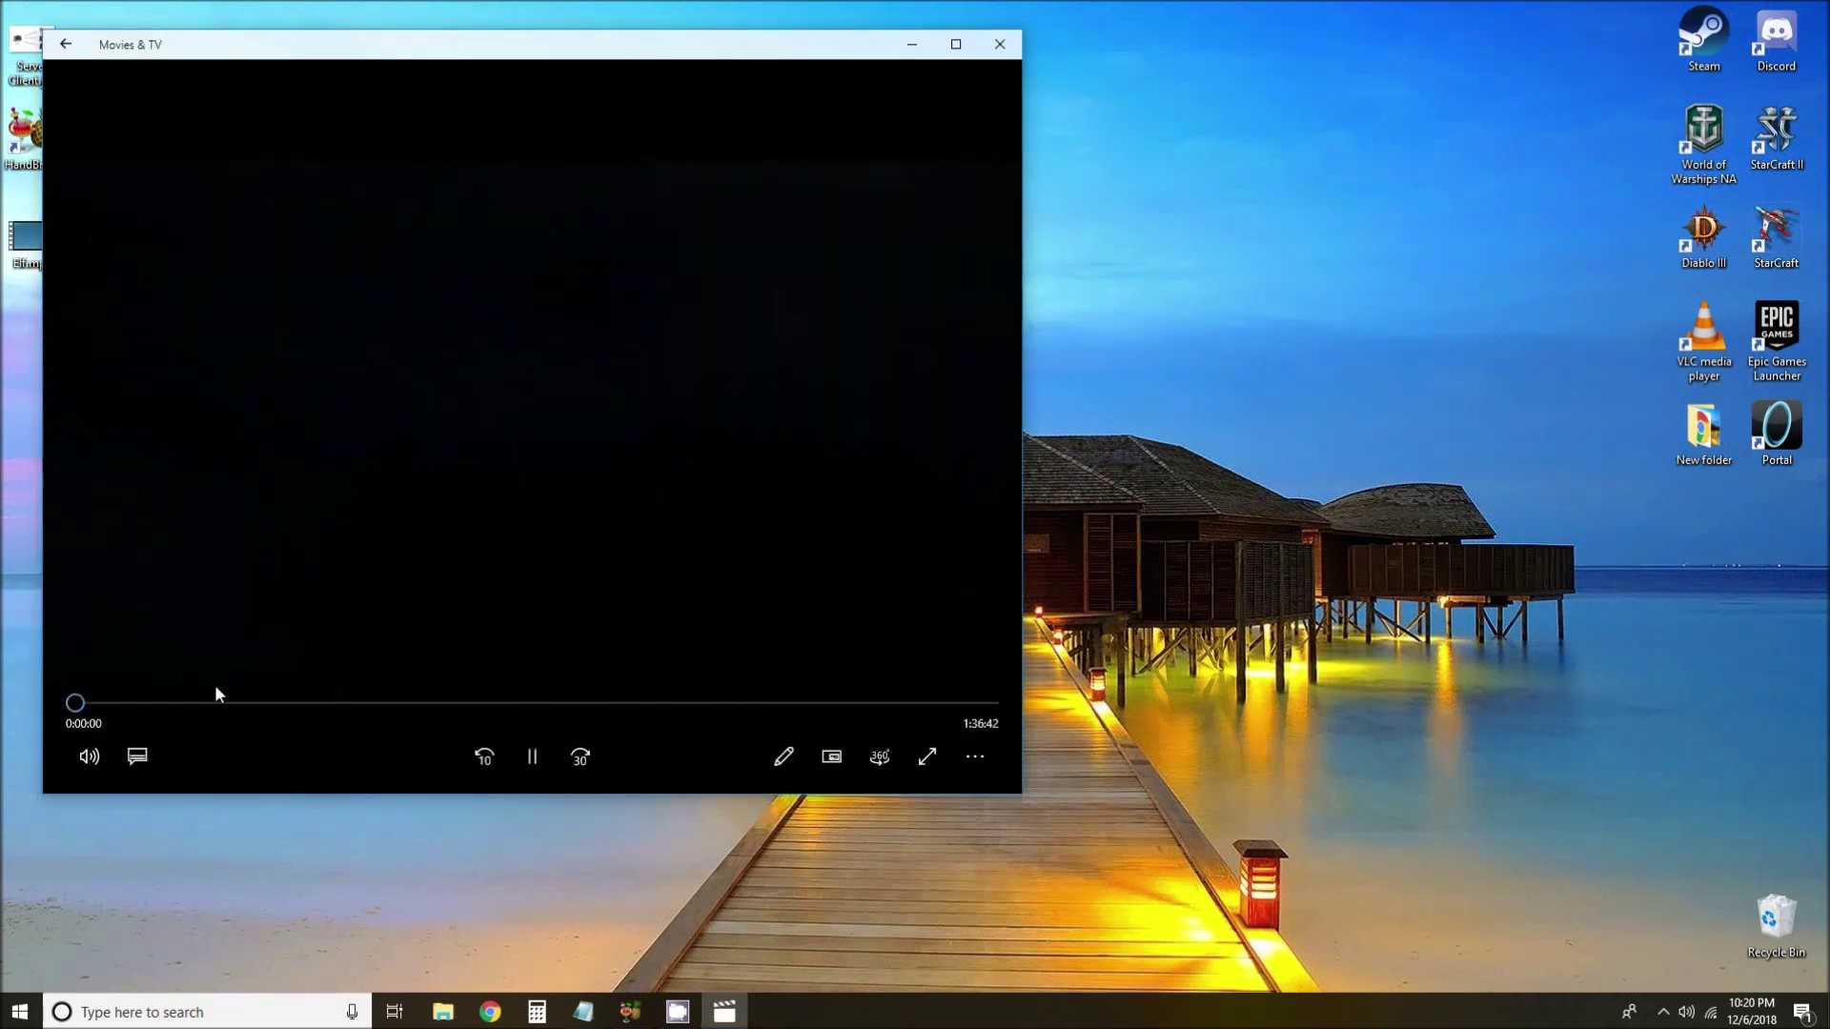
Skip along the seek bar through the movie to the end credits, then close the player.
{"action": "left_click", "coordinate": [152, 703]}
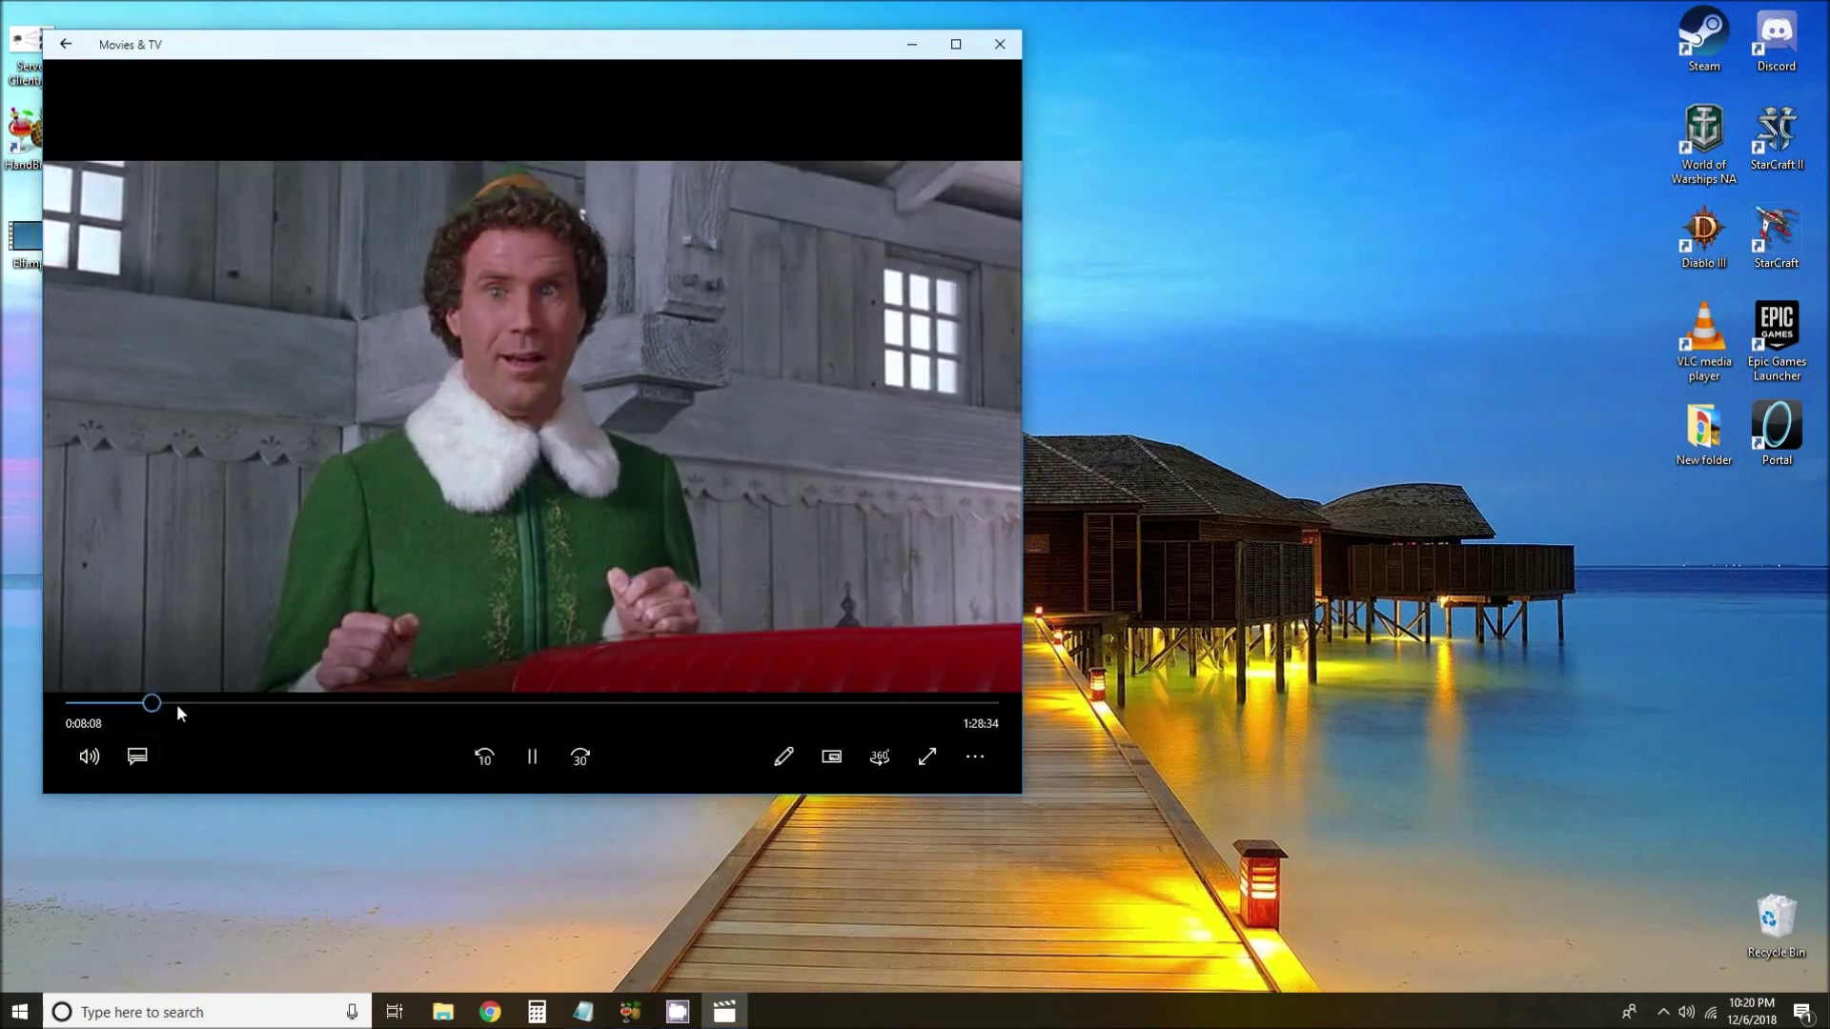
{"action": "left_click", "coordinate": [226, 703]}
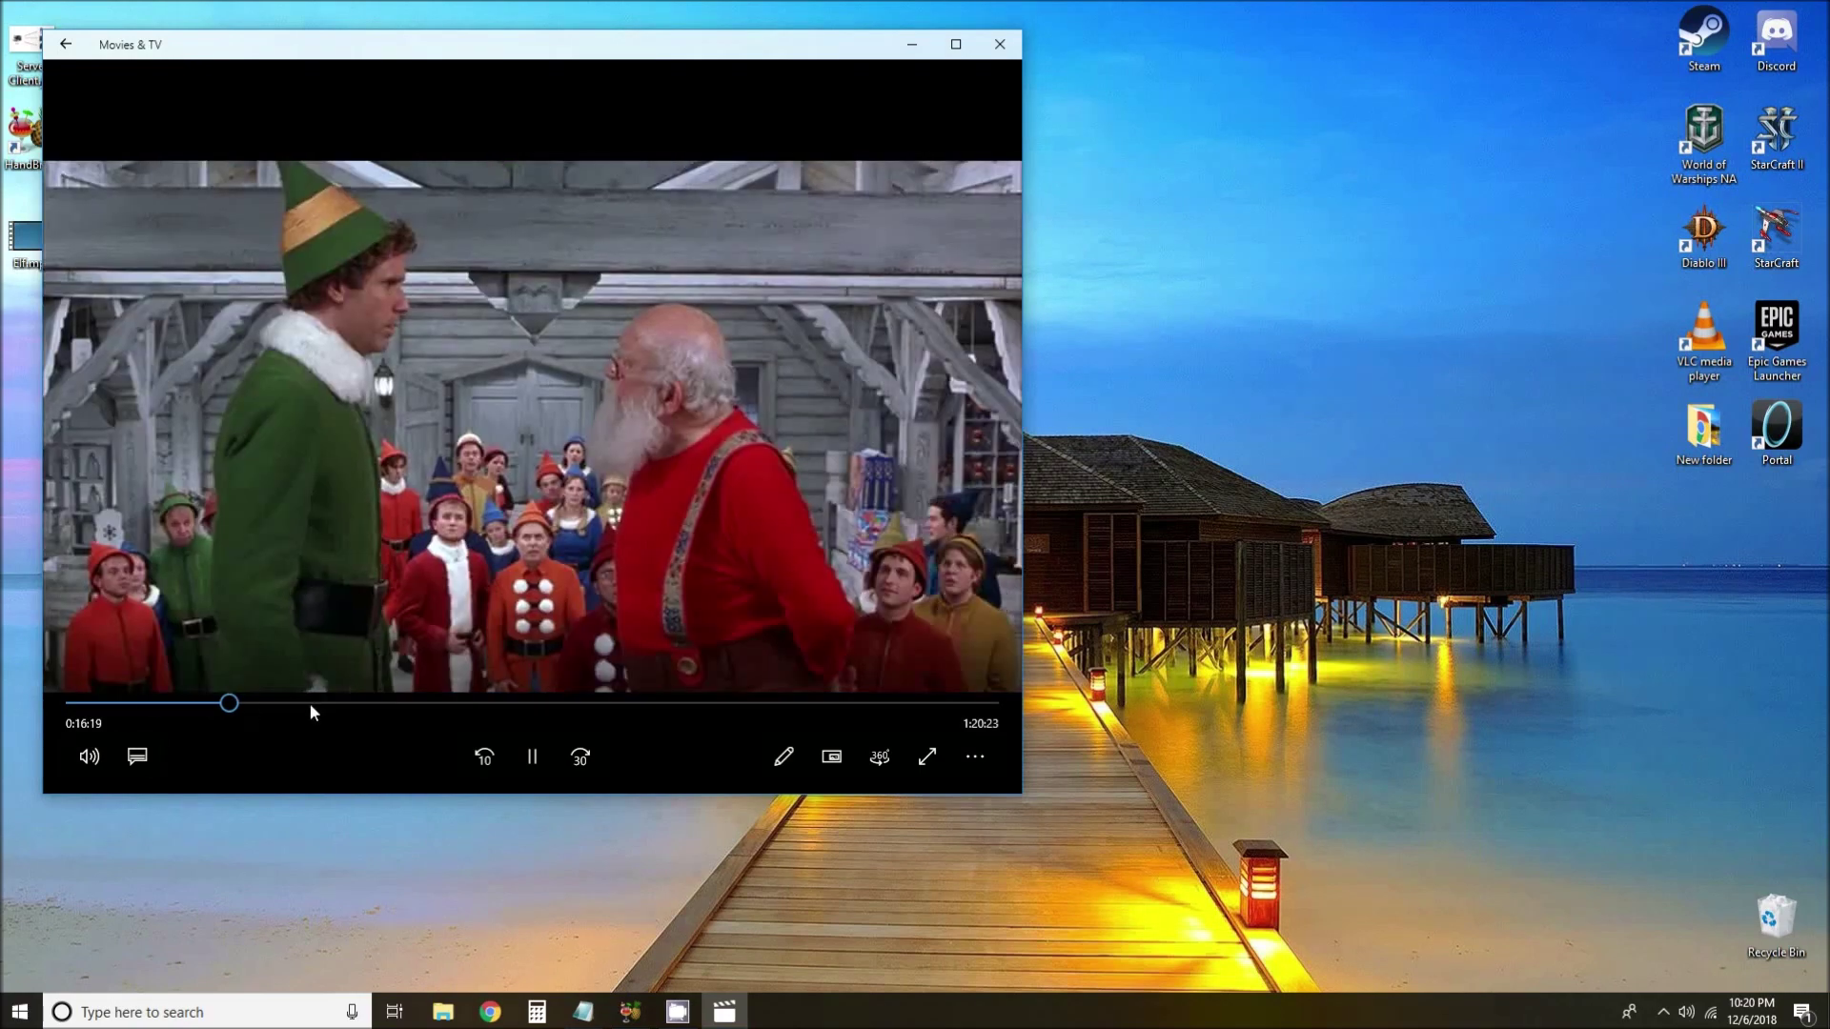
{"action": "left_click_drag", "start_coordinate": [311, 705], "coordinate": [531, 703]}
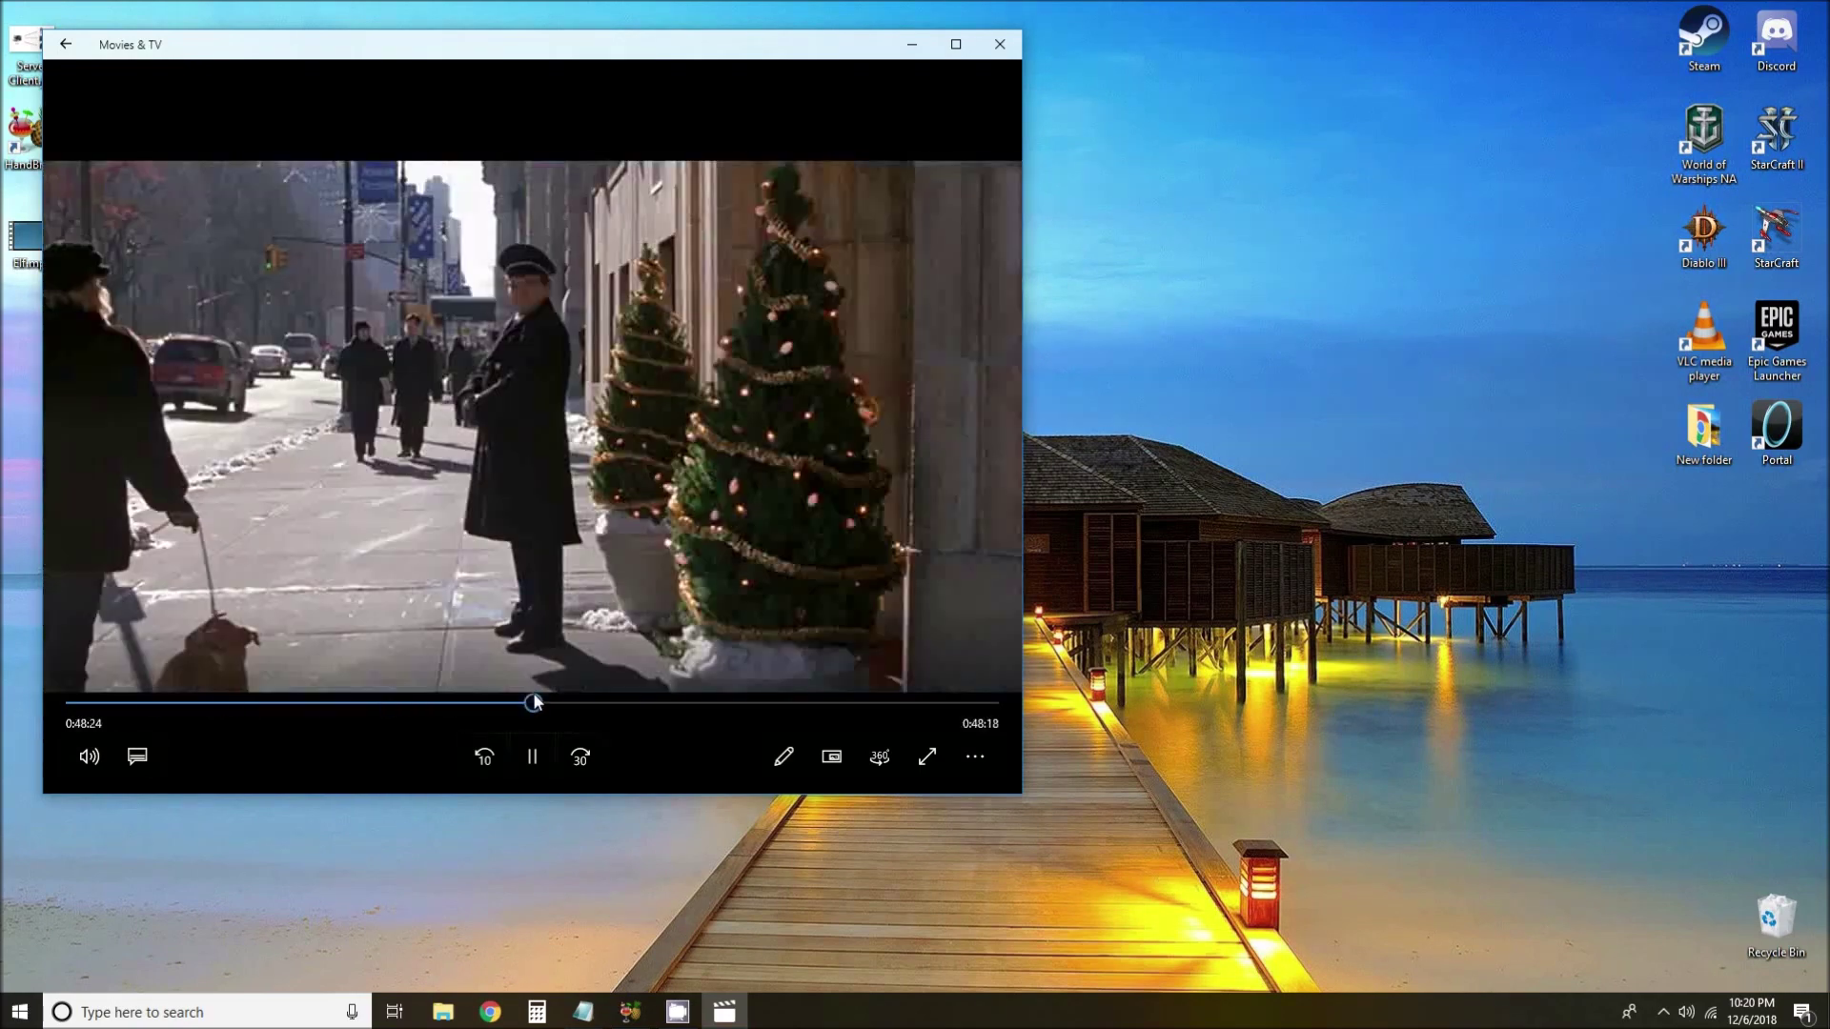
{"action": "left_click", "coordinate": [696, 703]}
{"action": "left_click", "coordinate": [843, 703]}
{"action": "left_click", "coordinate": [912, 703]}
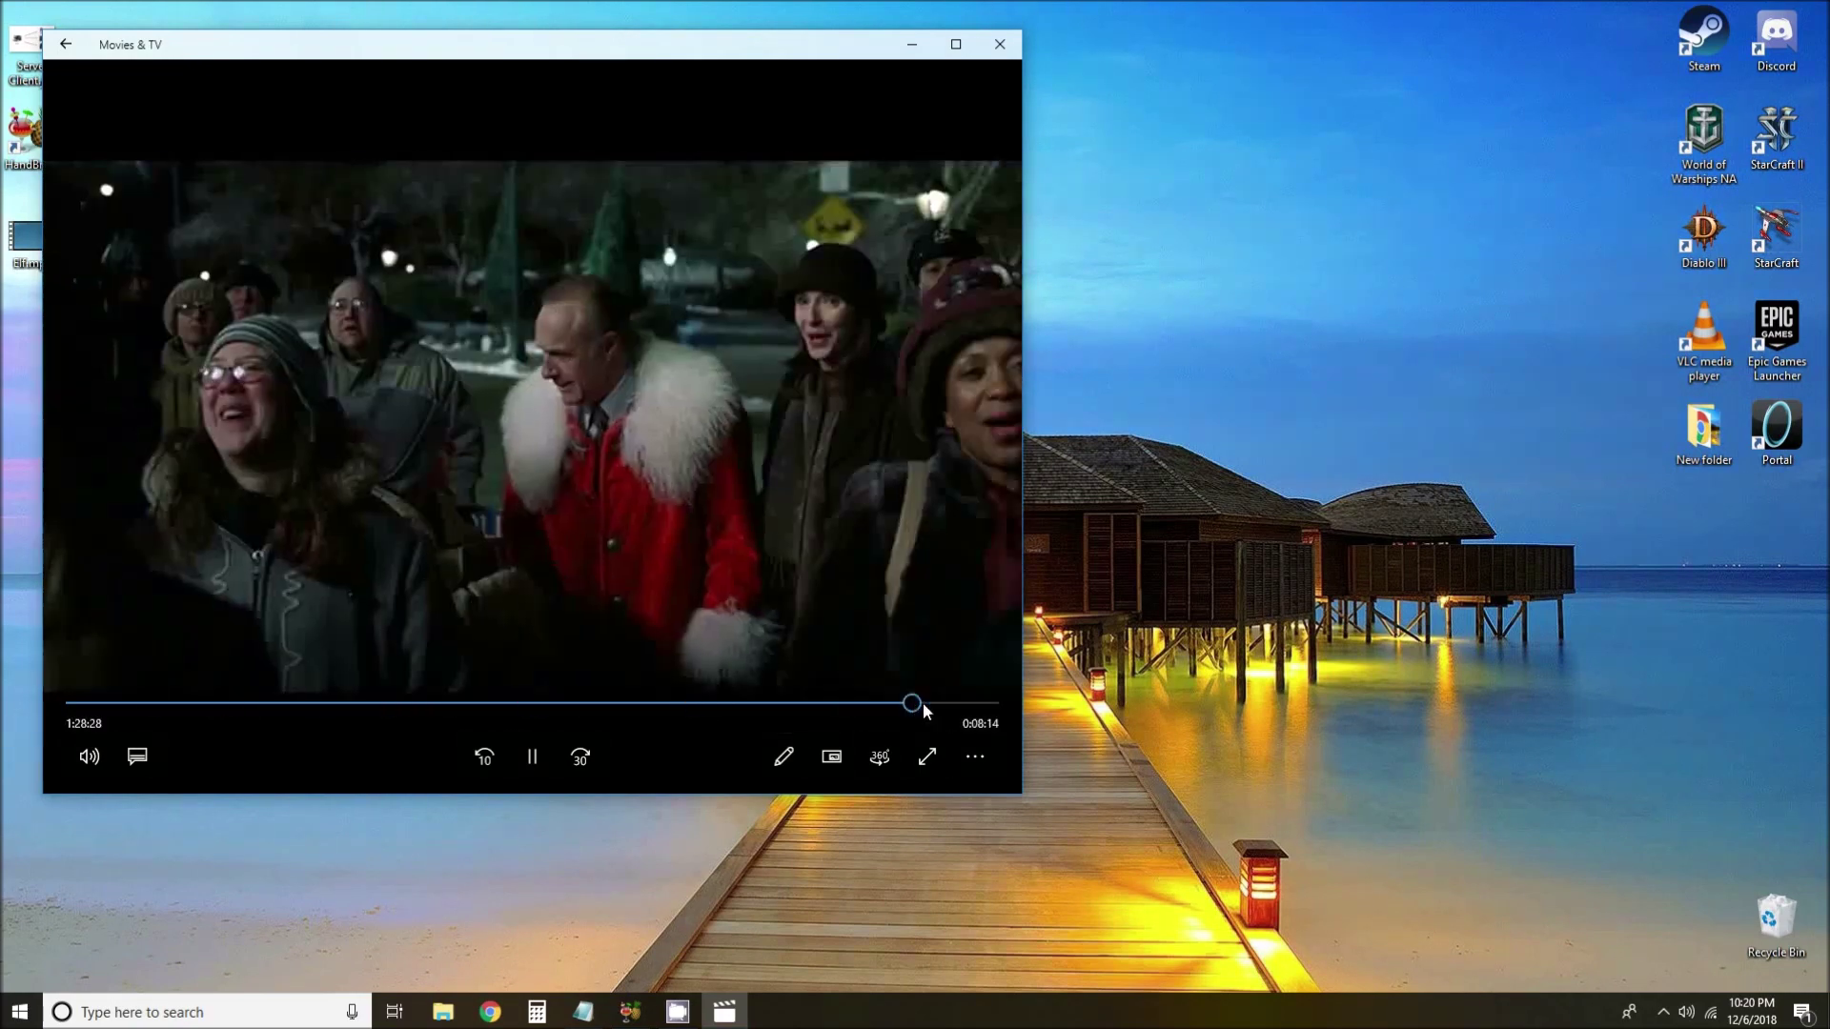
{"action": "left_click", "coordinate": [957, 703]}
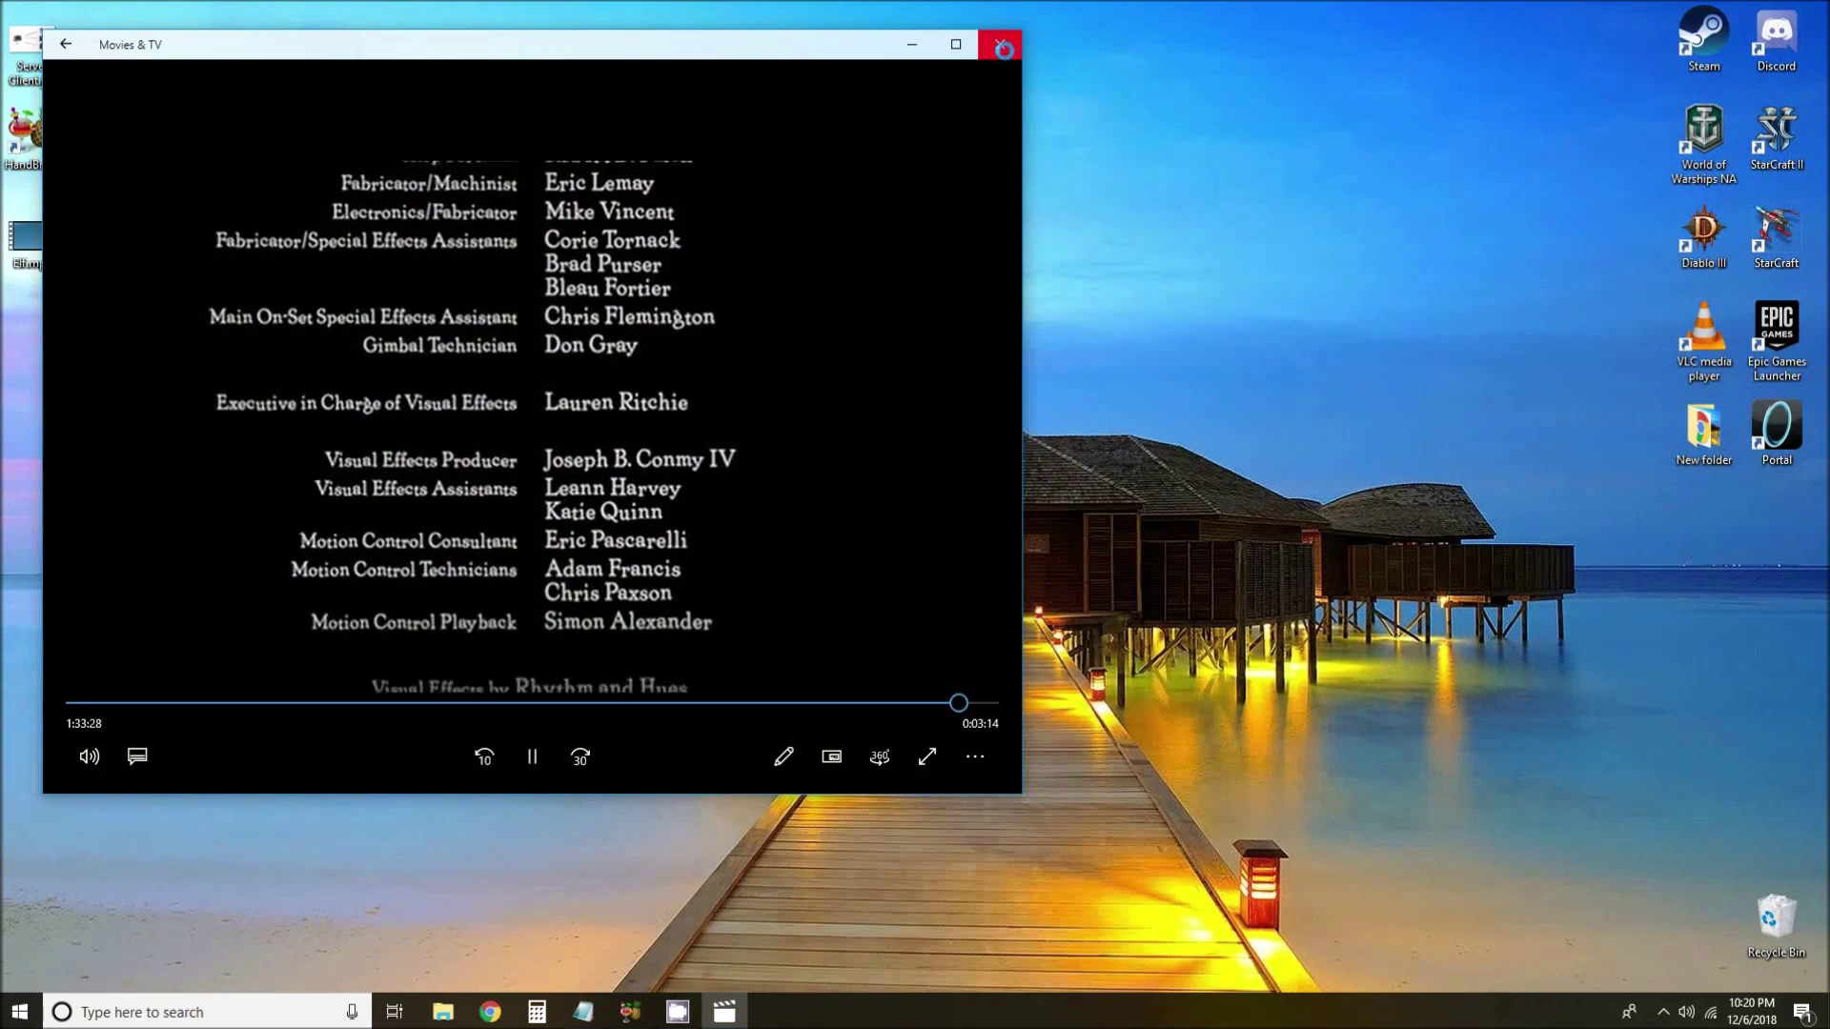
{"action": "left_click", "coordinate": [1000, 44]}
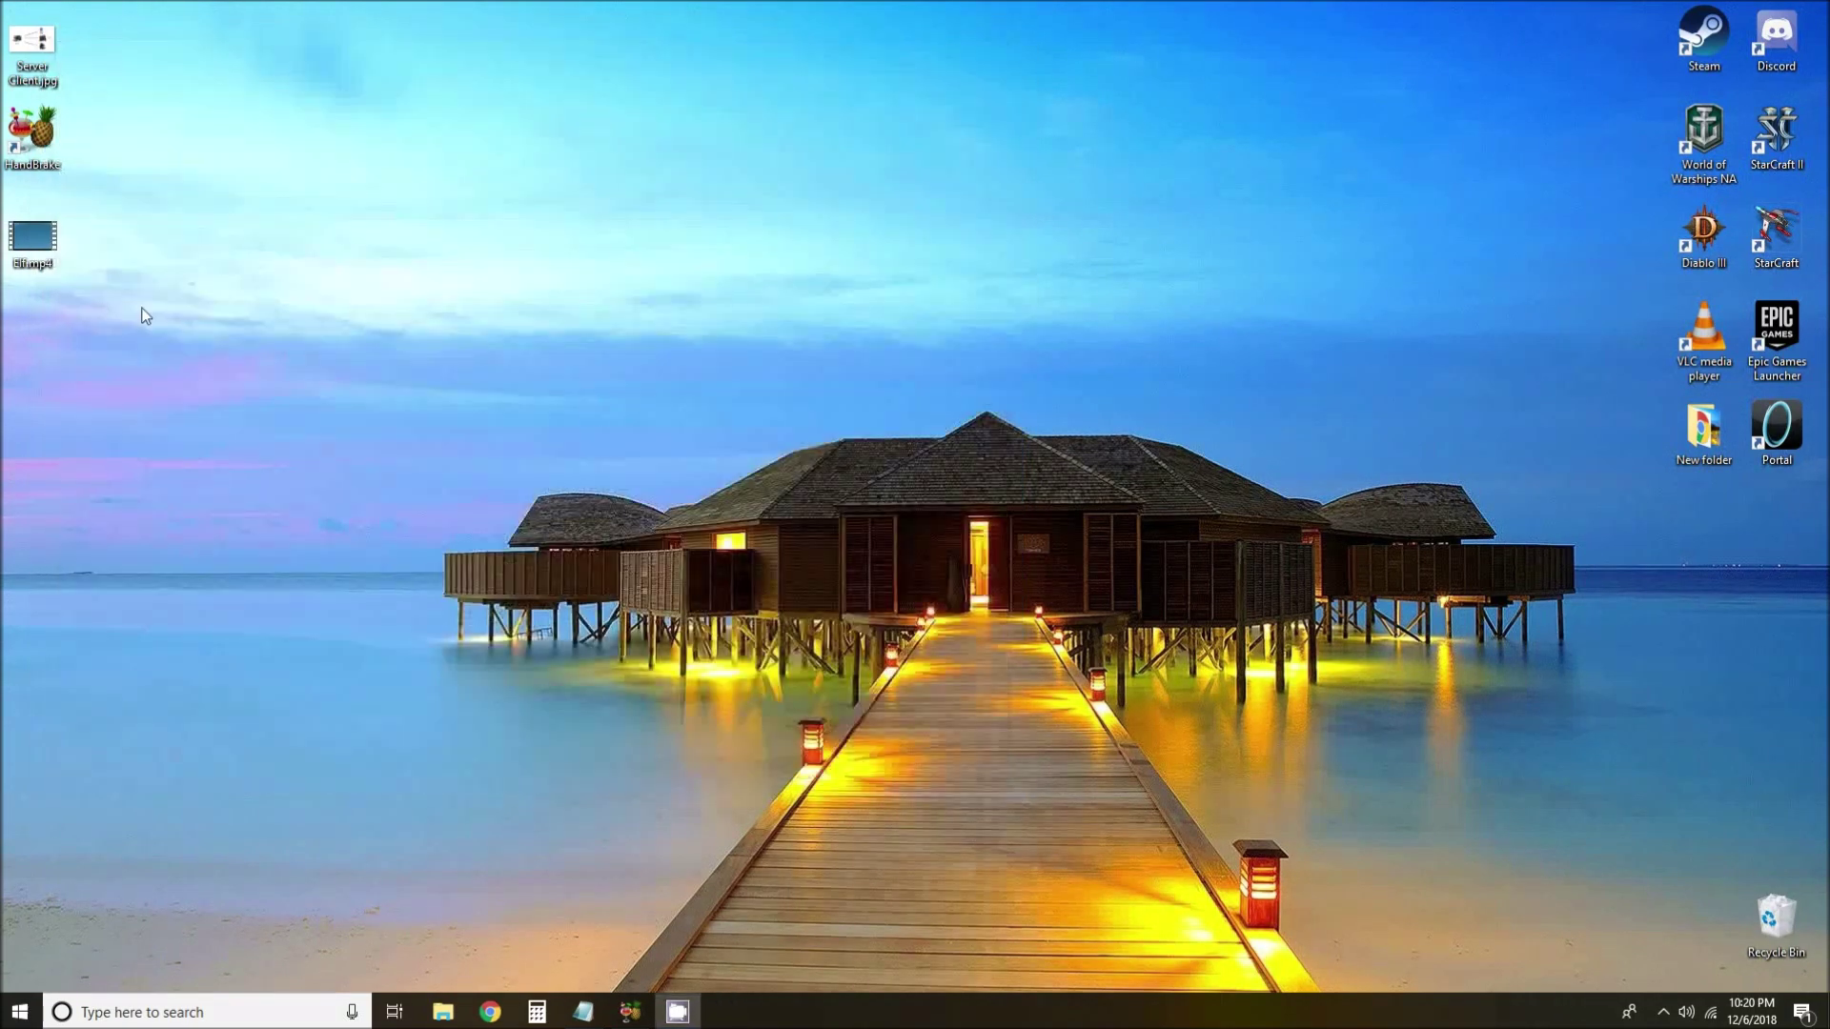
Cut Elf.mp4 from the Desktop, paste it into C:\Media\Movies, and minimize the folder window.
{"action": "right_click", "coordinate": [33, 233]}
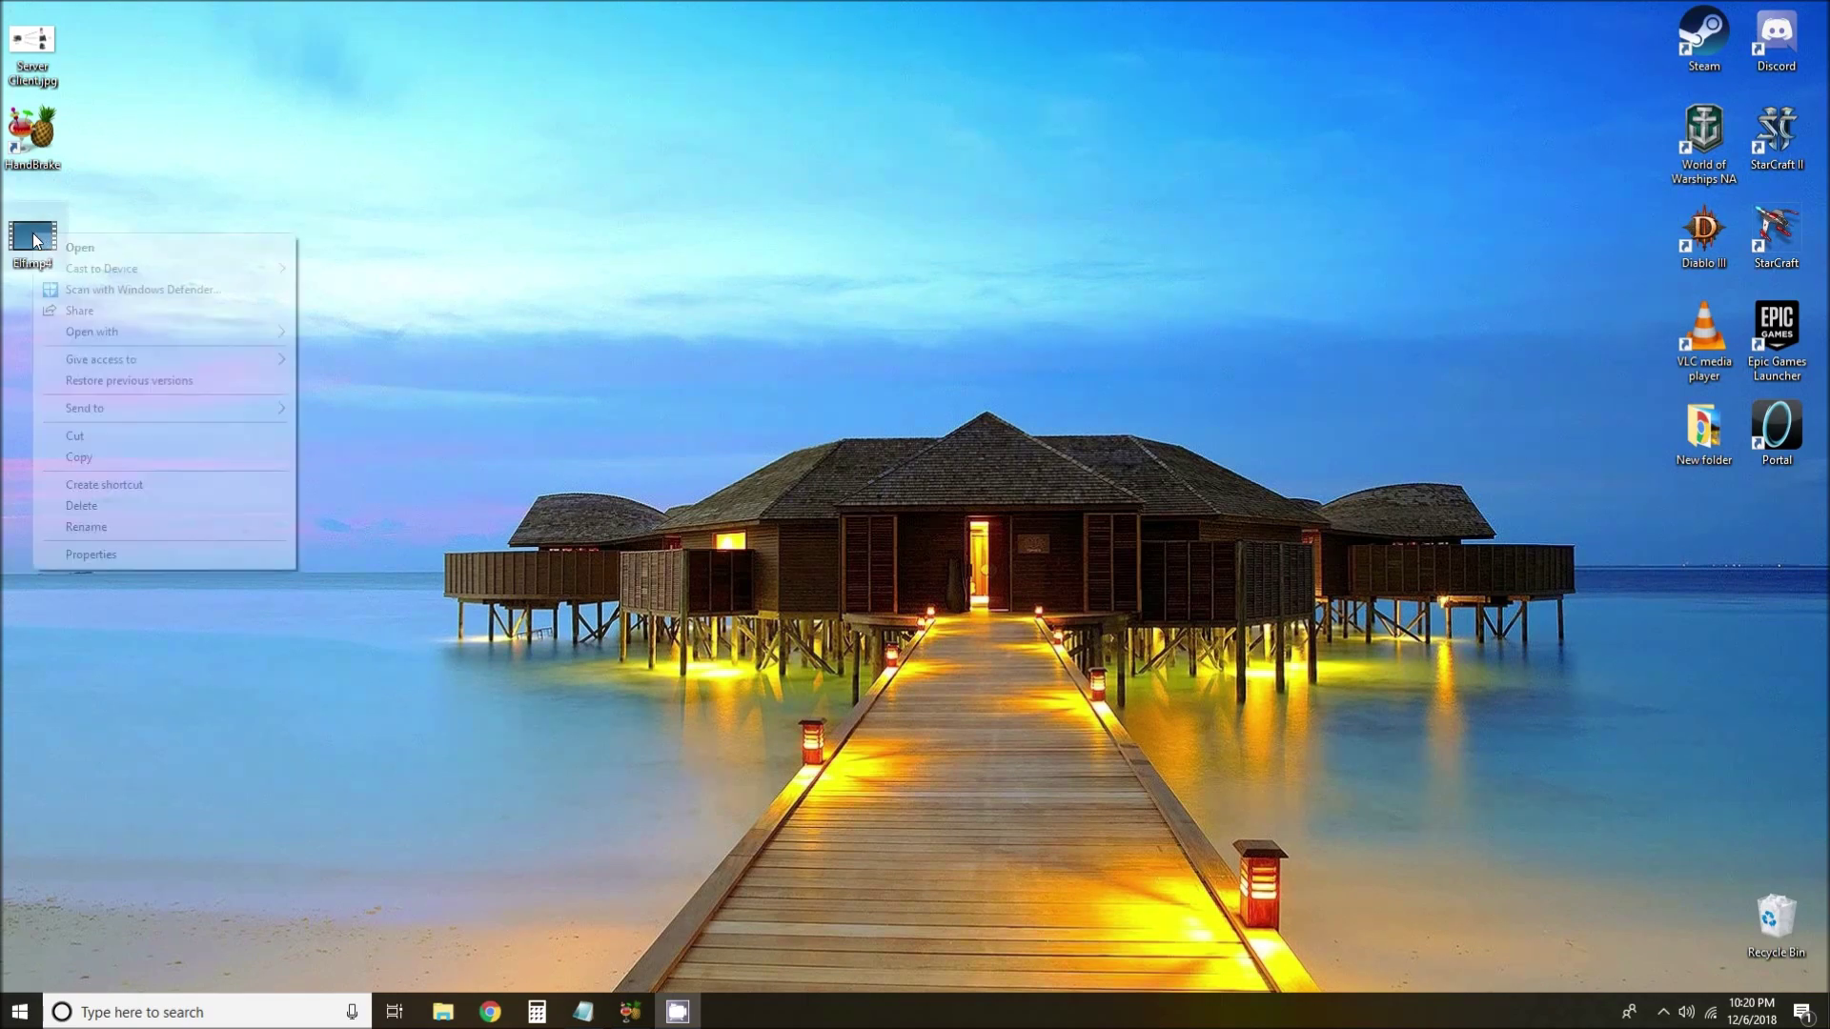
{"action": "left_click", "coordinate": [76, 435]}
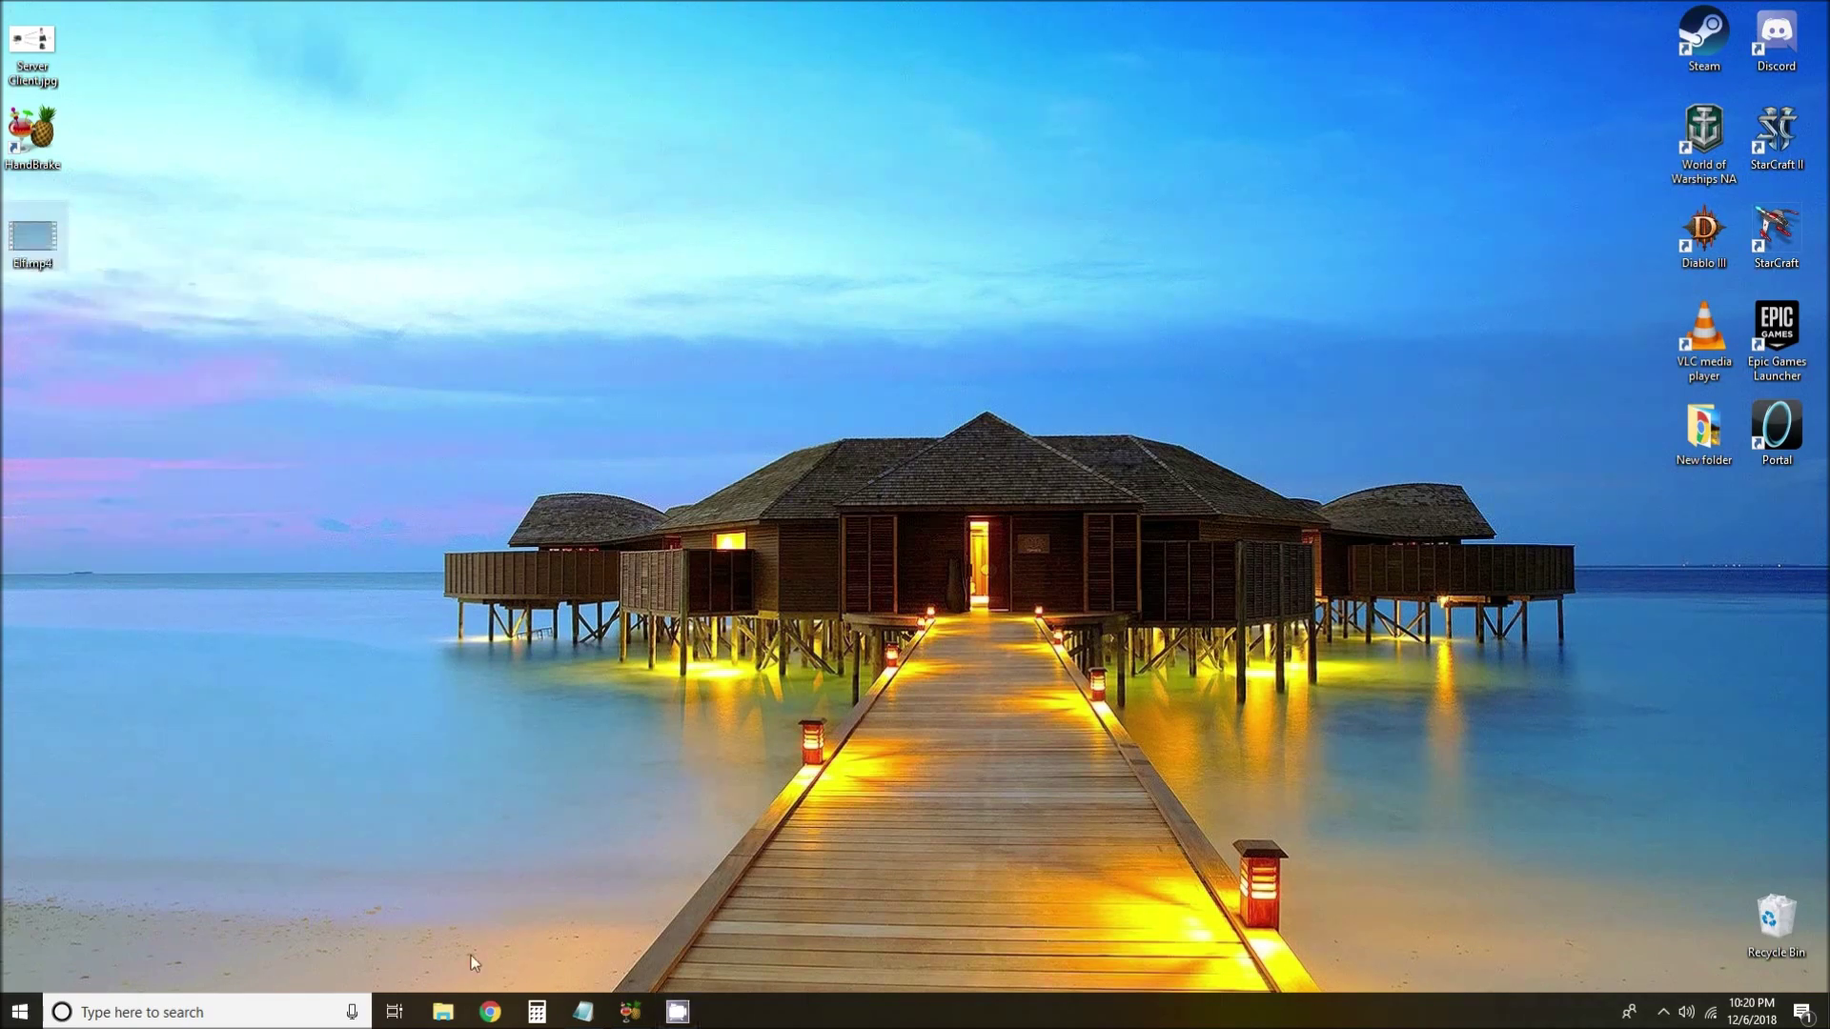
{"action": "left_click", "coordinate": [442, 1012]}
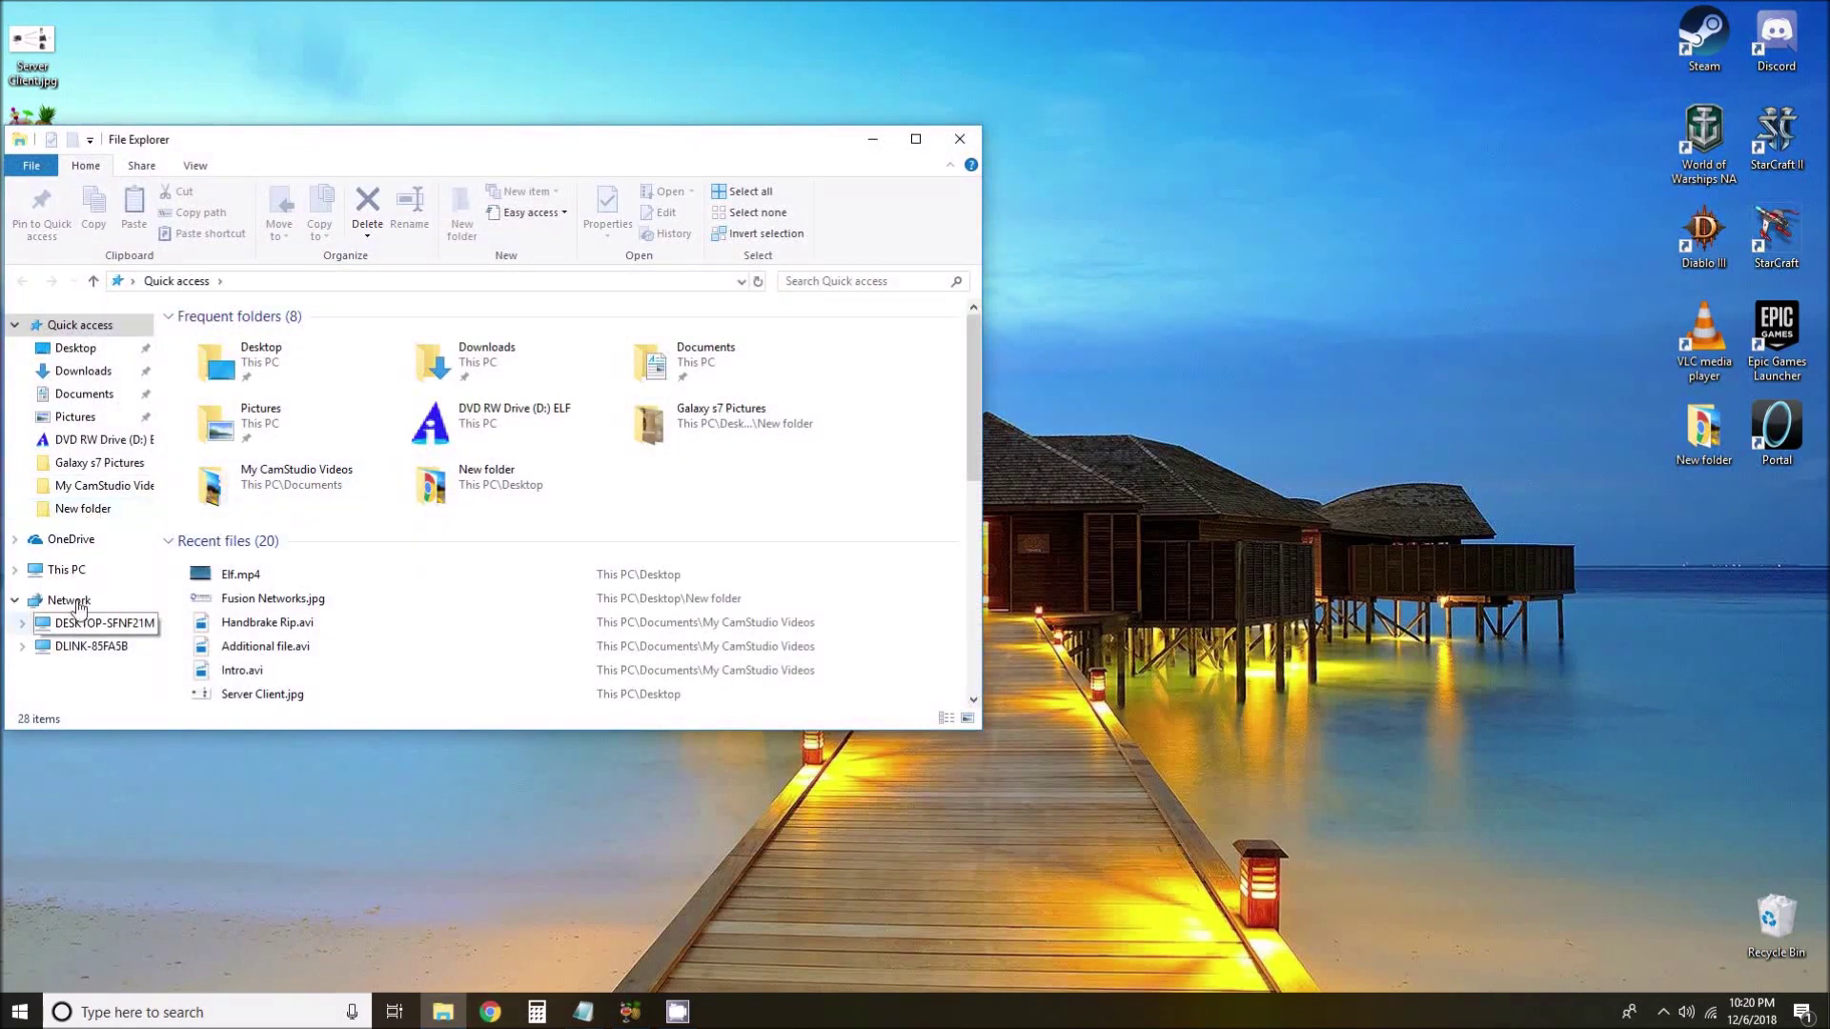
{"action": "left_click", "coordinate": [72, 570]}
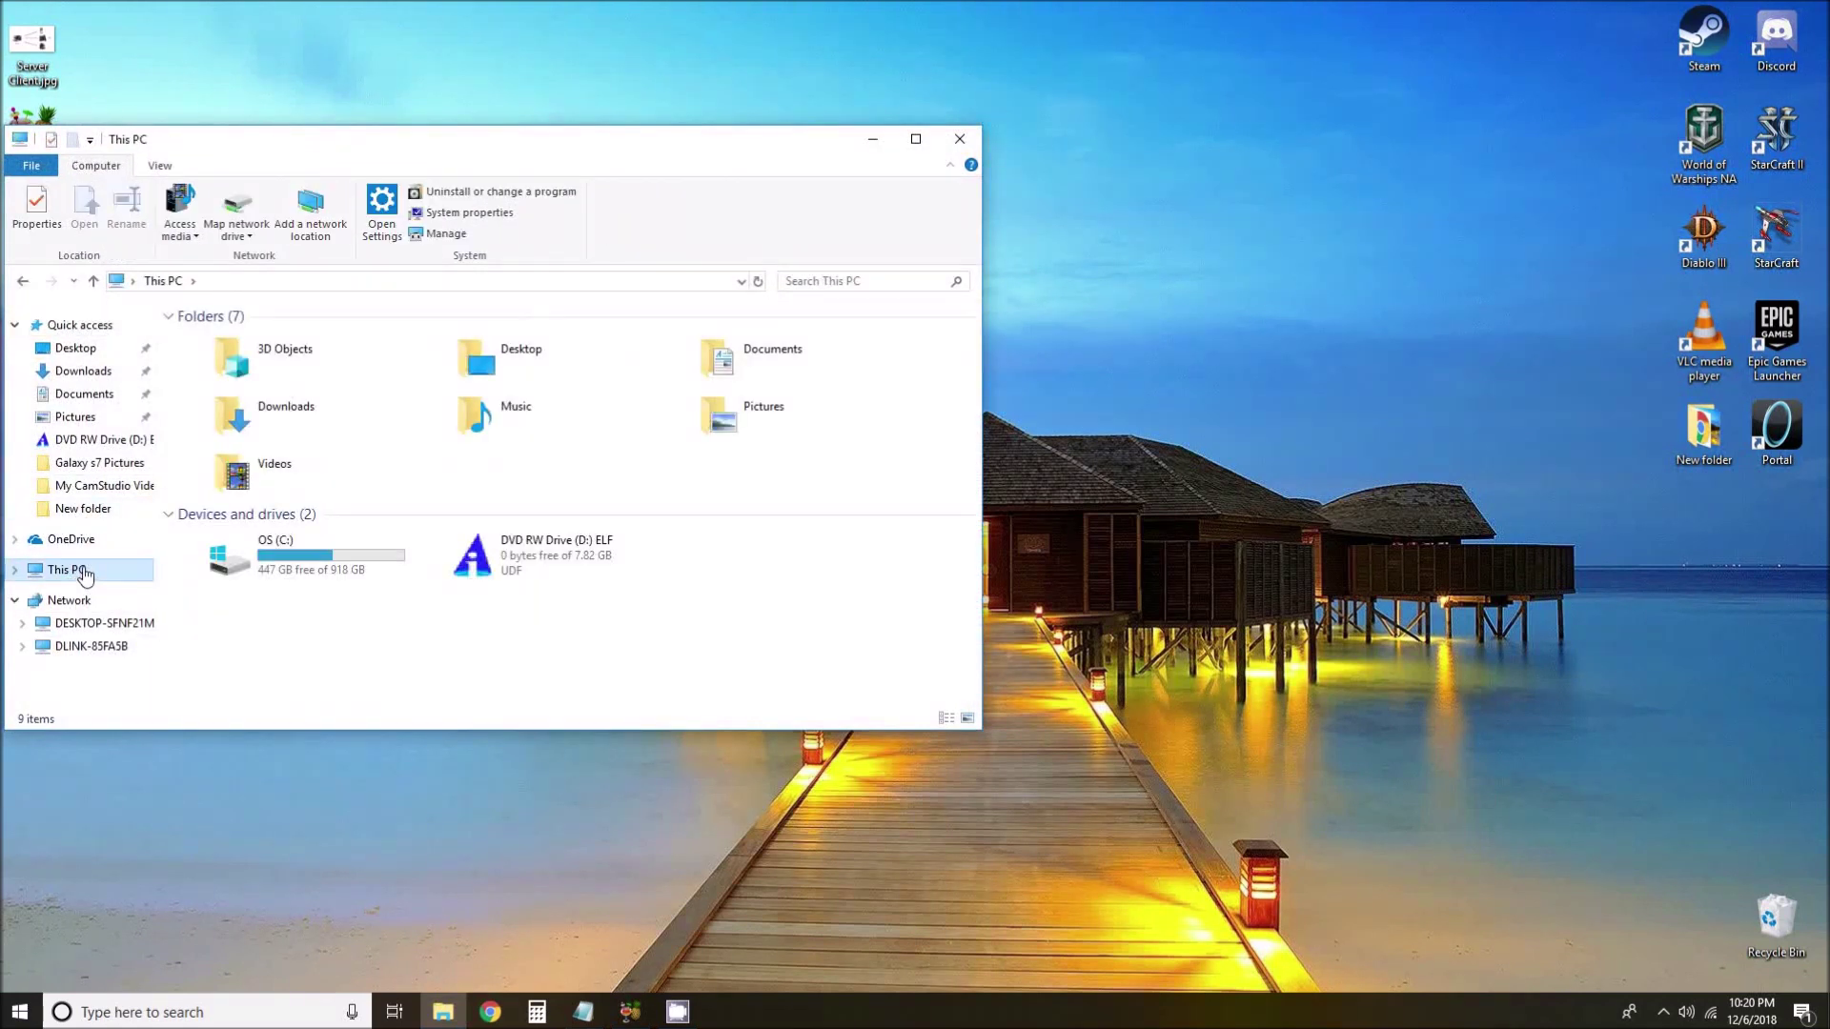
{"action": "double_click", "coordinate": [276, 541]}
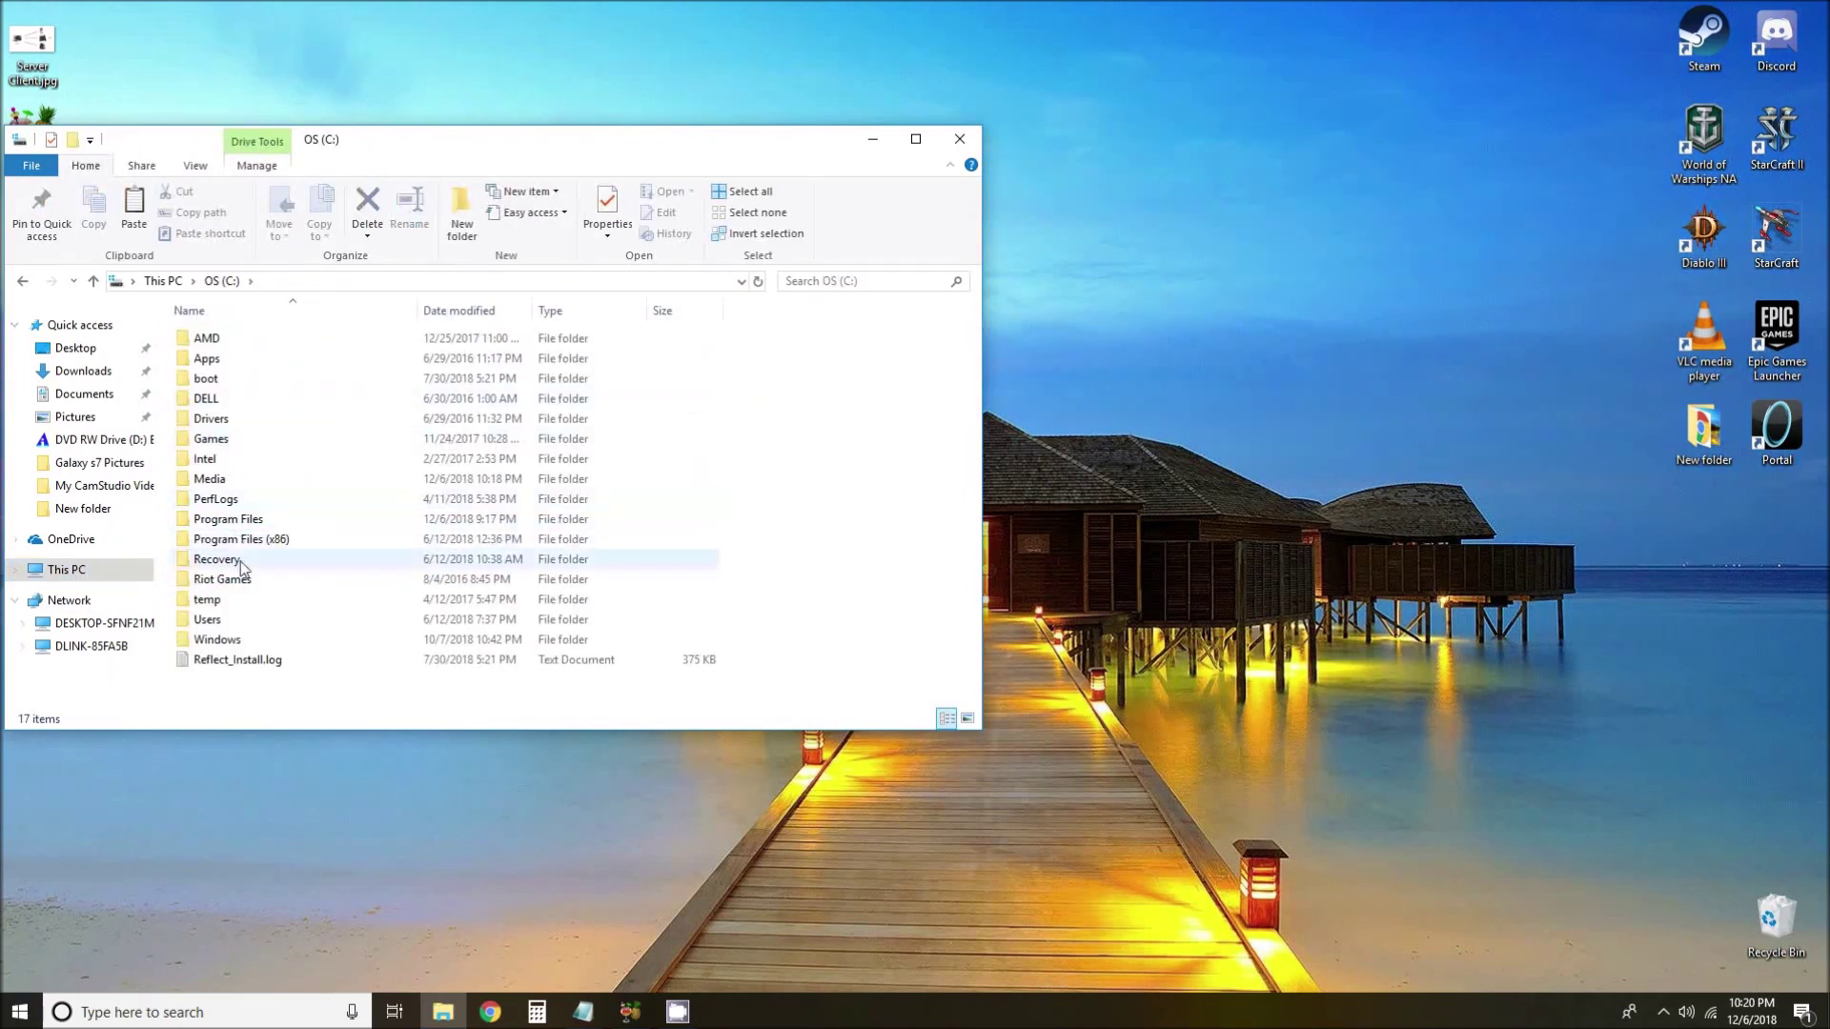
{"action": "double_click", "coordinate": [219, 480]}
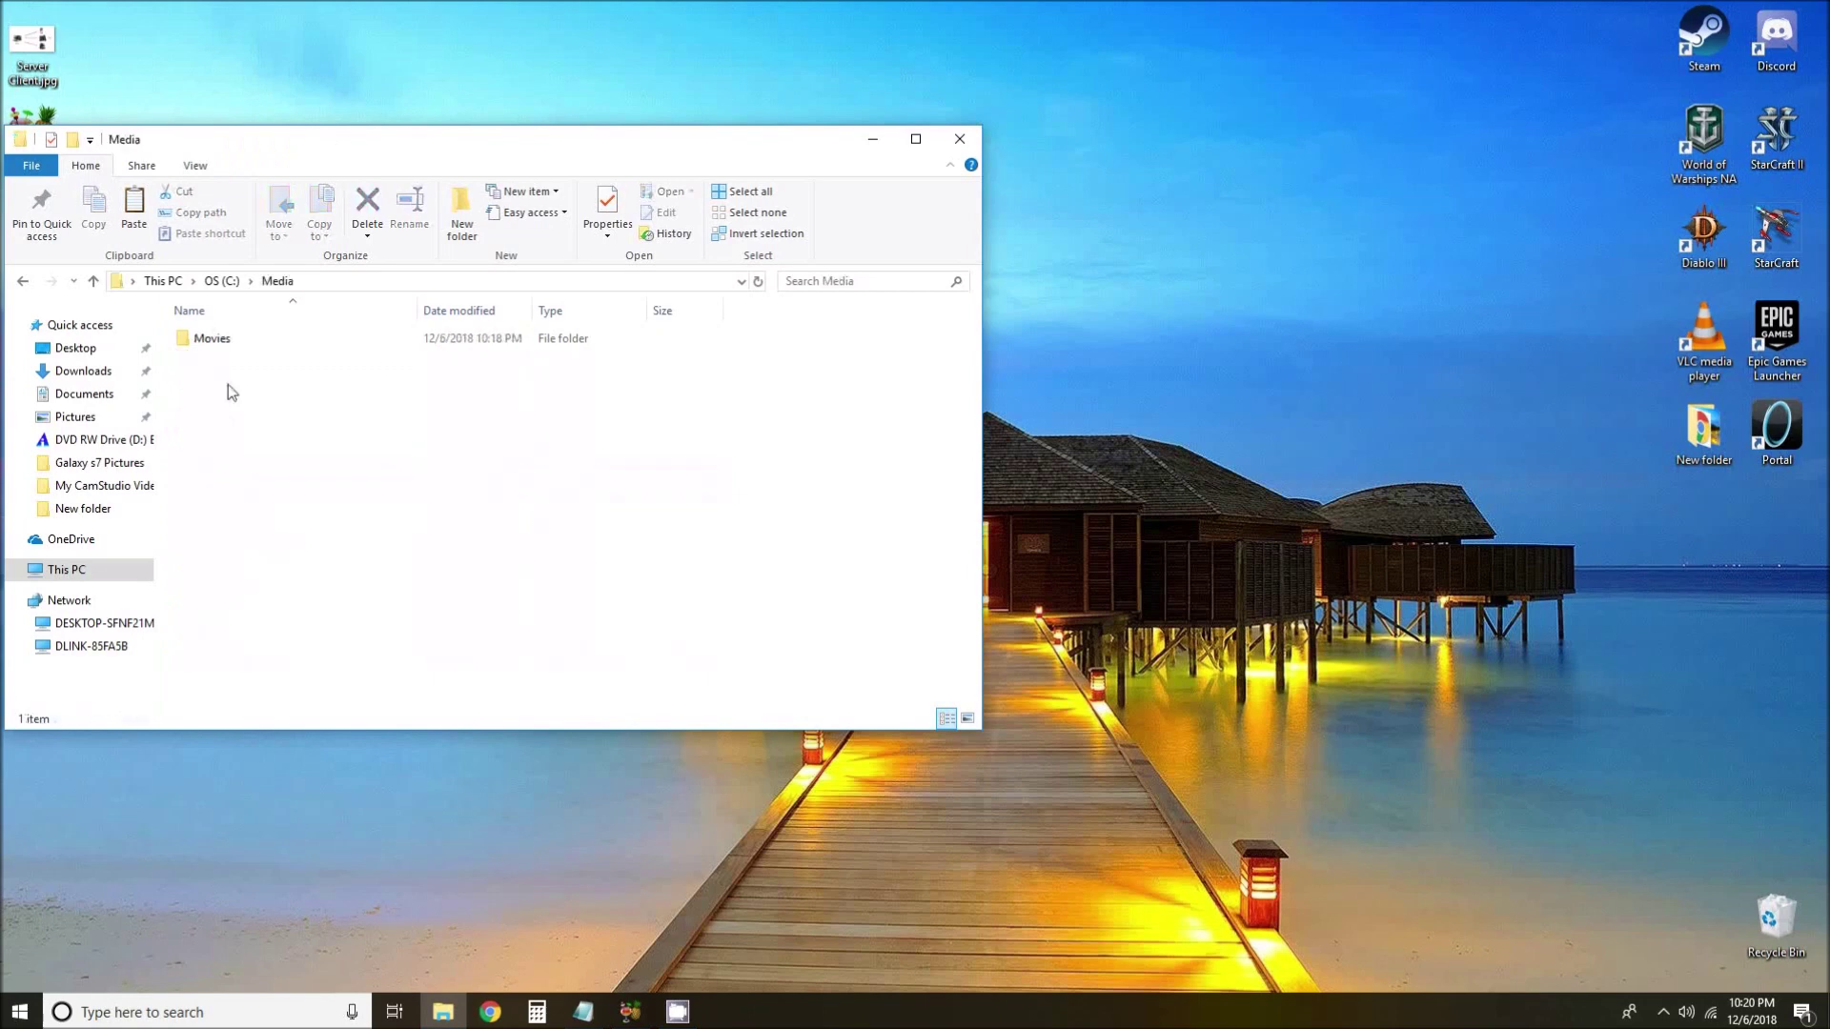
{"action": "double_click", "coordinate": [223, 339]}
{"action": "right_click", "coordinate": [313, 395]}
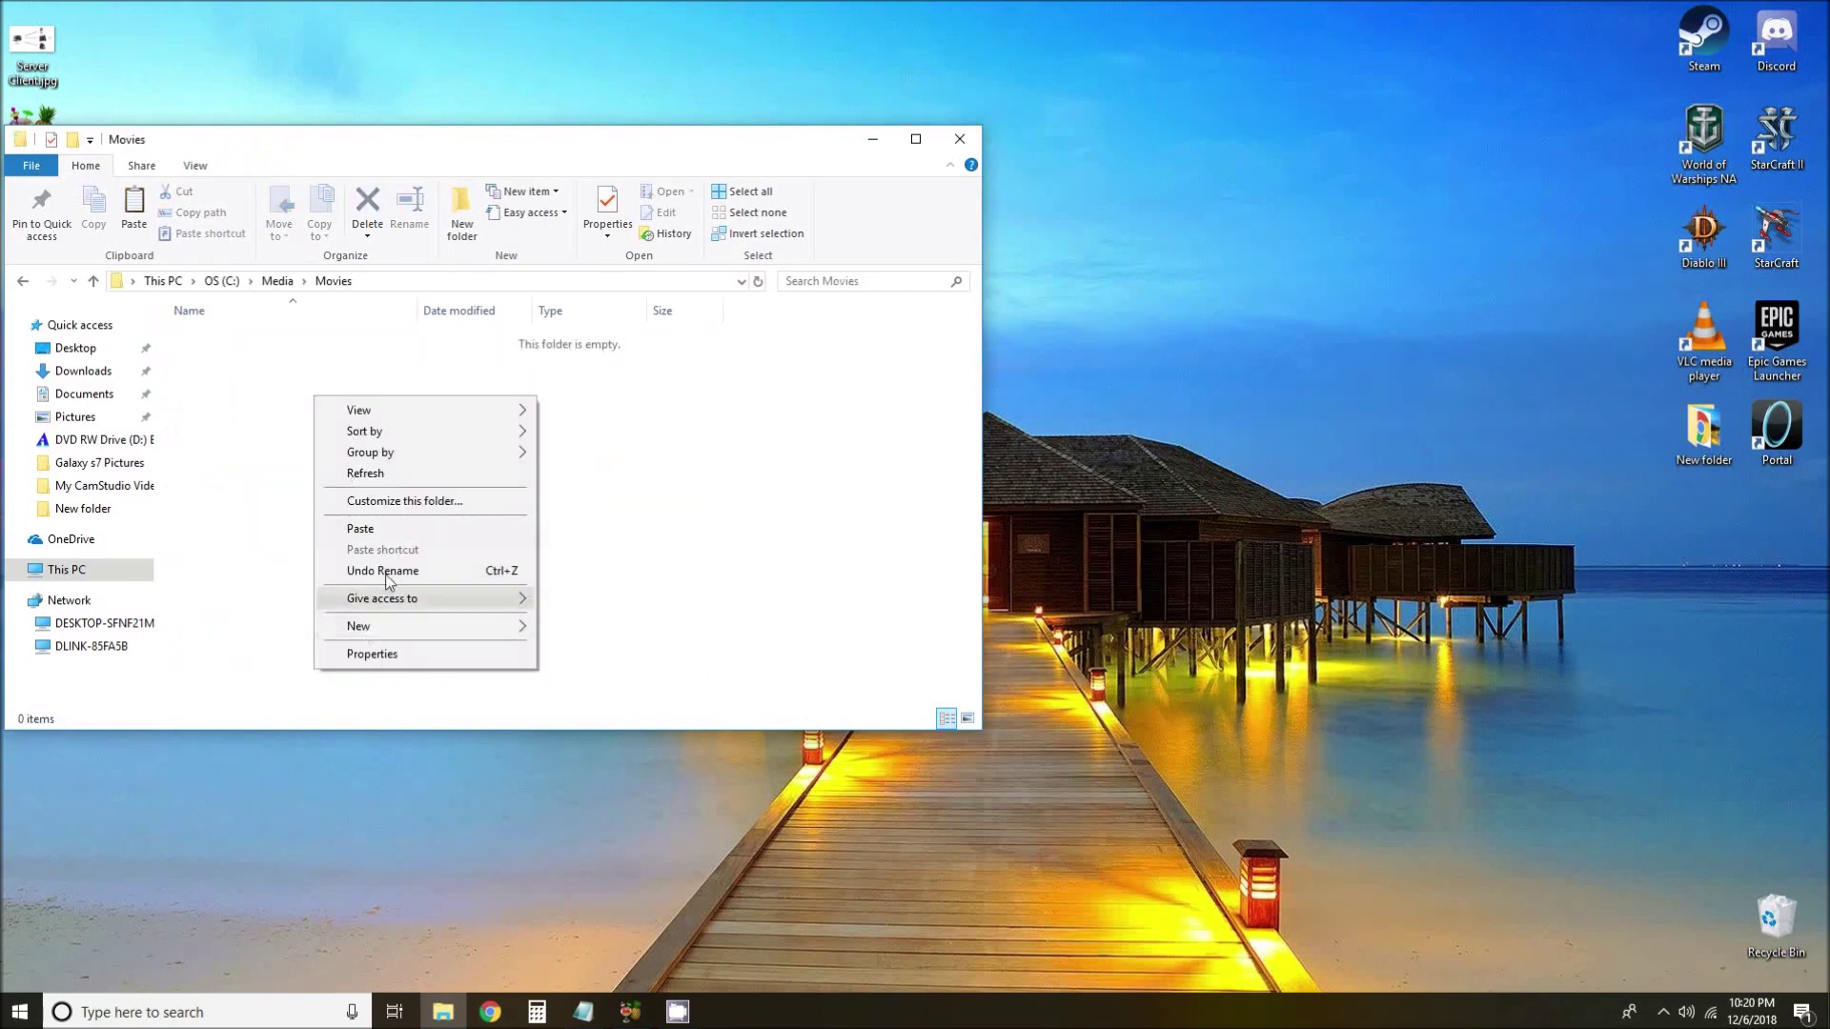
{"action": "left_click", "coordinate": [389, 529]}
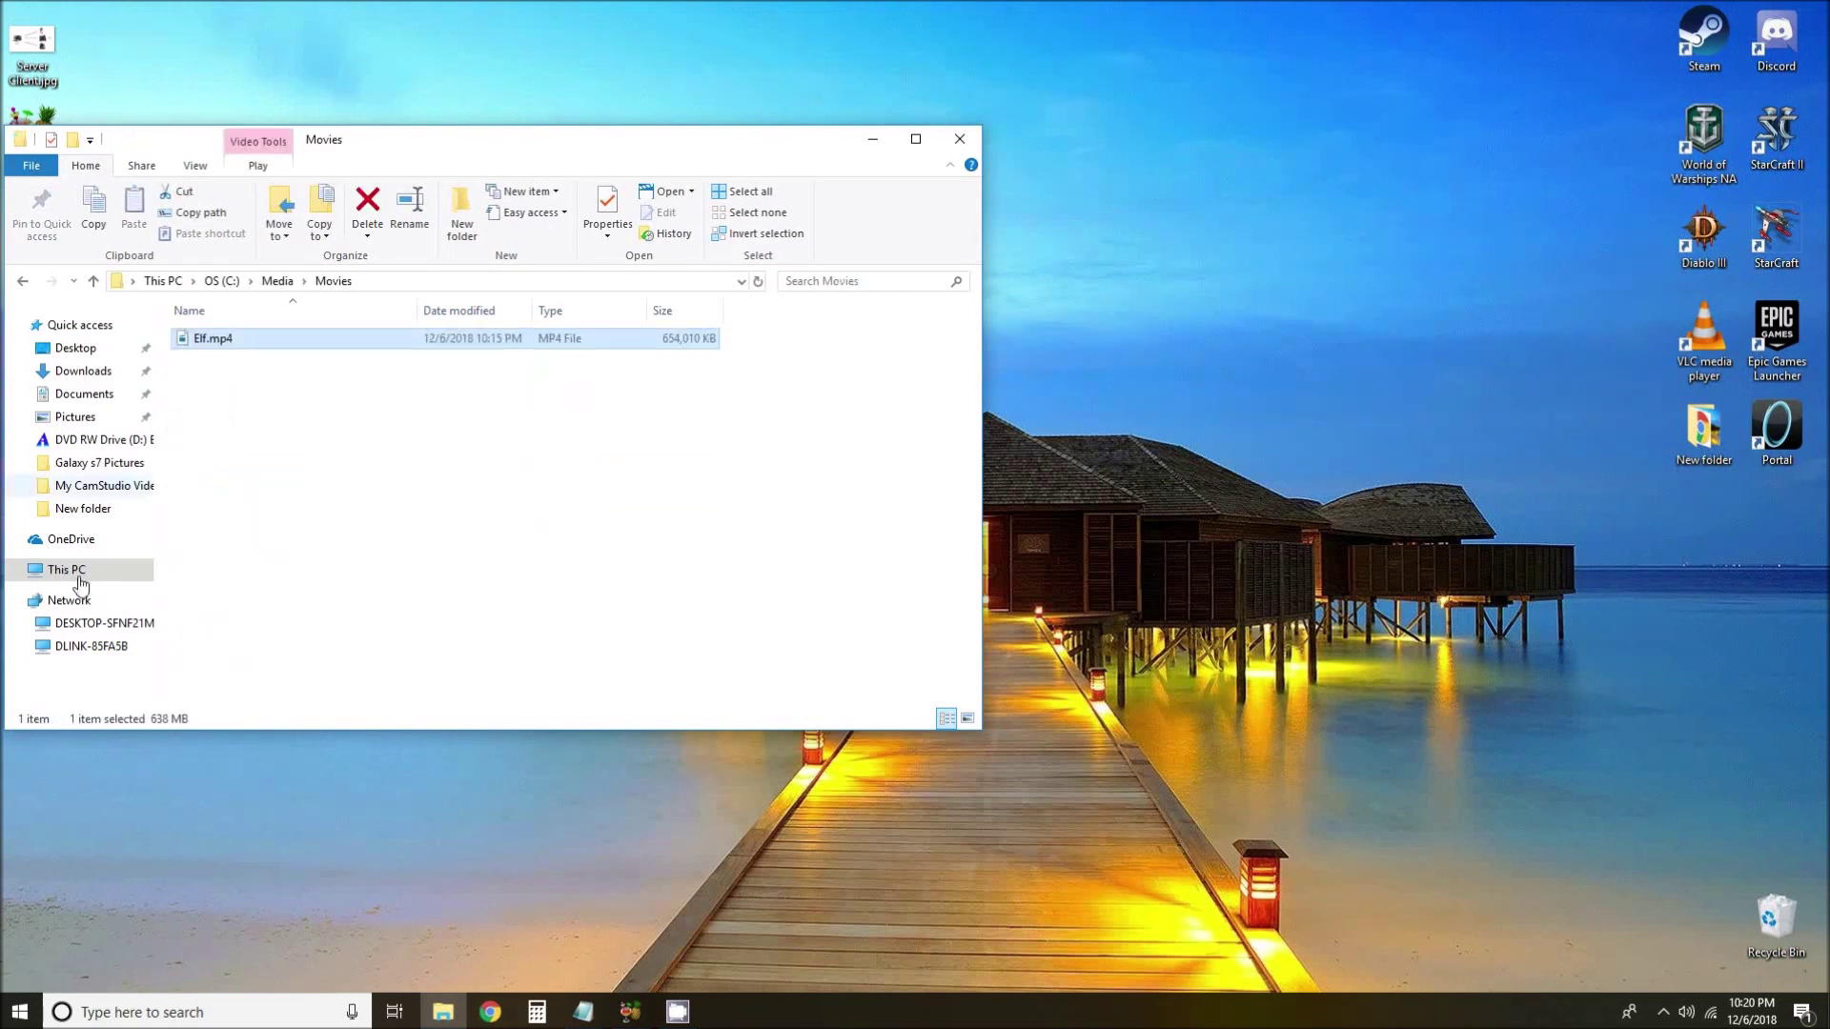
{"action": "left_click", "coordinate": [872, 139]}
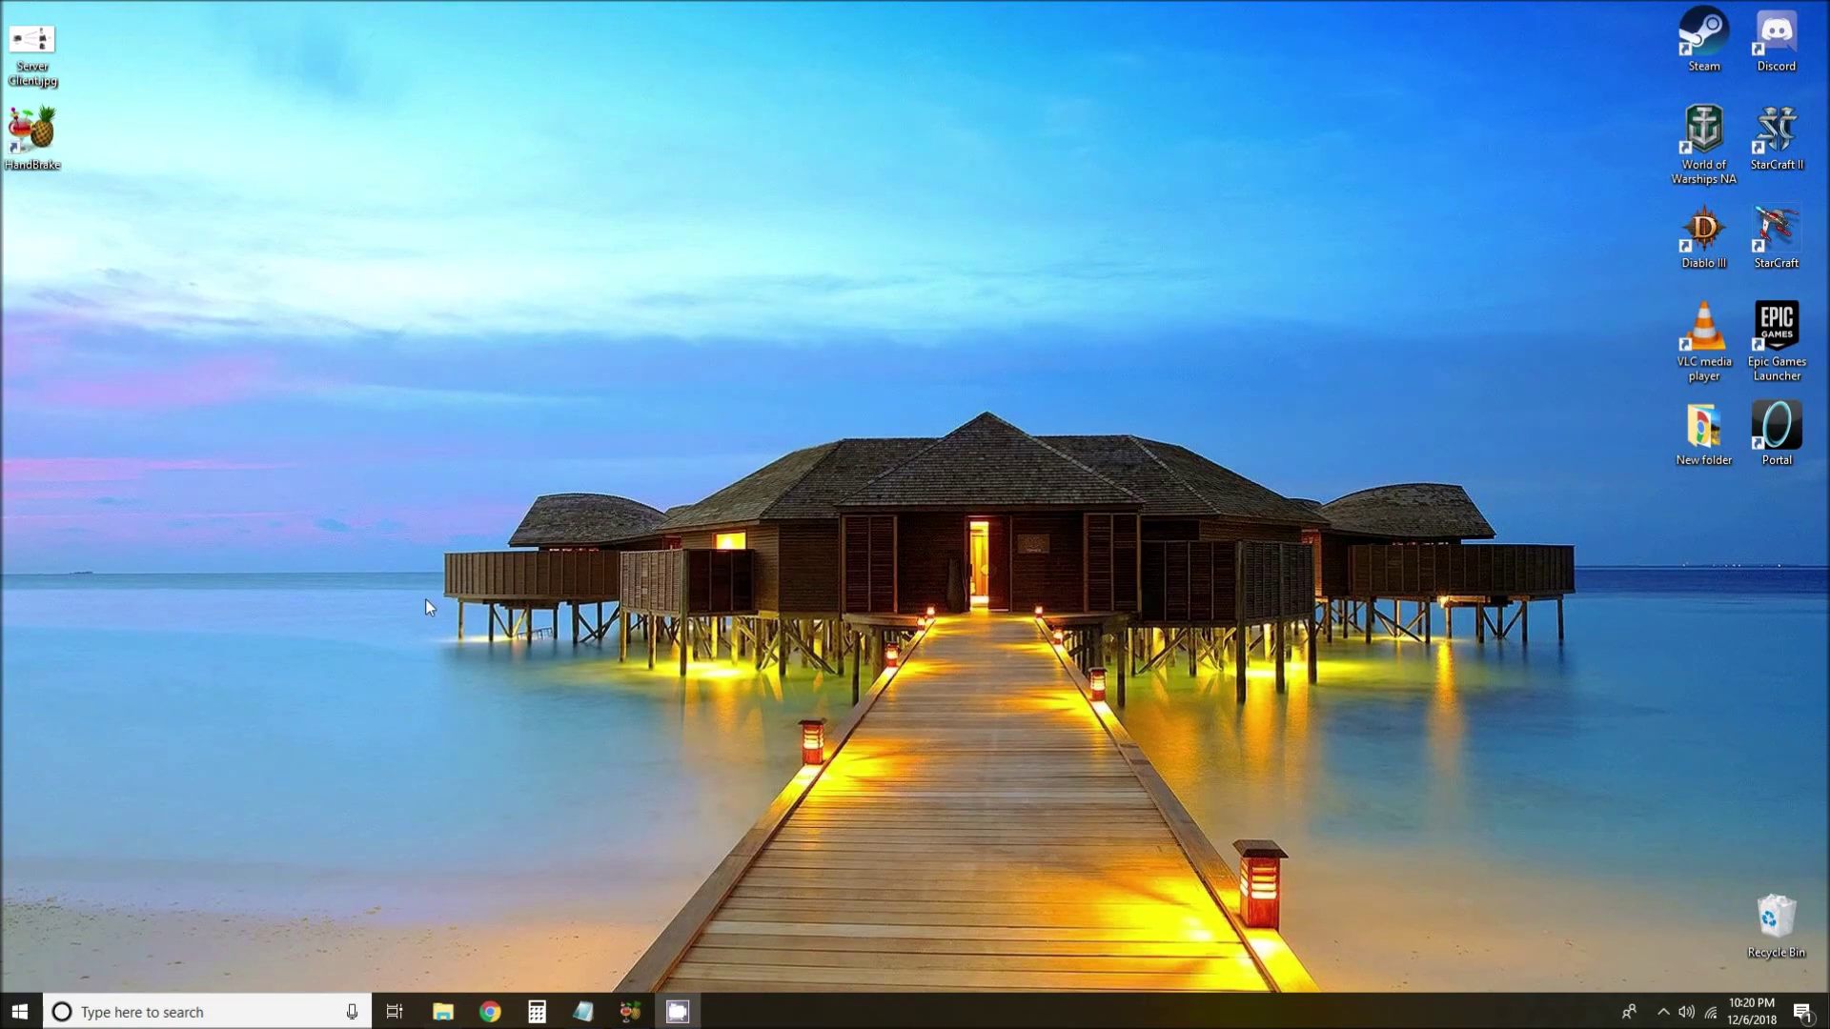